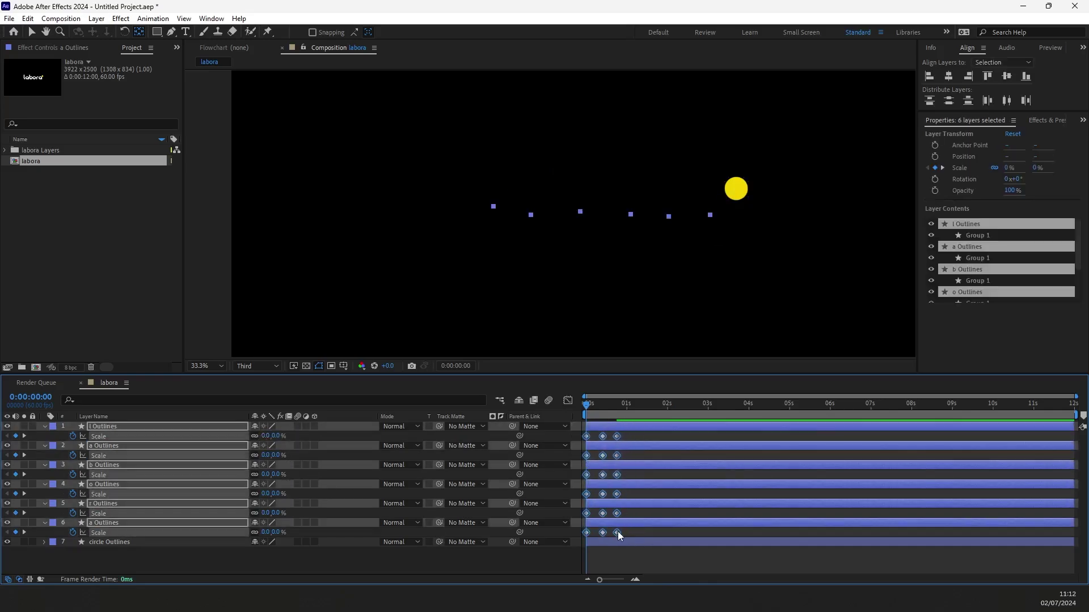
# Apply Easy Ease to the Scale keyframes of the six letter layers and compress their spacing slightly.
pyautogui.press('F9')
pyautogui.moveTo(617, 531); pyautogui.dragTo(613, 532)
pyautogui.click(629, 451)
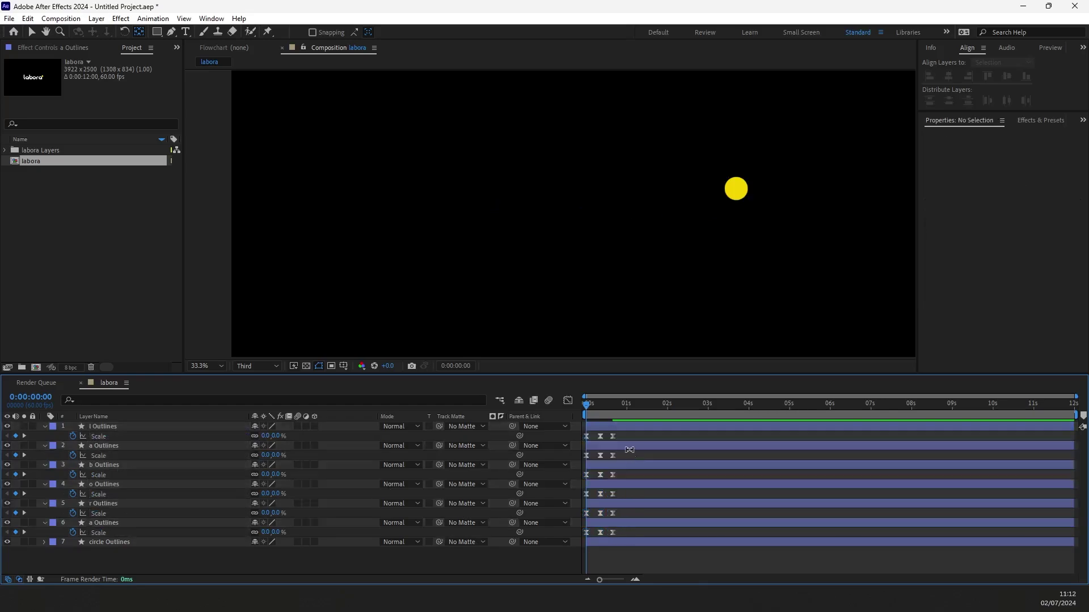
# Stagger the letter layers in time so each one starts about a third of a second after the layer above.
pyautogui.click(623, 448)
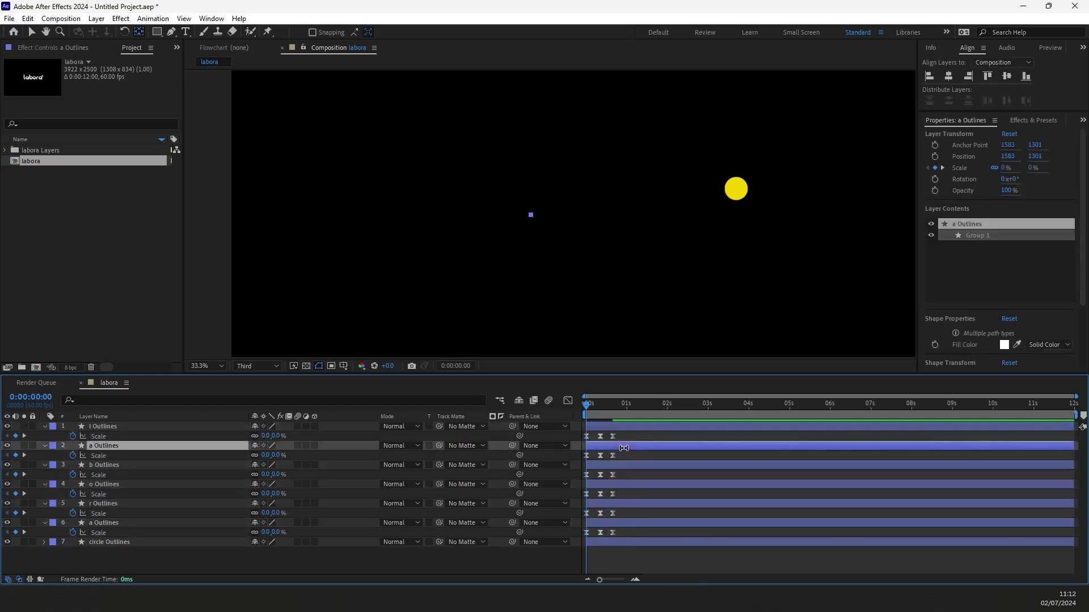
pyautogui.moveTo(623, 448); pyautogui.dragTo(678, 505)
pyautogui.moveTo(610, 523); pyautogui.dragTo(680, 525)
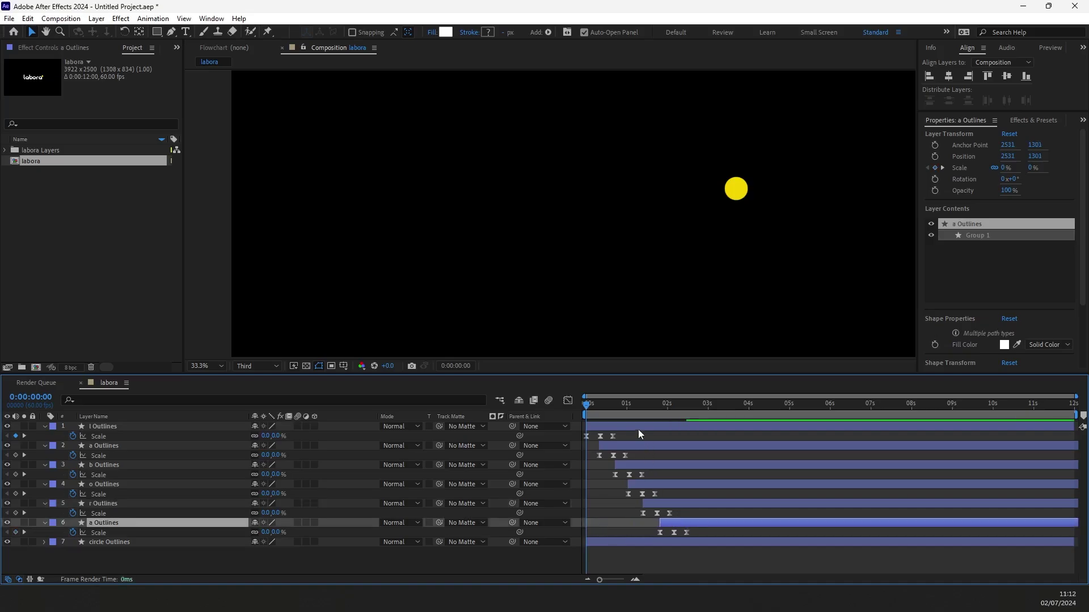
# Shift all six staggered letter layers together so the first one starts at about 1 second.
pyautogui.click(638, 426)
pyautogui.keyDown('shift'); pyautogui.click(674, 524); pyautogui.keyUp('shift')
pyautogui.moveTo(643, 426); pyautogui.dragTo(671, 428)
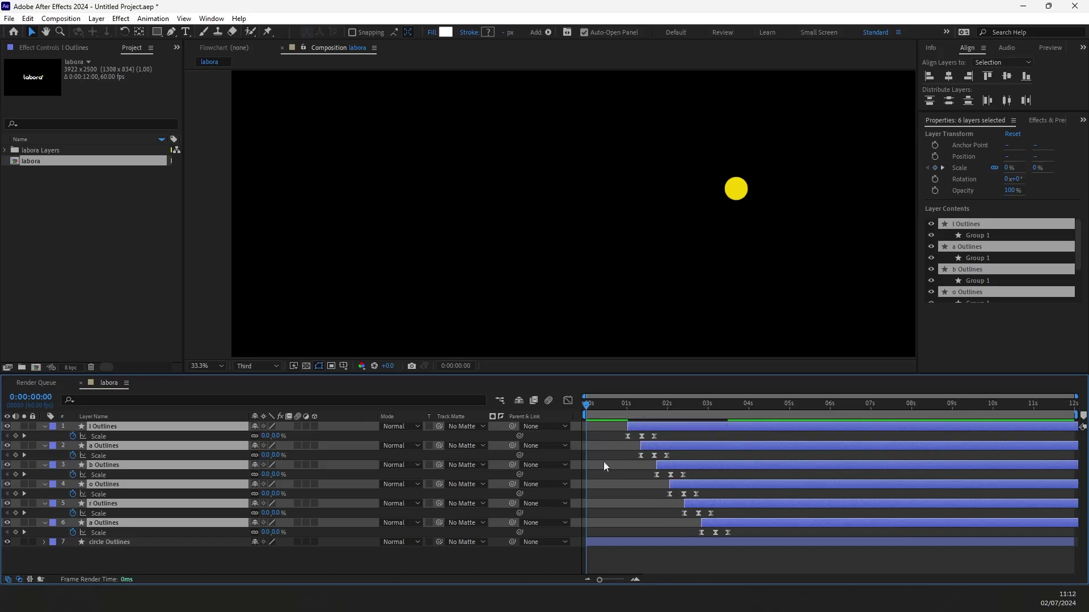
pyautogui.click(597, 560)
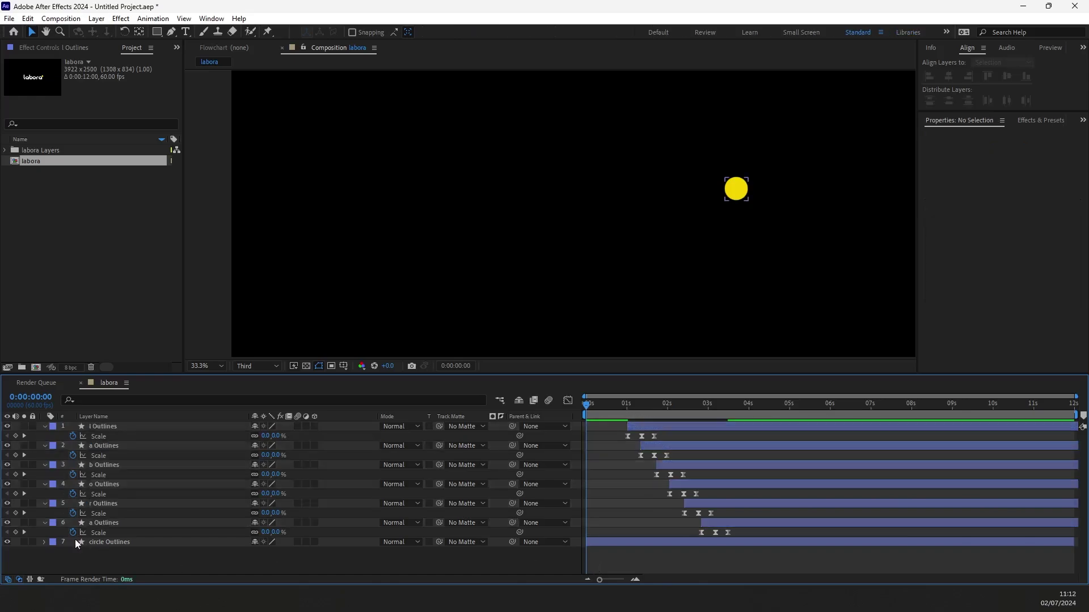
# Collapse the expanded properties of all layers in the timeline and deselect them.
pyautogui.hotkey('ctrl', 'a')
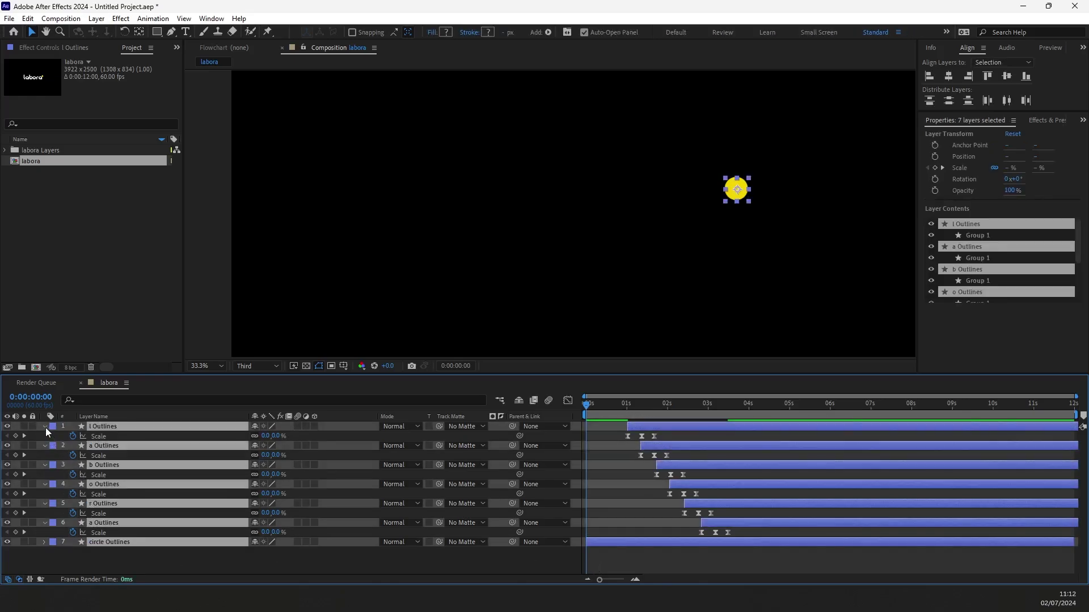
pyautogui.click(45, 428)
pyautogui.click(83, 502)
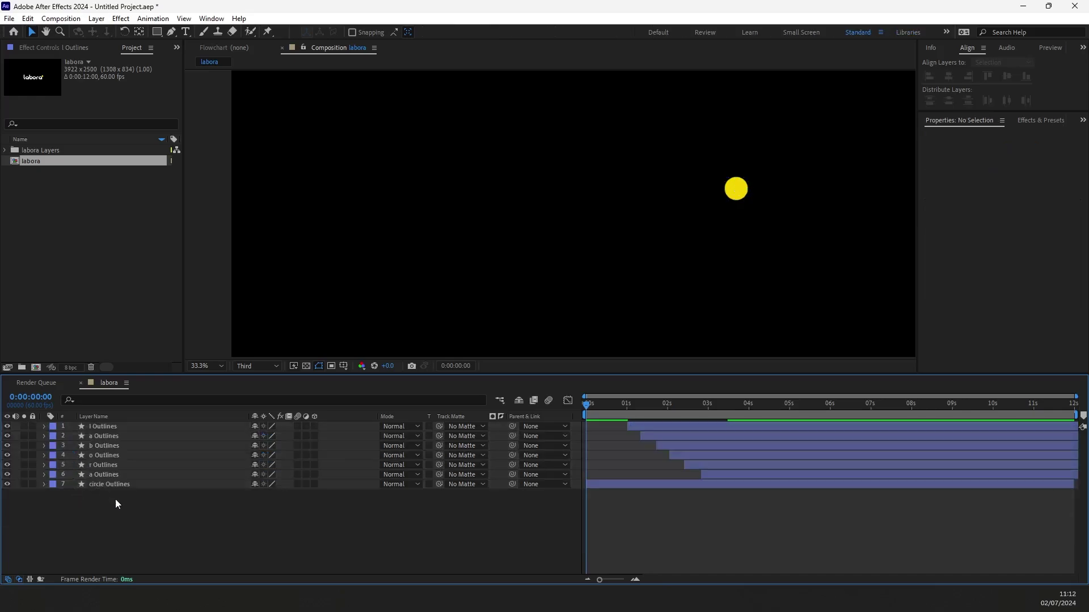
# Set the Pen tool's stroke to None and draw a curved path from the upper-left area down to the yellow circle.
pyautogui.press('g')
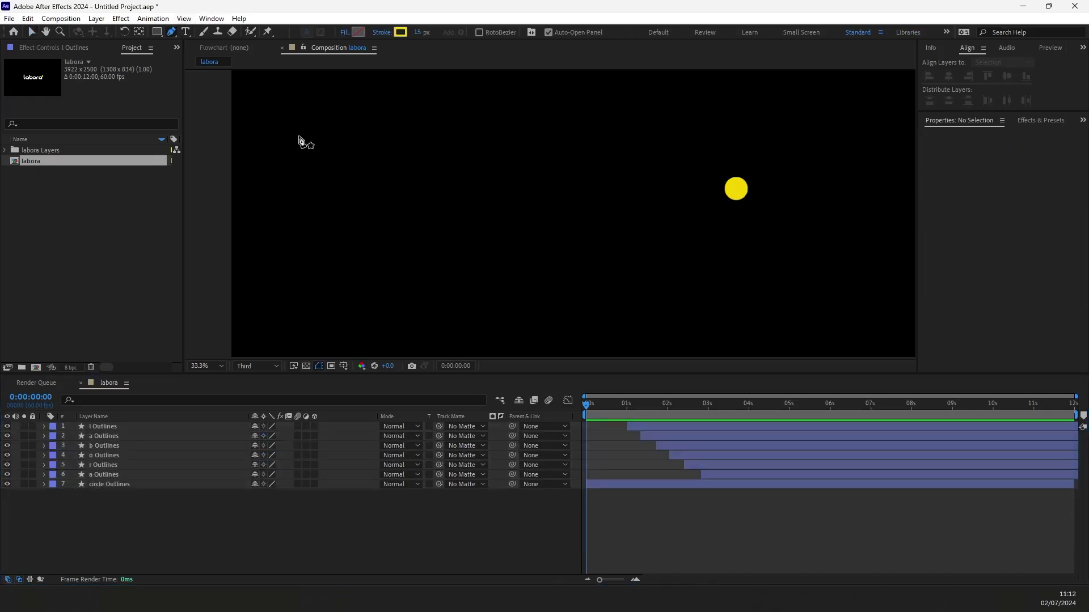
pyautogui.click(383, 32)
pyautogui.click(483, 155)
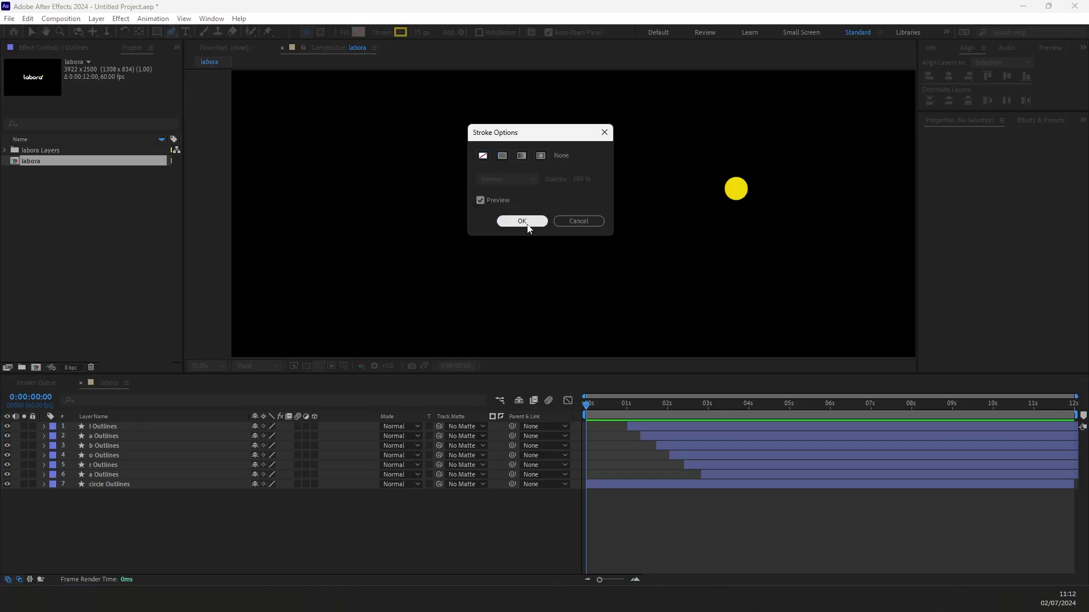
pyautogui.click(522, 221)
pyautogui.click(406, 107)
pyautogui.moveTo(629, 203); pyautogui.dragTo(875, 199)
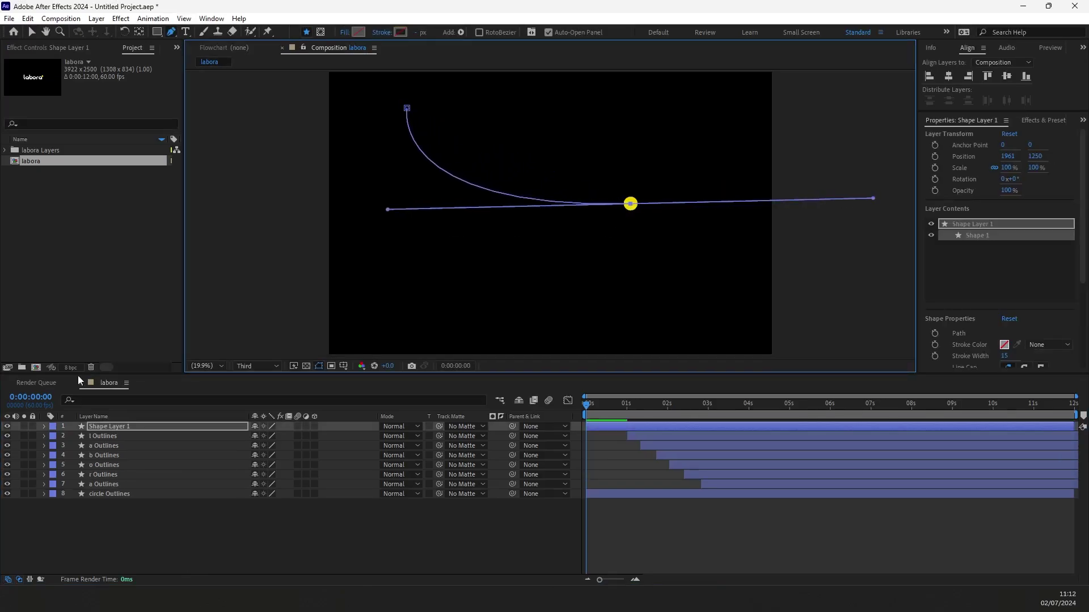
# Find the curve's Path property, add a Path keyframe at 0 seconds, and hide the shape layer.
pyautogui.click(121, 401)
pyautogui.write('path')
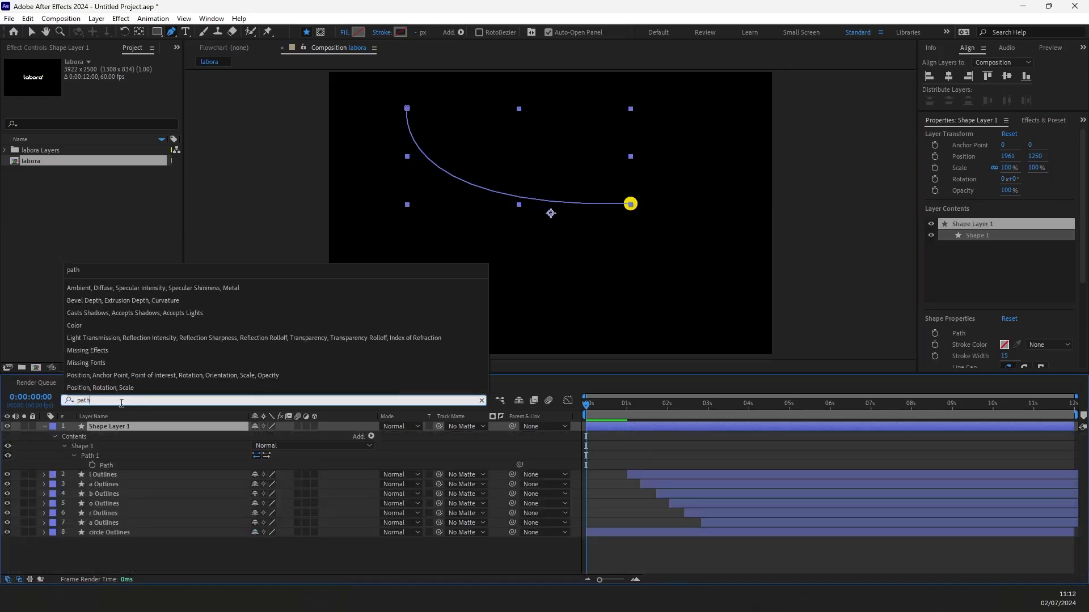
pyautogui.click(92, 464)
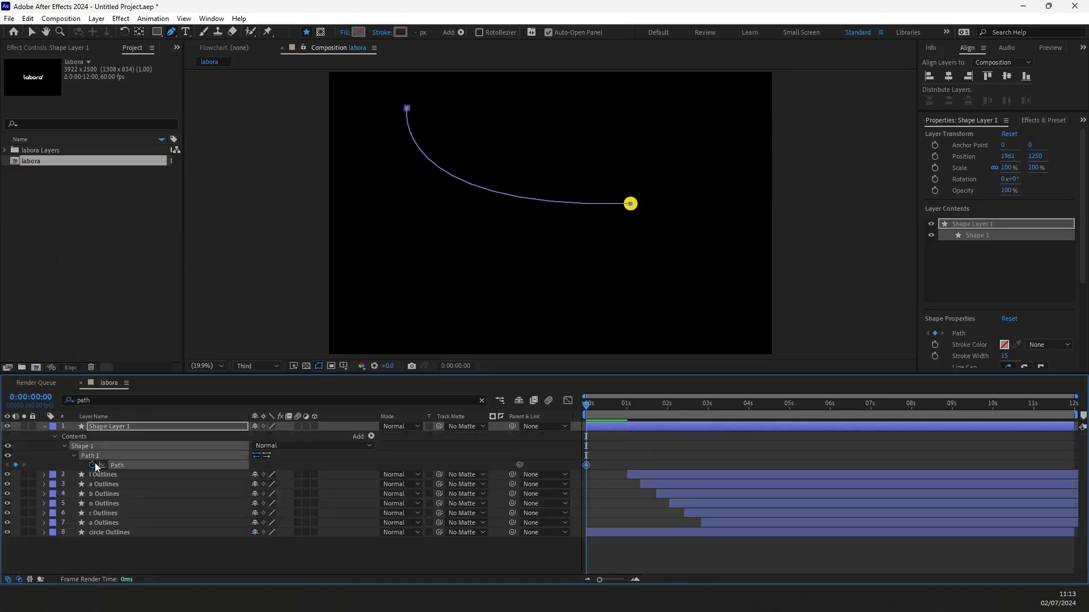
pyautogui.click(45, 426)
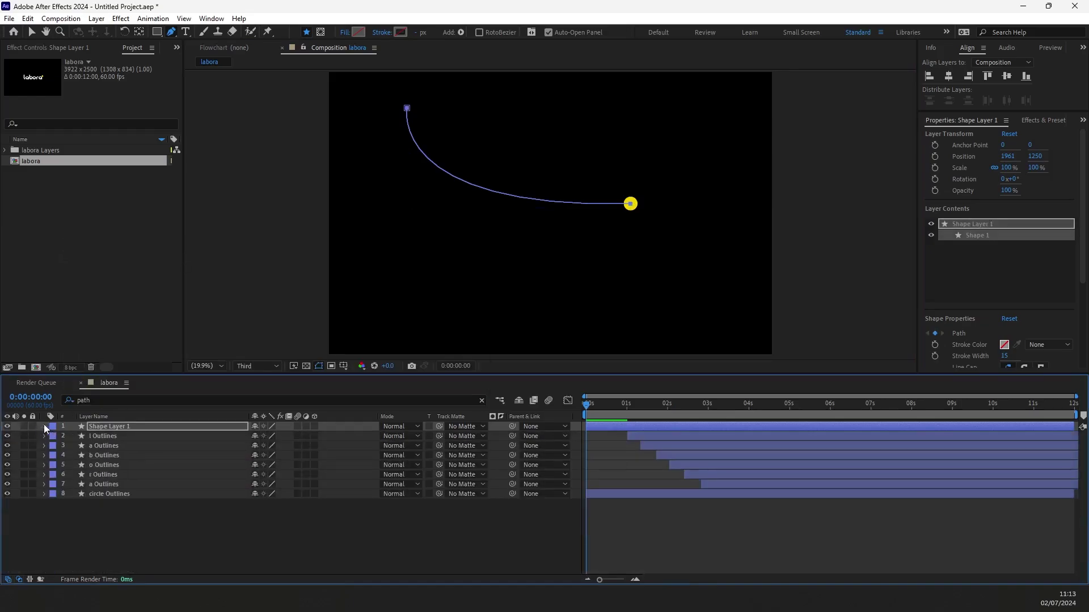
pyautogui.click(8, 427)
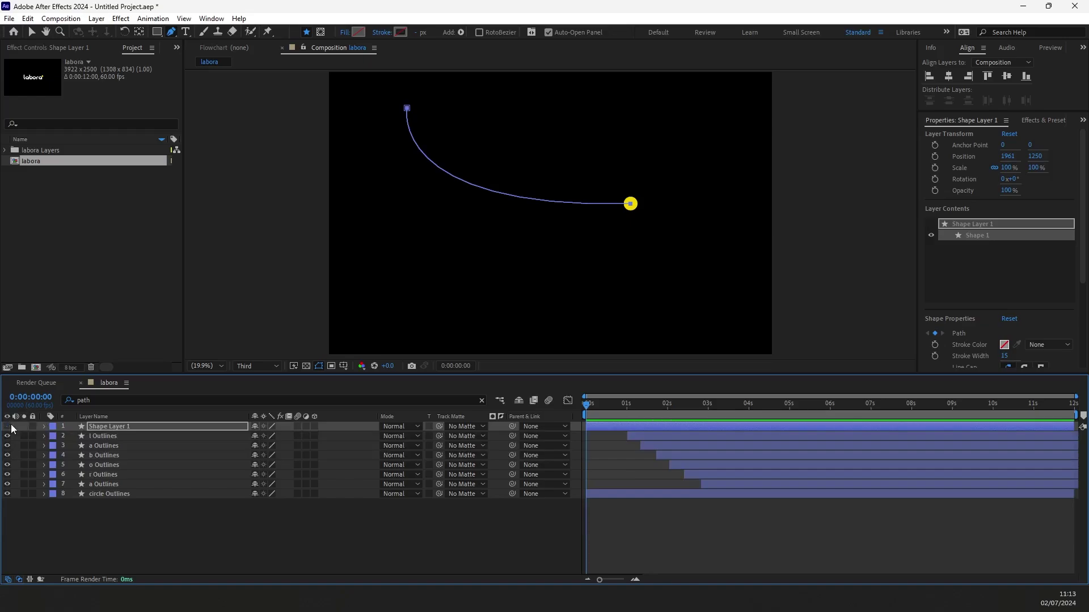
# Paste the copied path into the circle Outlines layer's Position and apply Easy Ease to the resulting keyframes.
pyautogui.click(100, 493)
pyautogui.press('p')
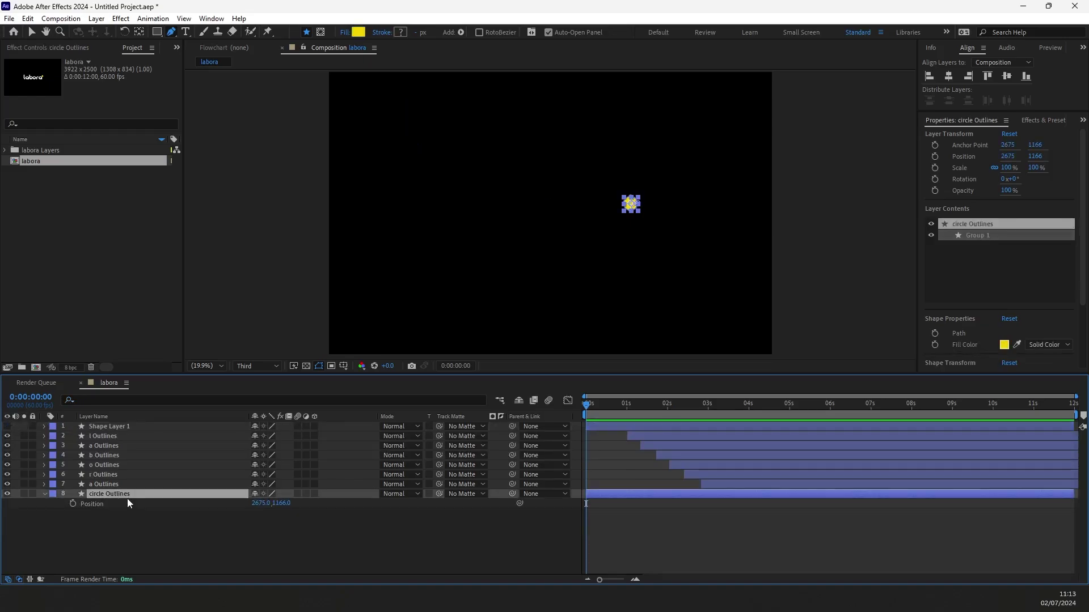
pyautogui.click(130, 503)
pyautogui.hotkey('ctrl', 'v')
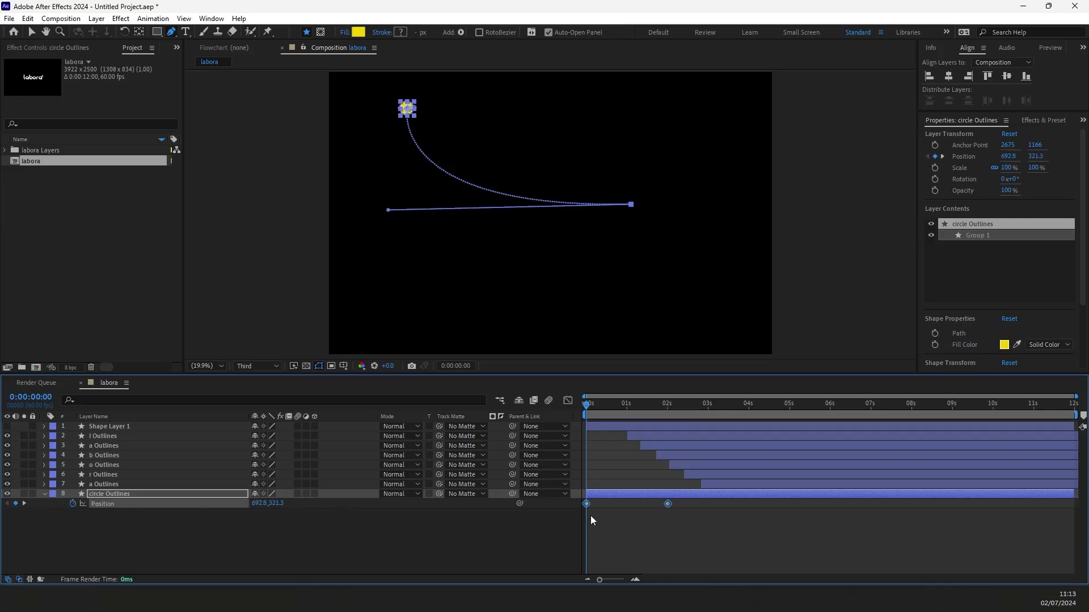
pyautogui.press('F9')
# Rename the curve's shape layer as stroke.
pyautogui.click(686, 436)
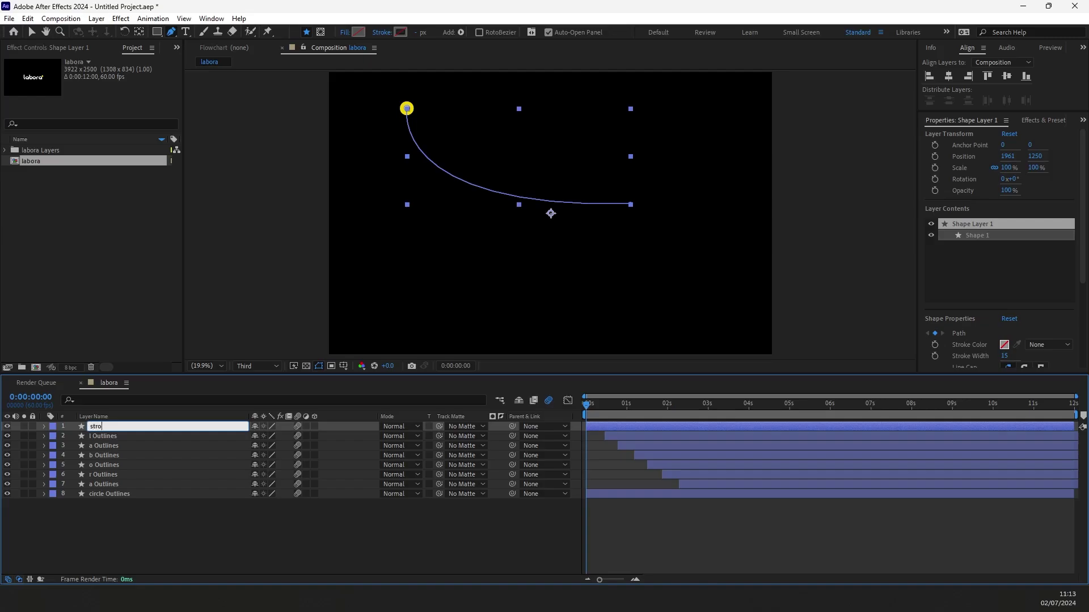
pyautogui.write('roke')
pyautogui.press('Return')
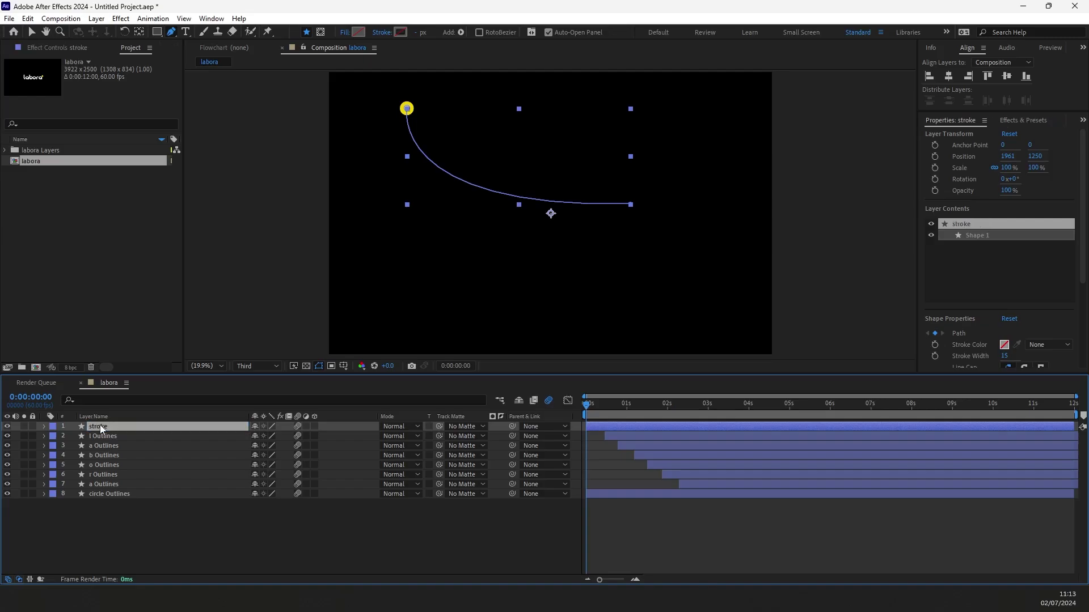
# Give the curve a solid yellow stroke with a width of 95 px.
pyautogui.click(400, 32)
pyautogui.click(421, 277)
pyautogui.click(425, 32)
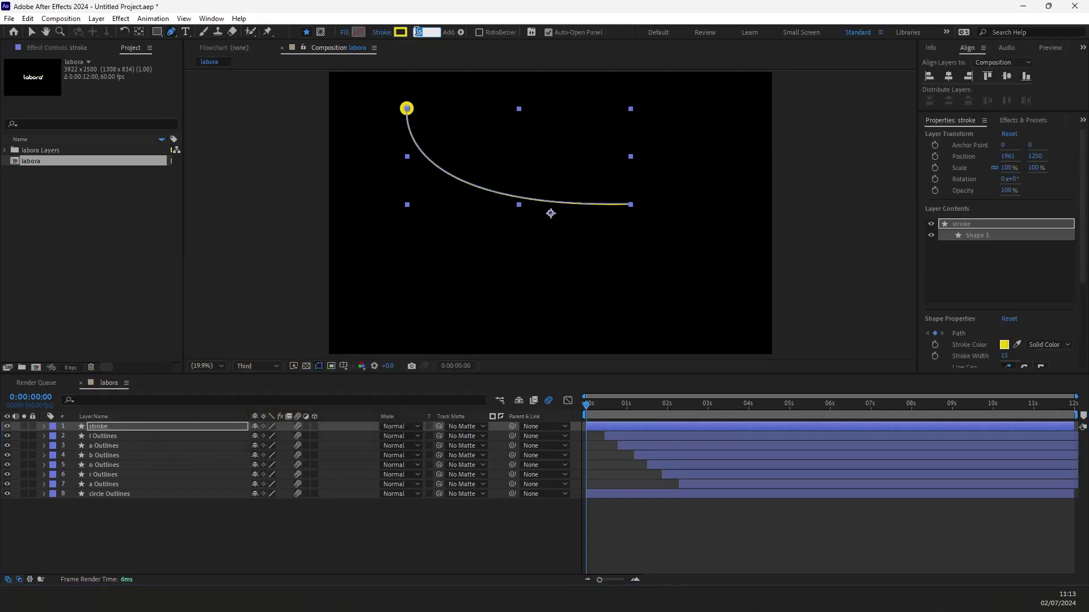
pyautogui.write('80')
pyautogui.press('Return')
pyautogui.write('90')
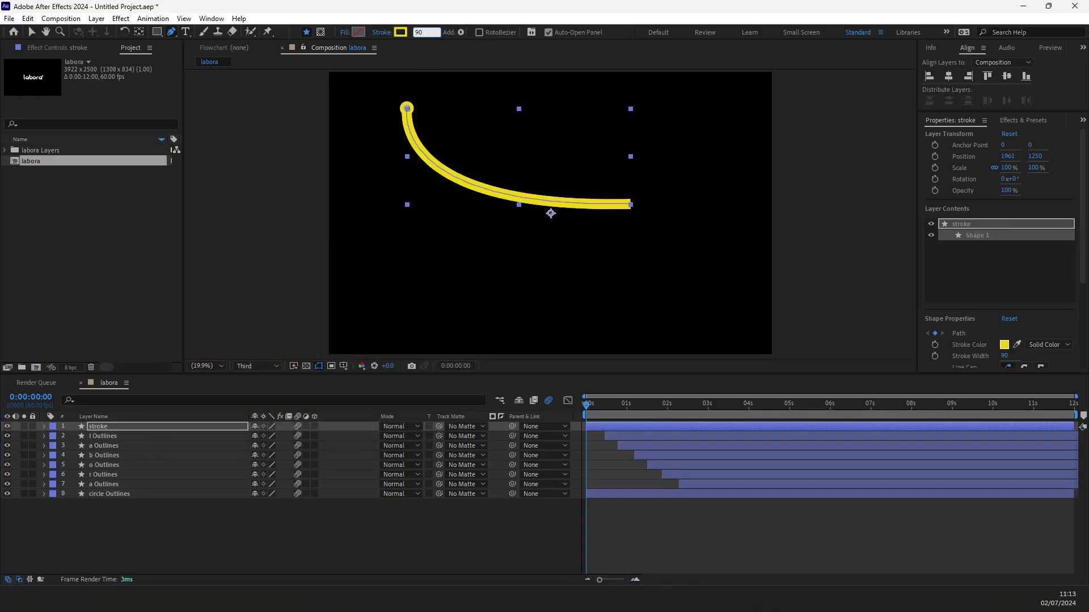
pyautogui.write('95')
pyautogui.press('Return')
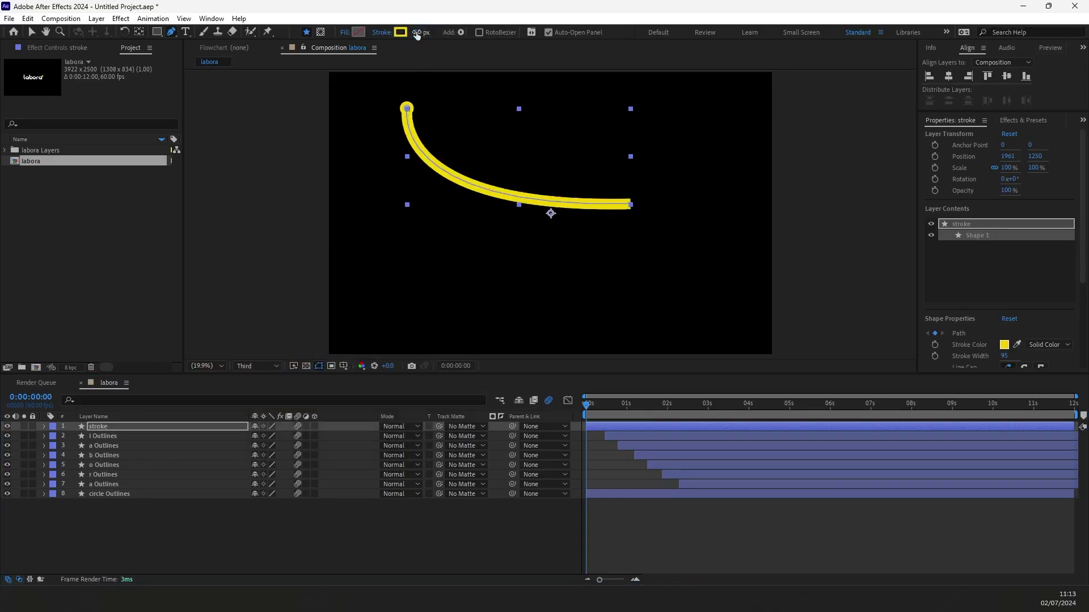
# Find the stroke layer's Taper settings and set Start Length to 100%.
pyautogui.click(178, 401)
pyautogui.write('leng')
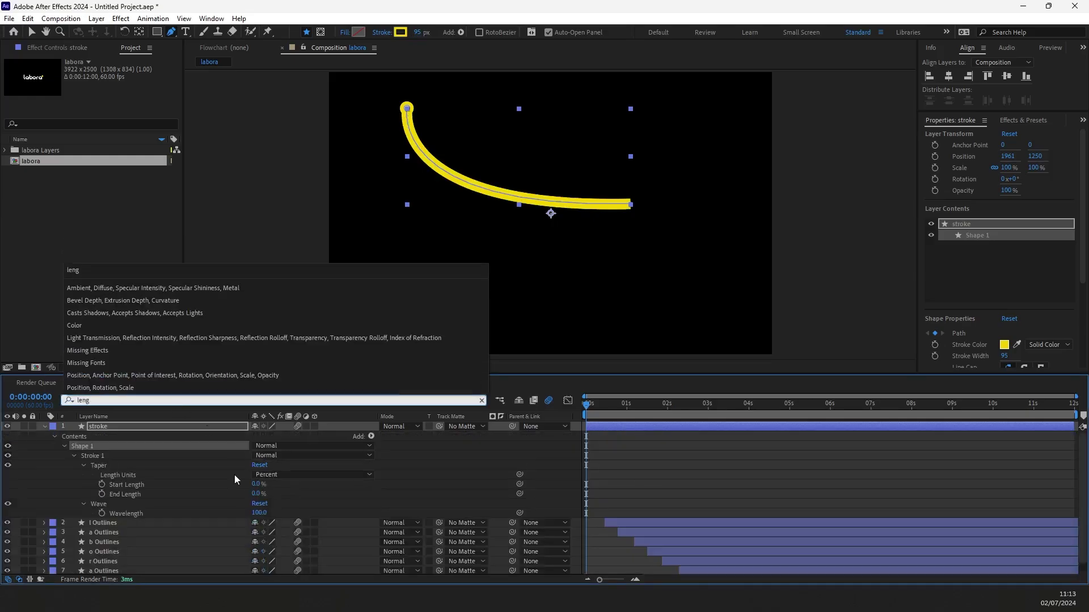
pyautogui.moveTo(257, 484); pyautogui.dragTo(352, 487)
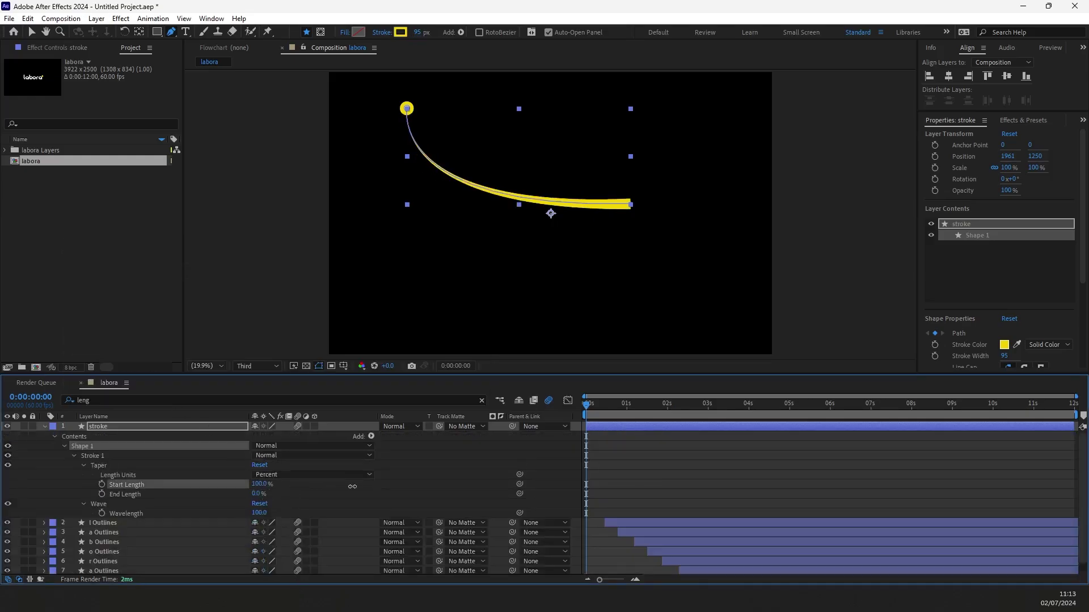
# Find the stroke's Line Cap property, set it to Round Cap, and collapse the layer.
pyautogui.click(137, 400)
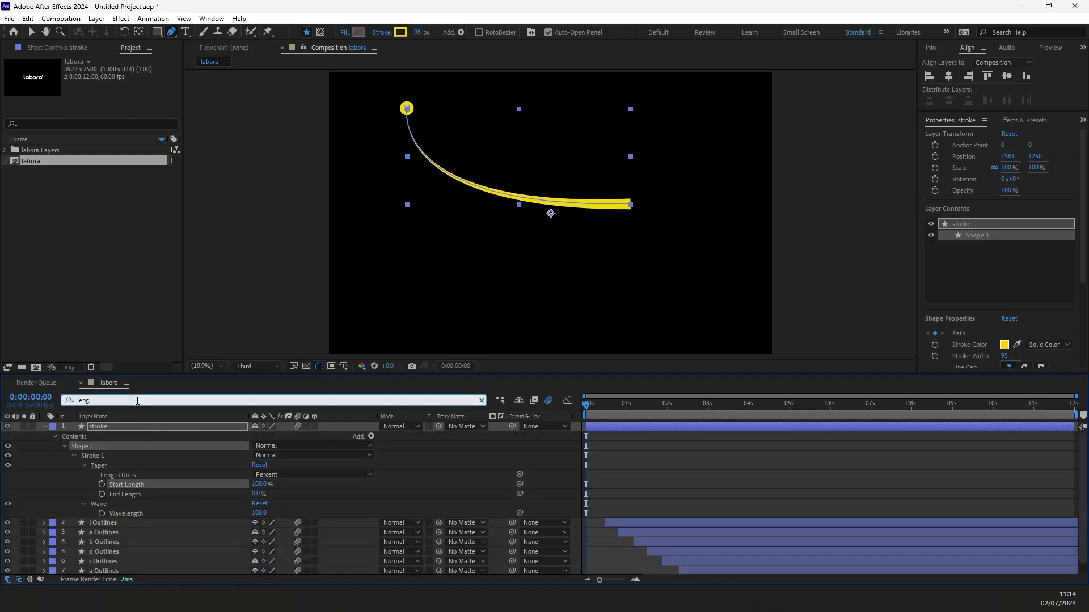
pyautogui.press('BackSpace')
pyautogui.press('BackSpace')
pyautogui.press('BackSpace')
pyautogui.press('BackSpace')
pyautogui.write('cap')
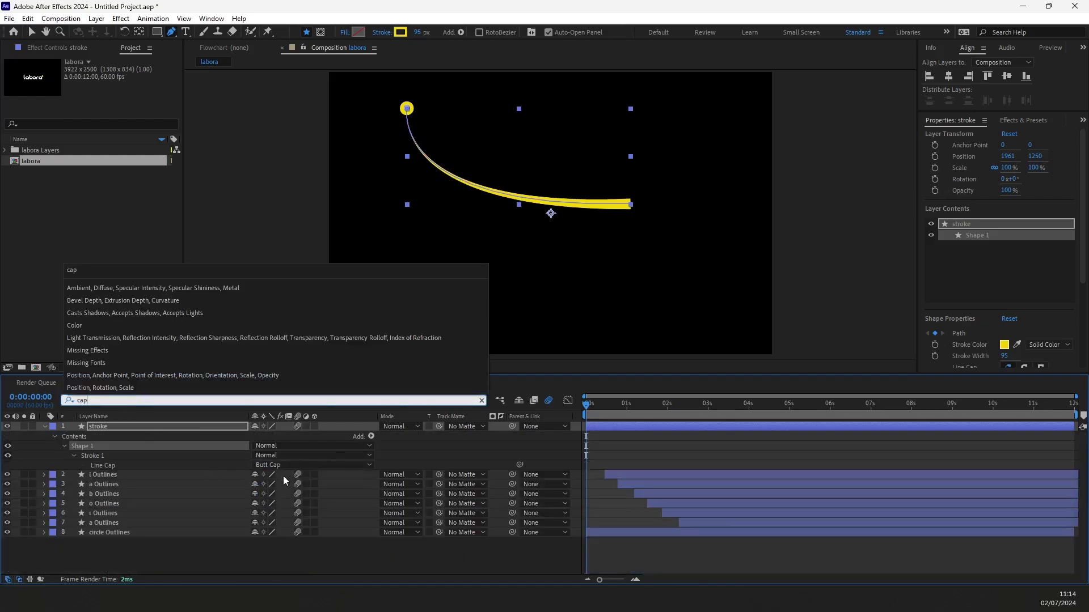
pyautogui.click(284, 464)
pyautogui.click(281, 489)
pyautogui.click(45, 426)
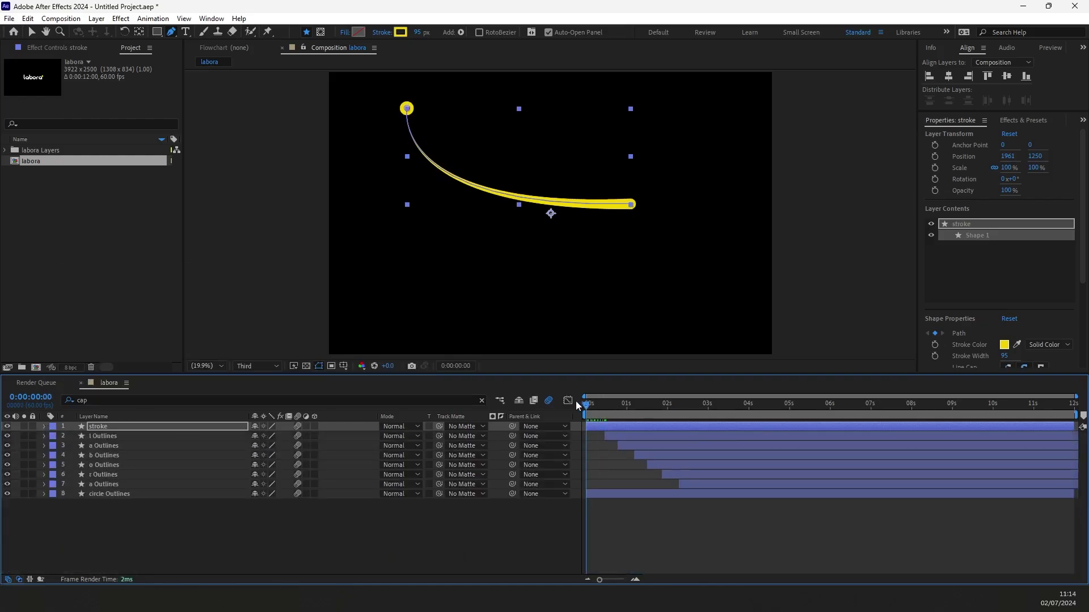
# Add Trim Paths to the stroke layer and keyframe End from 0% at 0 seconds to 100% at 0:00:00:59.
pyautogui.click(97, 427)
pyautogui.click(45, 427)
pyautogui.click(372, 438)
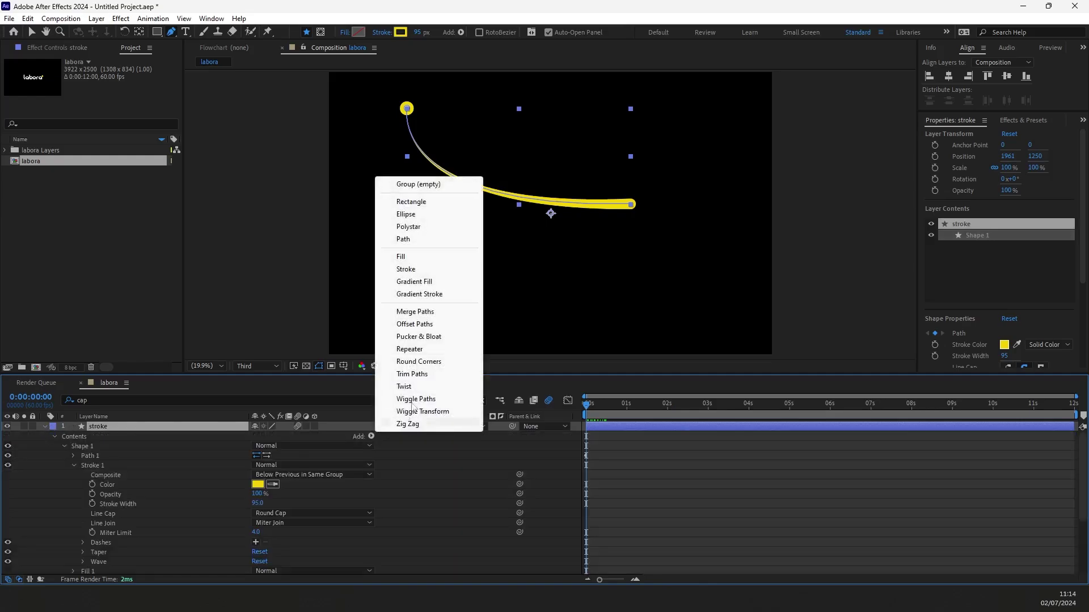
pyautogui.click(416, 380)
pyautogui.click(83, 475)
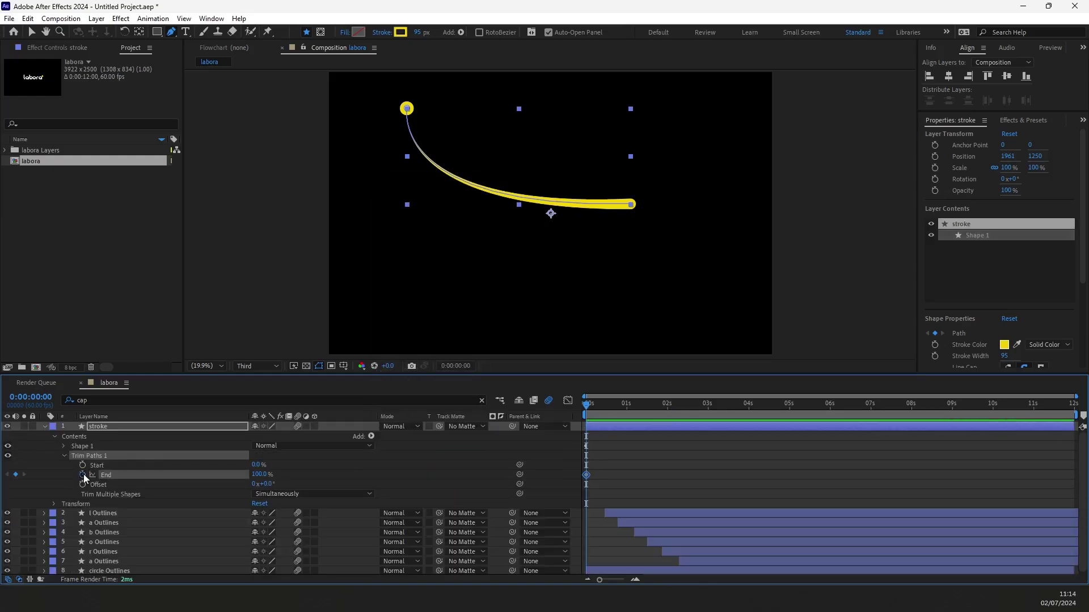
pyautogui.moveTo(260, 475); pyautogui.dragTo(194, 474)
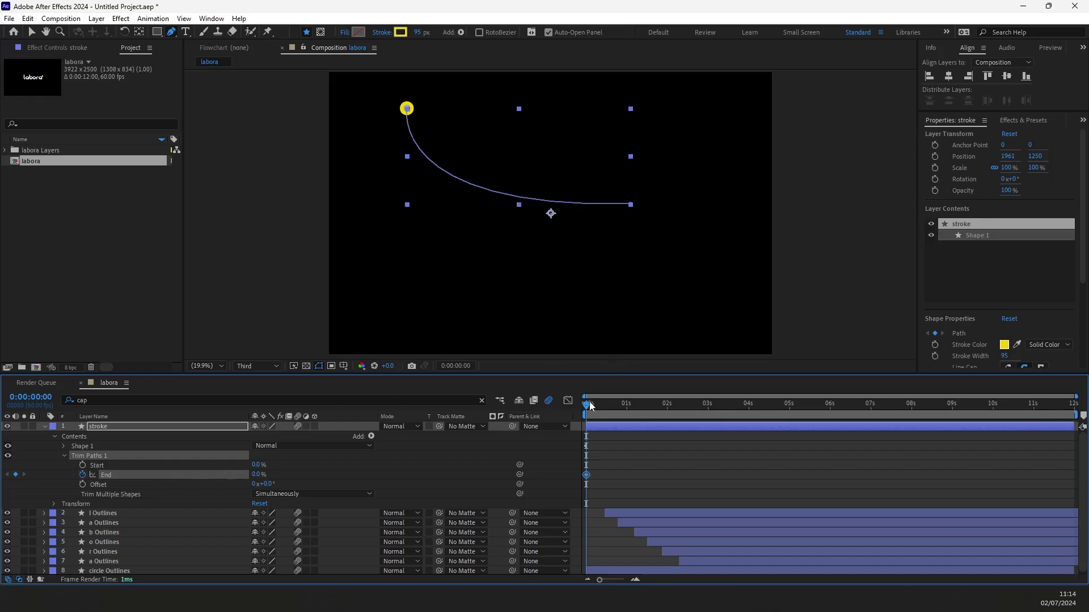
pyautogui.moveTo(589, 405); pyautogui.dragTo(628, 408)
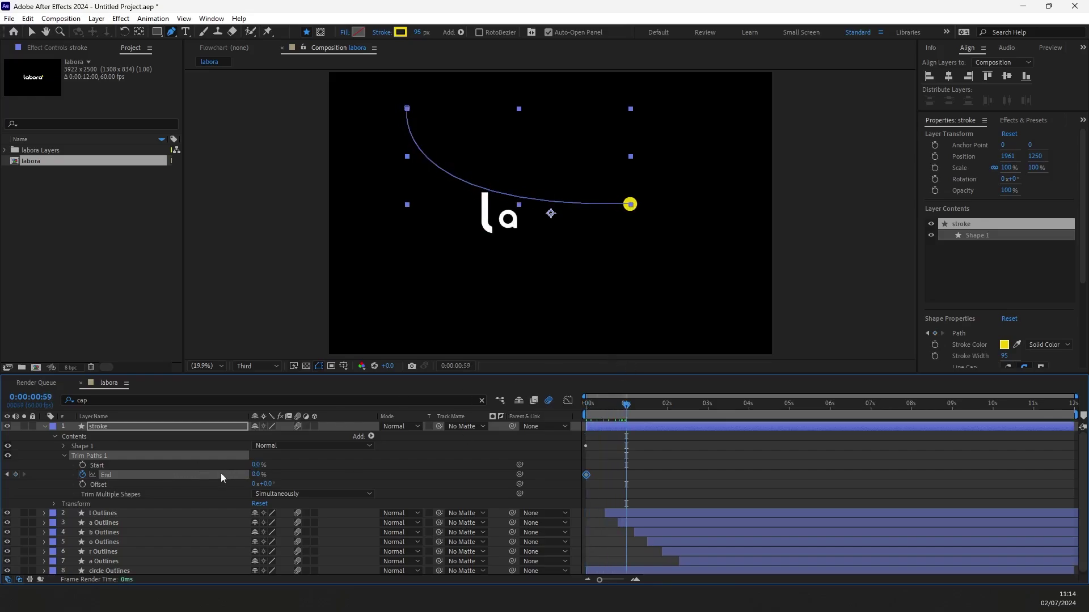
pyautogui.moveTo(254, 478); pyautogui.dragTo(462, 474)
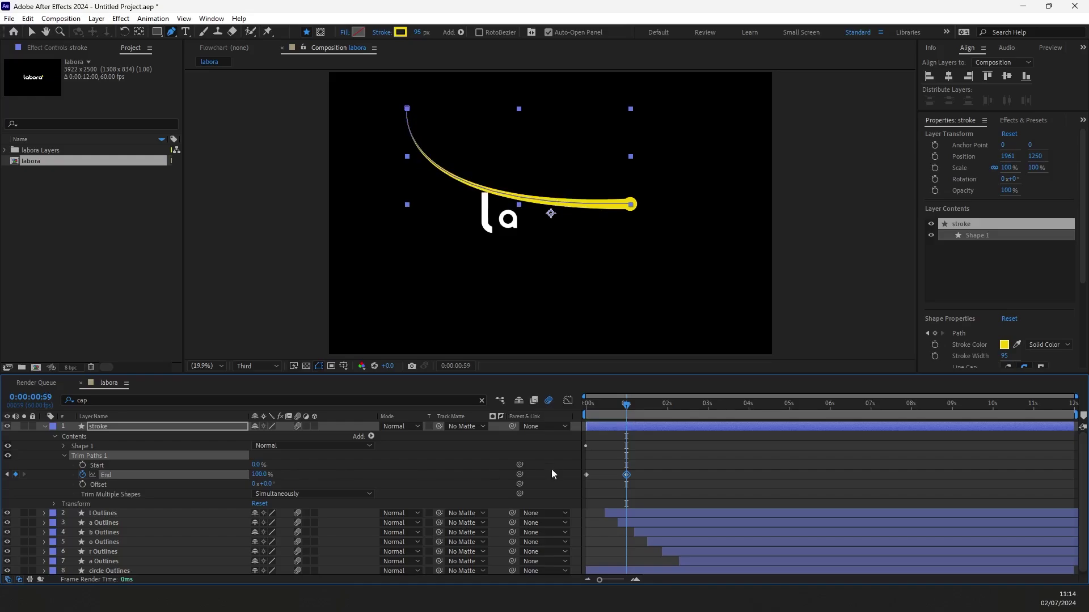
# Keyframe the Trim Paths Start from 100% at 0:00:00:18 to 0% at 0:00:01:20.
pyautogui.moveTo(624, 407); pyautogui.dragTo(599, 406)
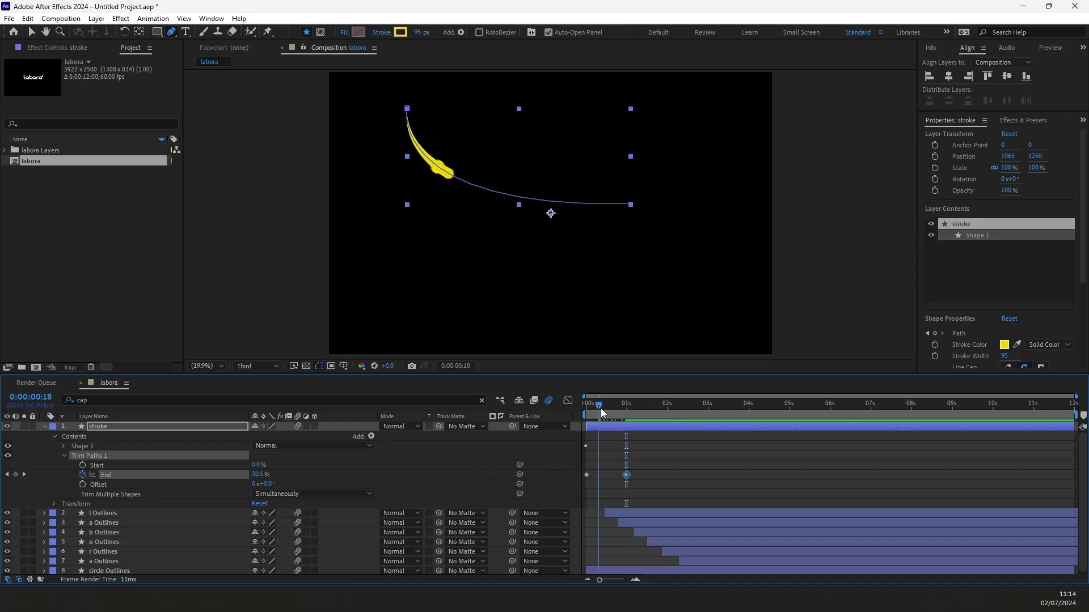
pyautogui.click(253, 464)
pyautogui.moveTo(253, 465); pyautogui.dragTo(392, 465)
pyautogui.click(82, 465)
pyautogui.click(640, 403)
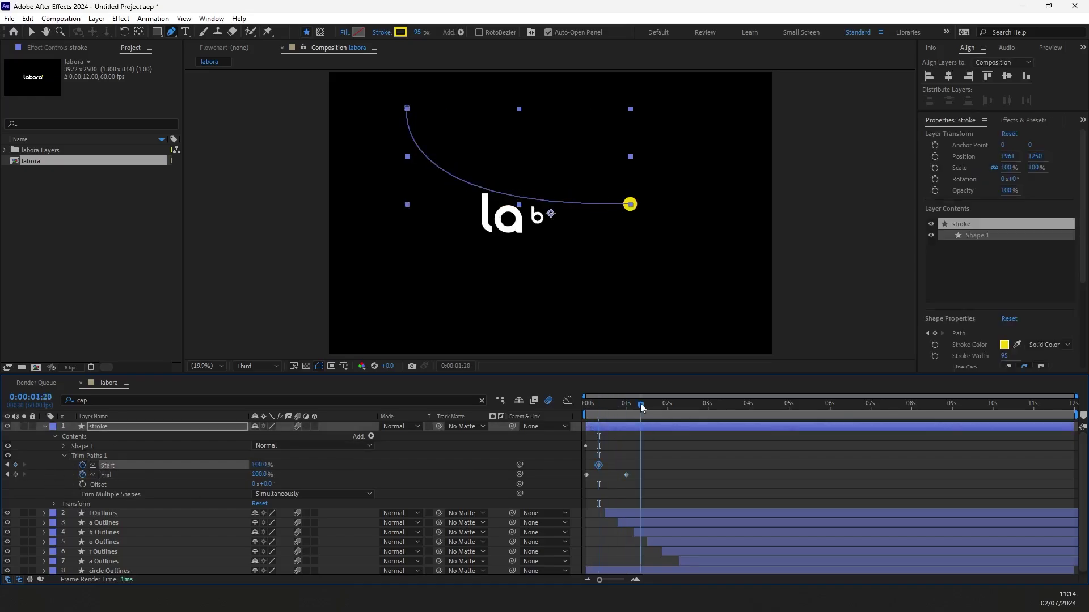
pyautogui.moveTo(255, 465); pyautogui.dragTo(94, 459)
# Apply Easy Ease to all Trim Paths Start and End keyframes and return the playhead to 0 seconds.
pyautogui.moveTo(673, 482); pyautogui.dragTo(564, 465)
pyautogui.press('F9')
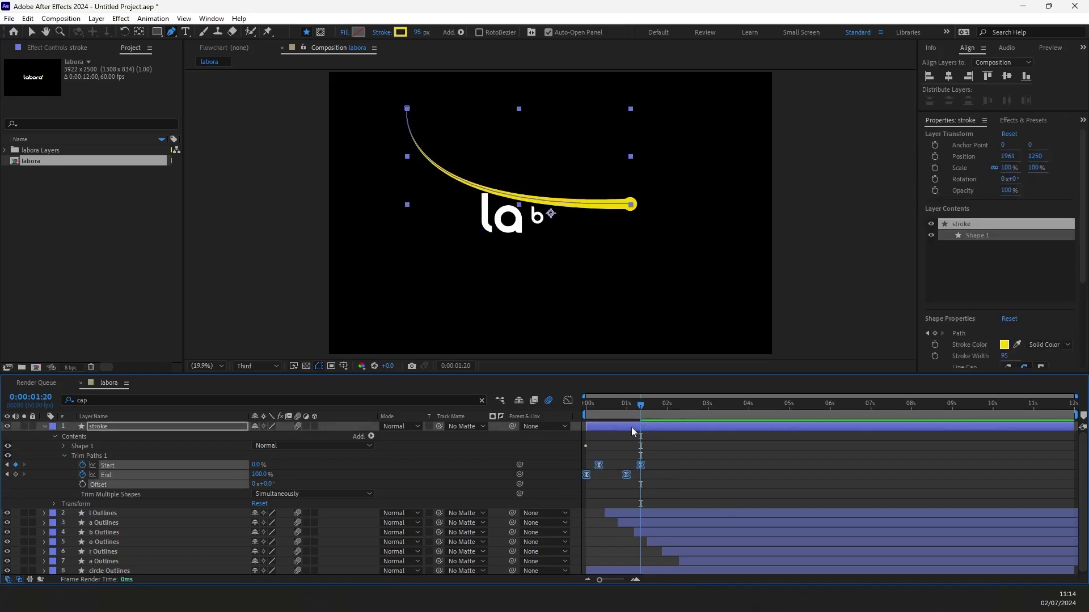
pyautogui.click(603, 401)
pyautogui.moveTo(603, 400); pyautogui.dragTo(578, 403)
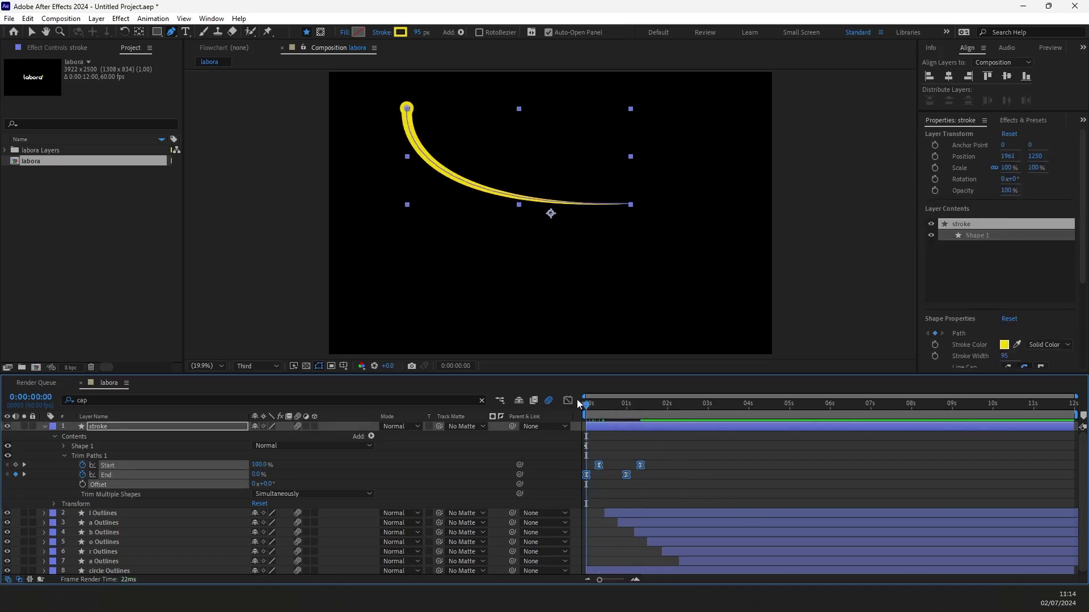
# Re-key the stroke's Trim Paths Start from 0% at 0 seconds to 100% at 0:00:01:20 and preview the trail.
pyautogui.press('space')
pyautogui.click(655, 460)
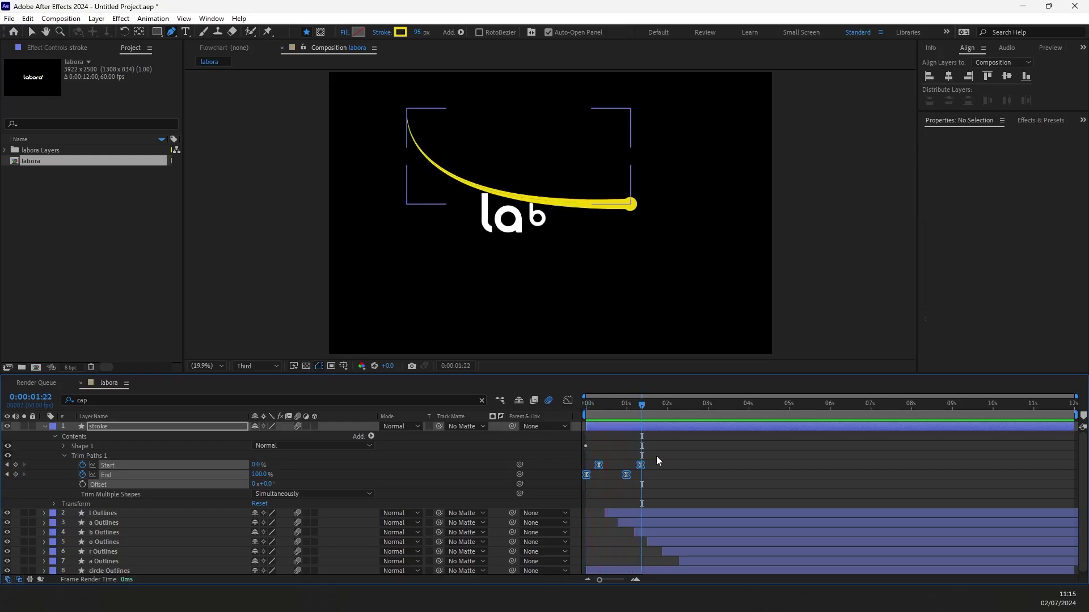
pyautogui.moveTo(600, 465)
pyautogui.mouseDown()
pyautogui.moveTo(650, 464)
pyautogui.moveTo(587, 465)
pyautogui.moveTo(641, 465)
pyautogui.mouseUp()
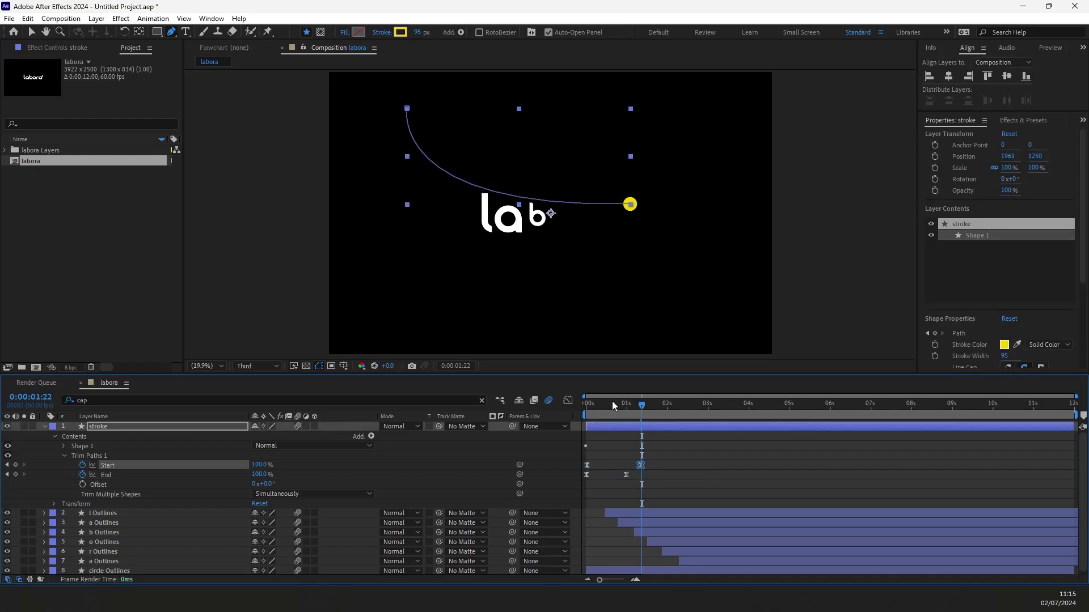
pyautogui.press('space')
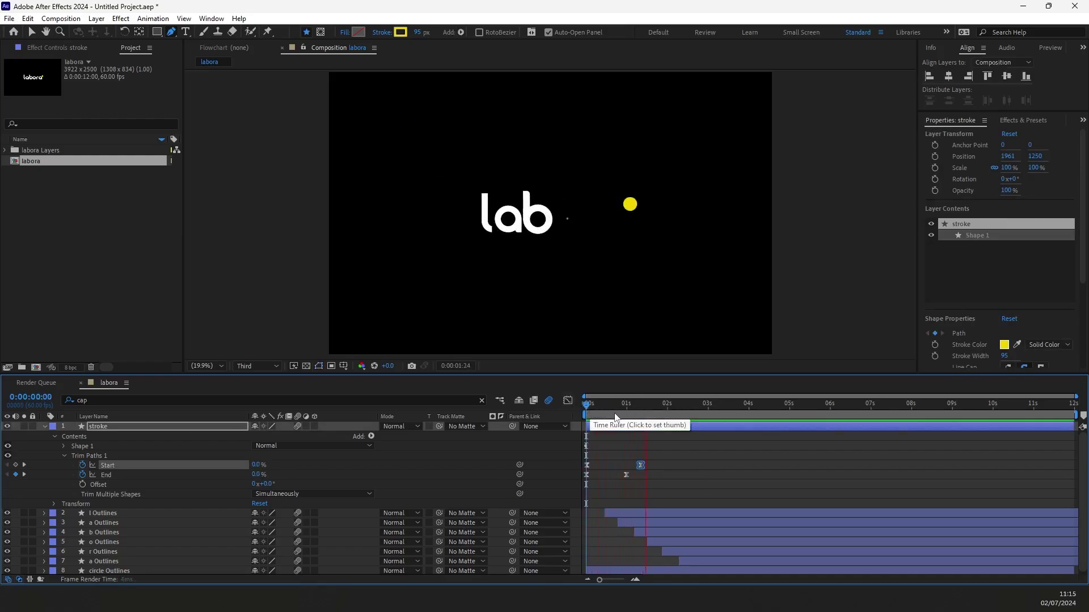
pyautogui.press('space')
# Move the stroke layer between the letter layers and the circle layer, and show the keyframes of stroke and circle.
pyautogui.click(42, 426)
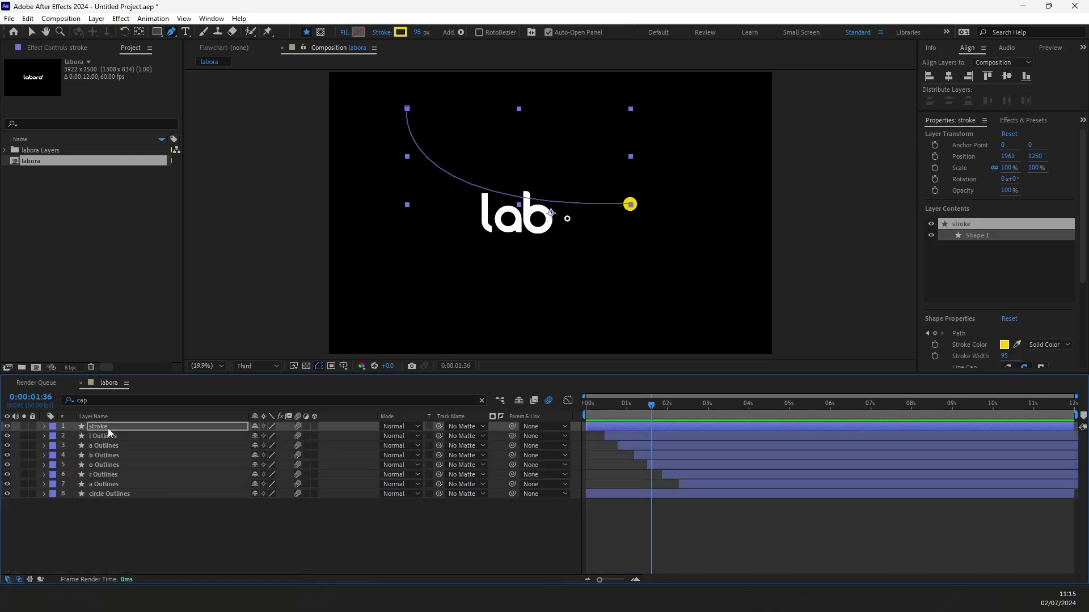
pyautogui.moveTo(108, 428); pyautogui.dragTo(114, 494)
pyautogui.keyDown('shift'); pyautogui.click(118, 495); pyautogui.keyUp('shift')
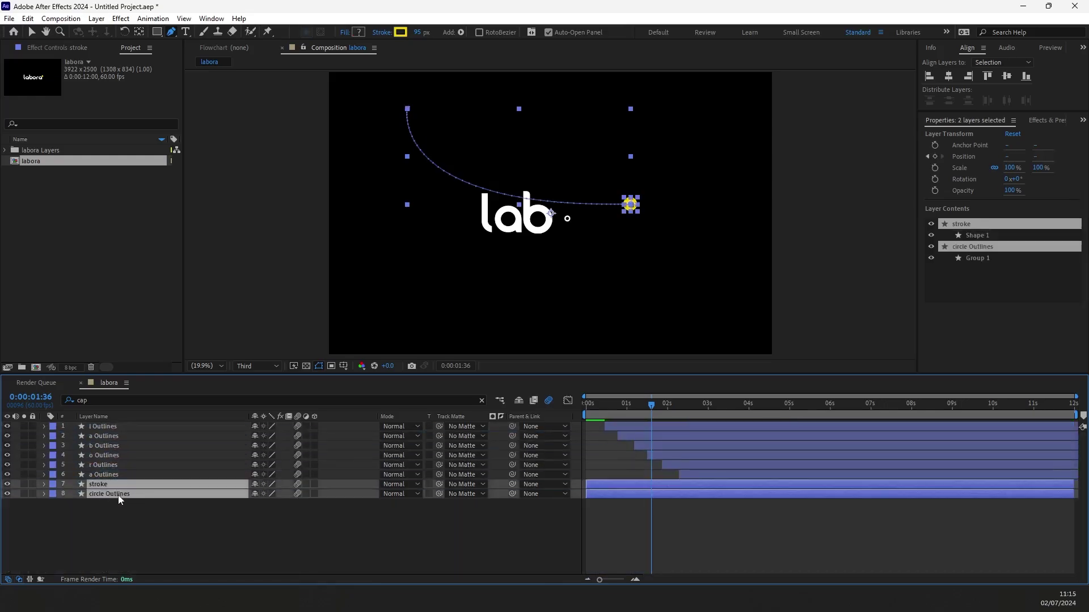
pyautogui.press('u')
# Align the last Trim Paths End keyframe with the circle's last Position keyframe, move the last Start keyframe earlier, and preview.
pyautogui.click(684, 543)
pyautogui.click(611, 512)
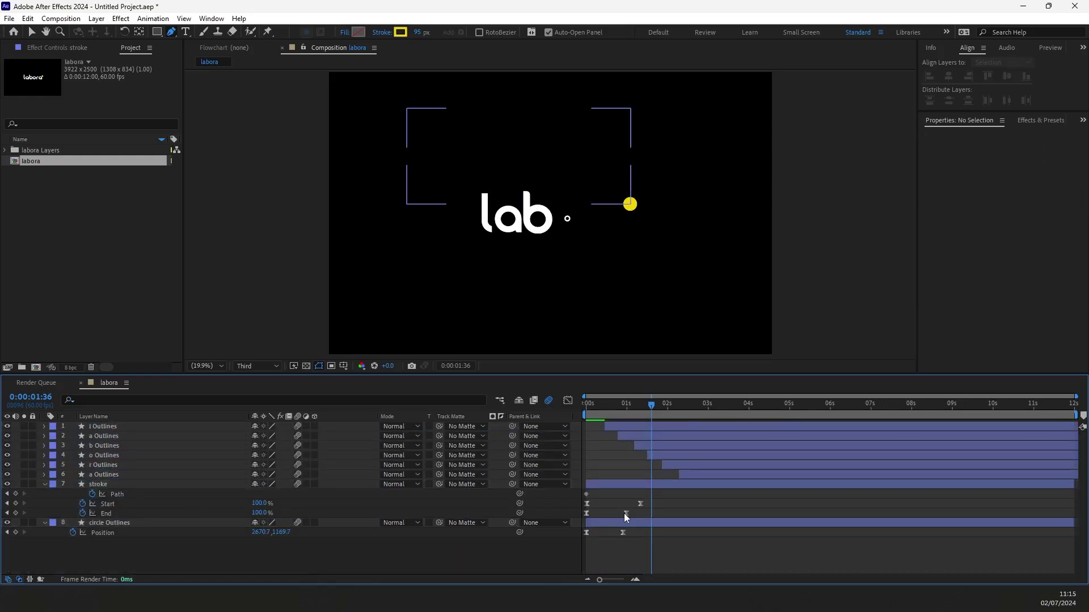
pyautogui.moveTo(625, 514); pyautogui.dragTo(632, 504)
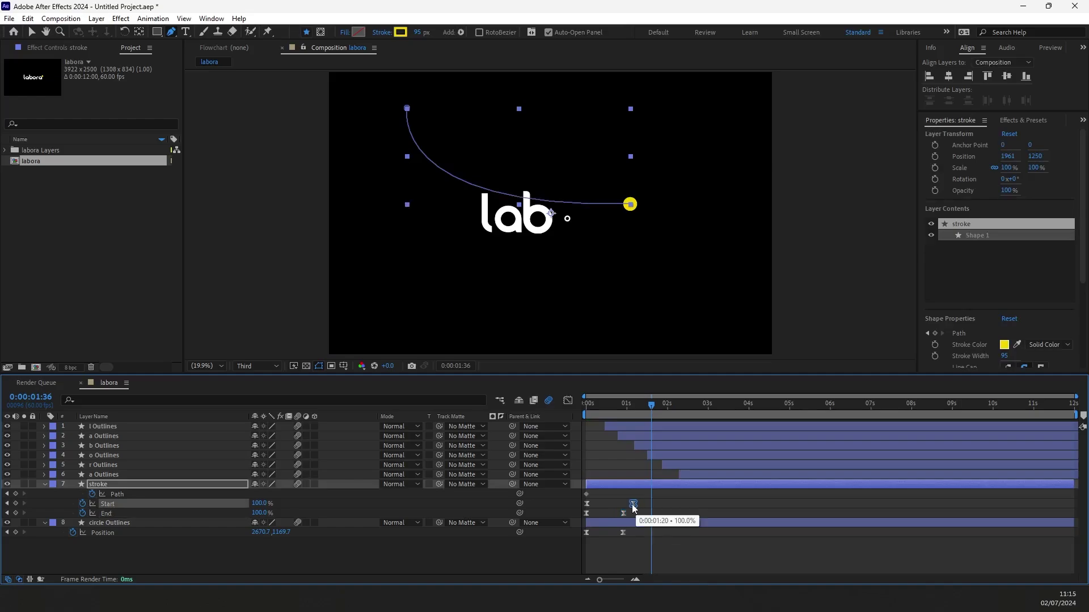
pyautogui.click(581, 405)
pyautogui.press('space')
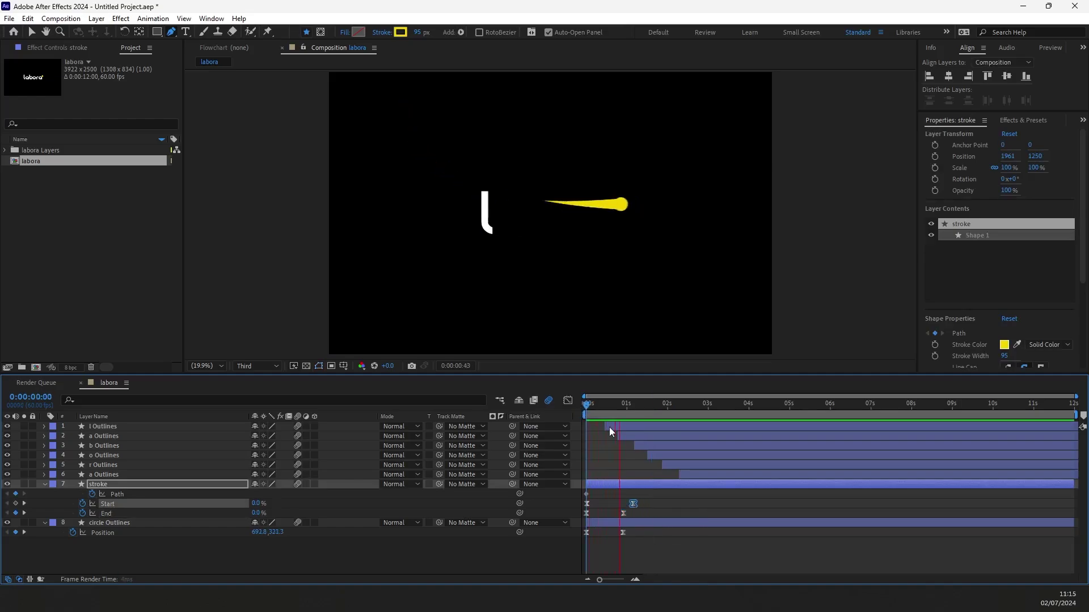
pyautogui.press('space')
pyautogui.click(585, 406)
pyautogui.press('space')
pyautogui.press('space')
# Undo the last retiming of the Trim Paths Start keyframe and replay the animation from 0 seconds.
pyautogui.hotkey('ctrl', 'z')
pyautogui.click(583, 406)
pyautogui.press('space')
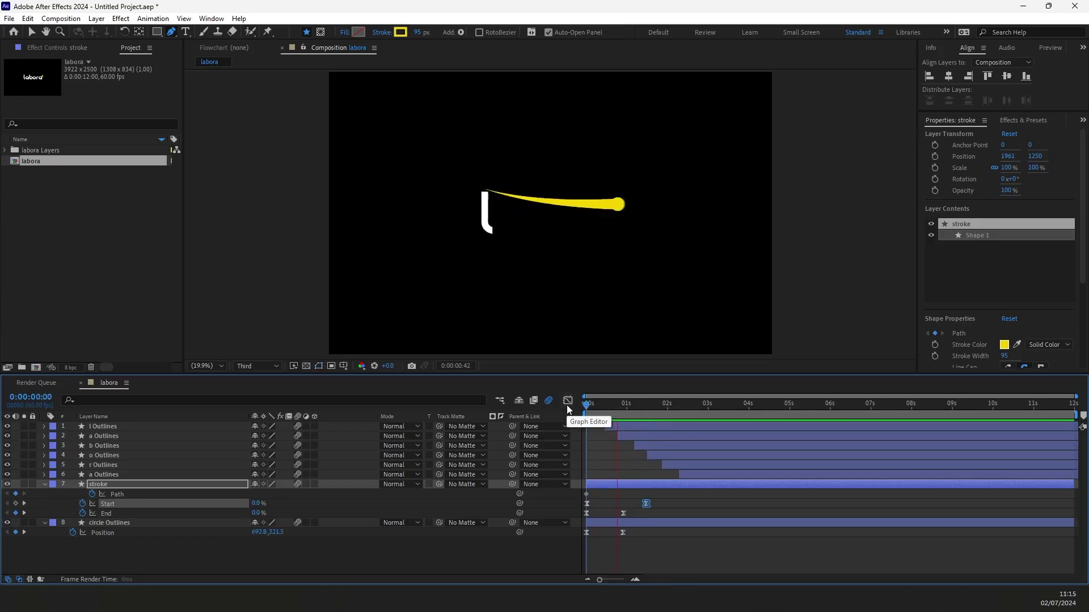
# Retime the circle's Position keyframes and the stroke's Start and End keyframes to finish earlier, showing the letters' Scale keyframes.
pyautogui.moveTo(627, 536); pyautogui.dragTo(584, 530)
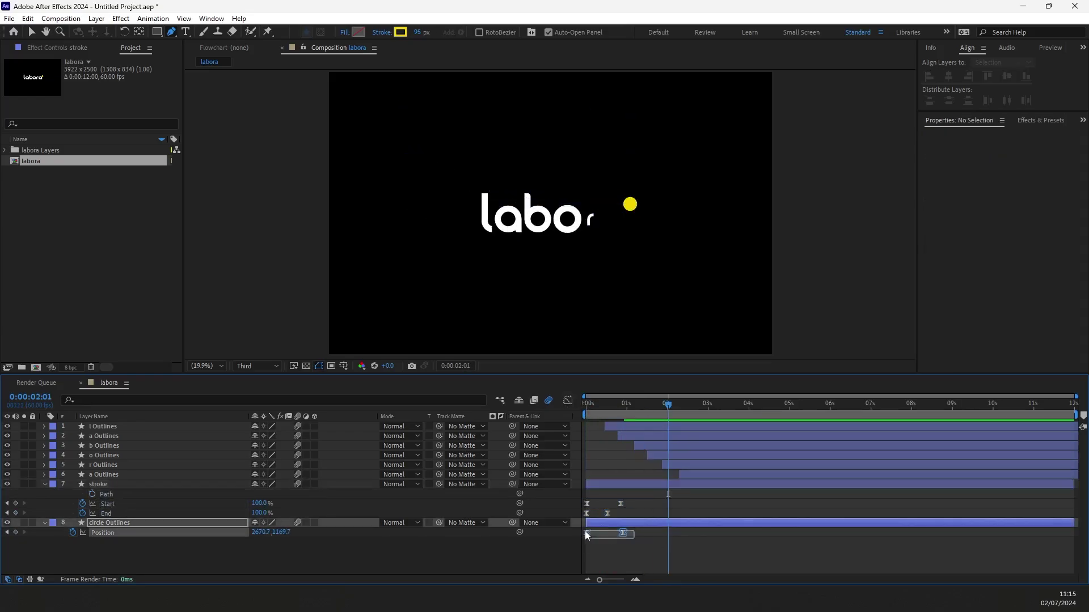
pyautogui.press('u')
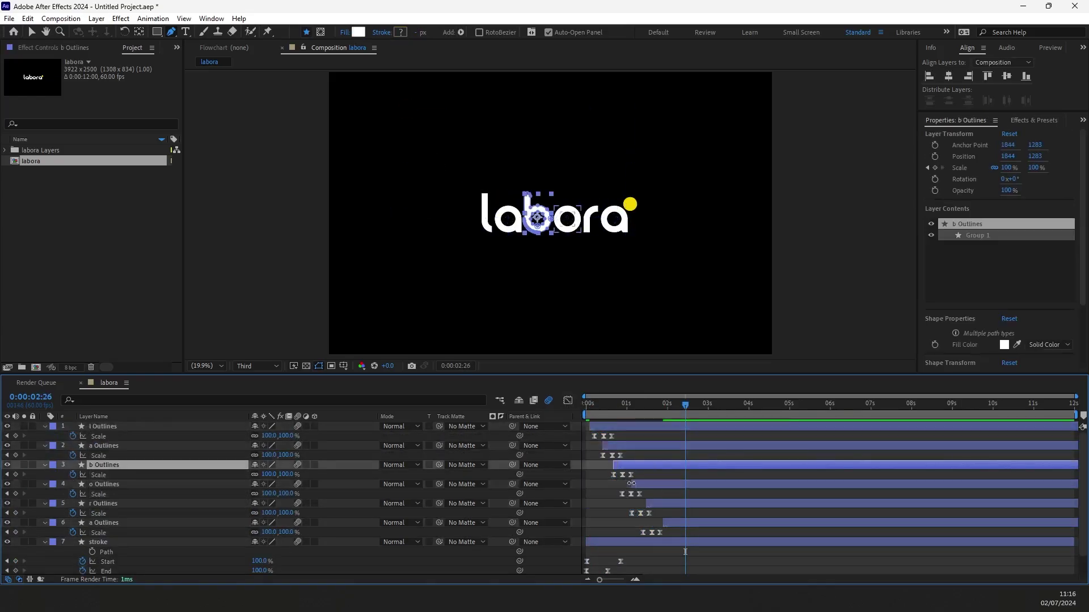
pyautogui.moveTo(641, 567); pyautogui.dragTo(560, 556)
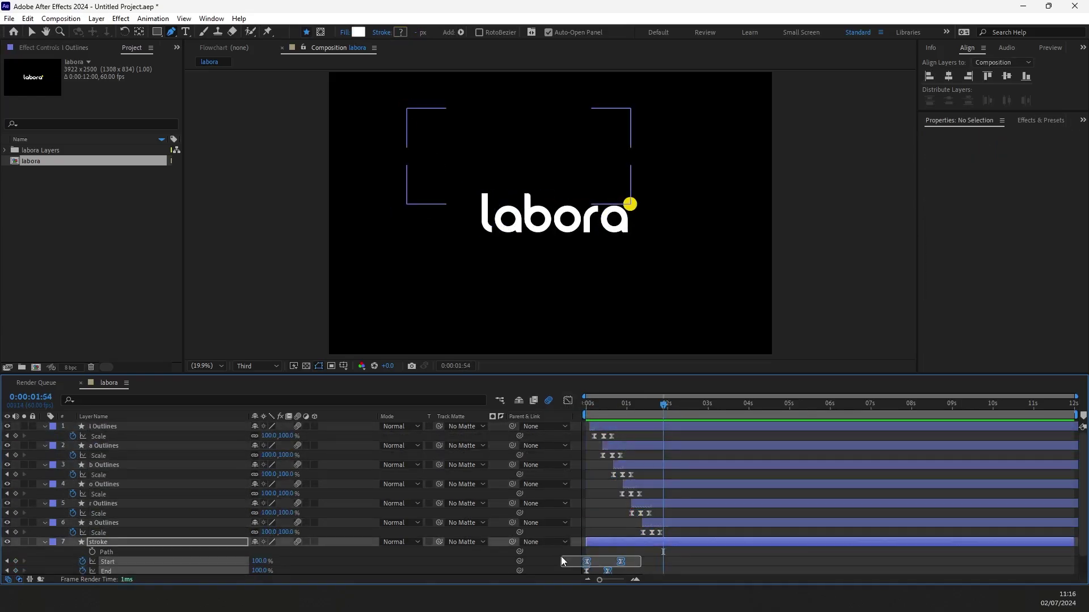
pyautogui.click(584, 404)
# Select the letters' Scale keyframes, refine their easing in the Graph Editor, and preview the animation.
pyautogui.moveTo(590, 432)
pyautogui.mouseDown()
pyautogui.moveTo(658, 532)
pyautogui.moveTo(624, 525)
pyautogui.moveTo(637, 493)
pyautogui.moveTo(624, 470)
pyautogui.mouseUp()
pyautogui.click(658, 523)
pyautogui.press('space')
pyautogui.press('u')
pyautogui.click(632, 455)
pyautogui.click(567, 401)
pyautogui.moveTo(641, 475)
pyautogui.mouseDown()
pyautogui.moveTo(625, 474)
pyautogui.moveTo(642, 523)
pyautogui.mouseUp()
pyautogui.click(107, 494)
pyautogui.click(567, 400)
pyautogui.press('space')
# Compress the letters' Scale keyframes into a shorter duration and move the b and o layers' in-points back to their first keyframes.
pyautogui.click(609, 427)
pyautogui.keyDown('shift'); pyautogui.click(630, 474); pyautogui.keyUp('shift')
pyautogui.press('u')
pyautogui.moveTo(590, 431); pyautogui.dragTo(663, 536)
pyautogui.press('=')
pyautogui.moveTo(628, 465); pyautogui.dragTo(608, 465)
pyautogui.moveTo(641, 484); pyautogui.dragTo(619, 485)
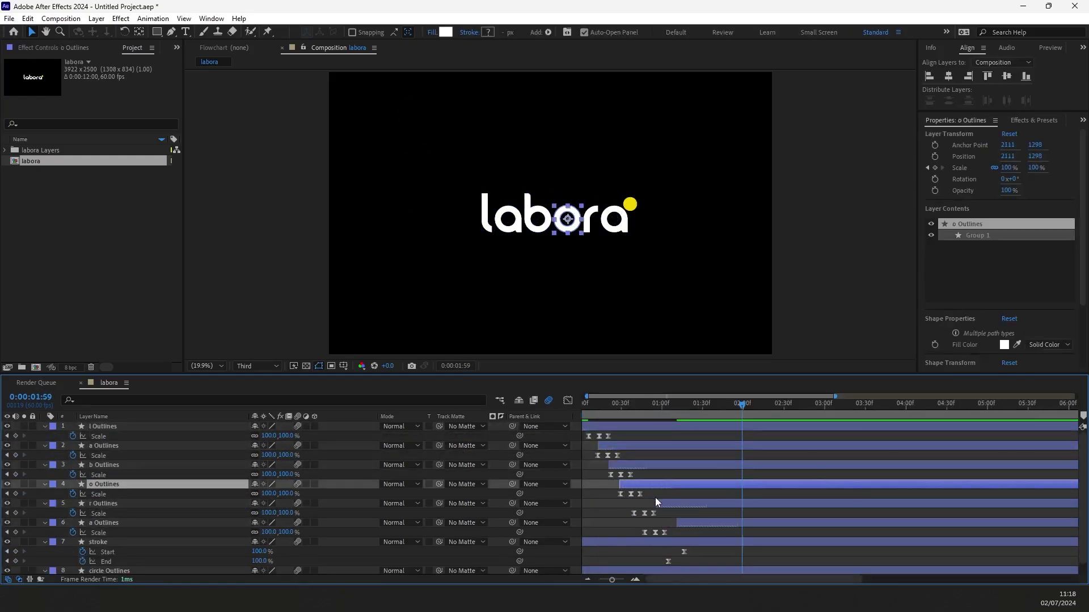
# Add a null object and parent all letter, stroke and circle layers to it.
pyautogui.rightClick(124, 530)
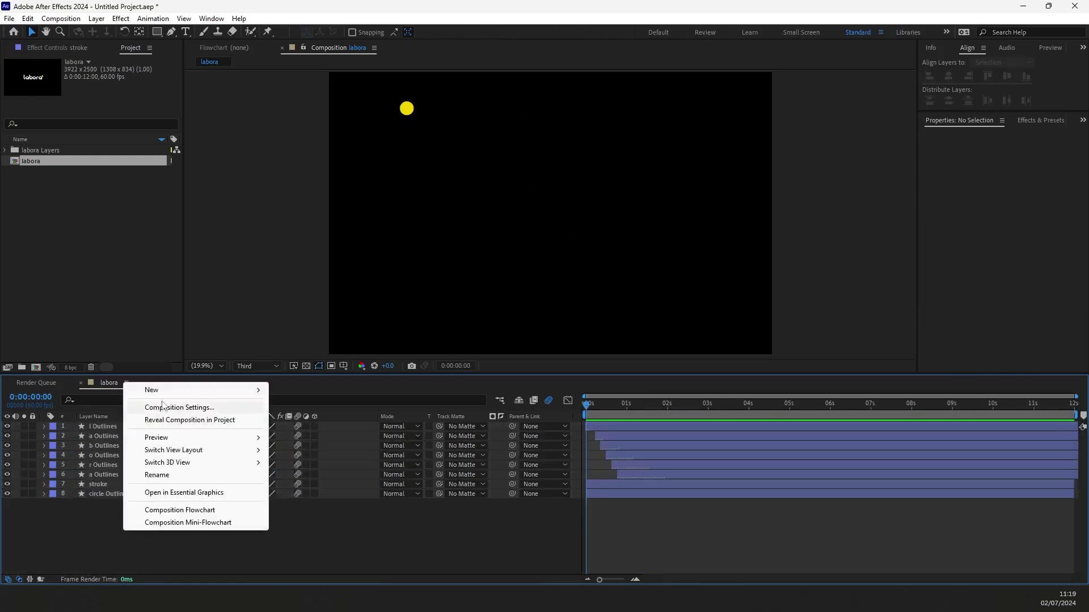
pyautogui.moveTo(187, 392)
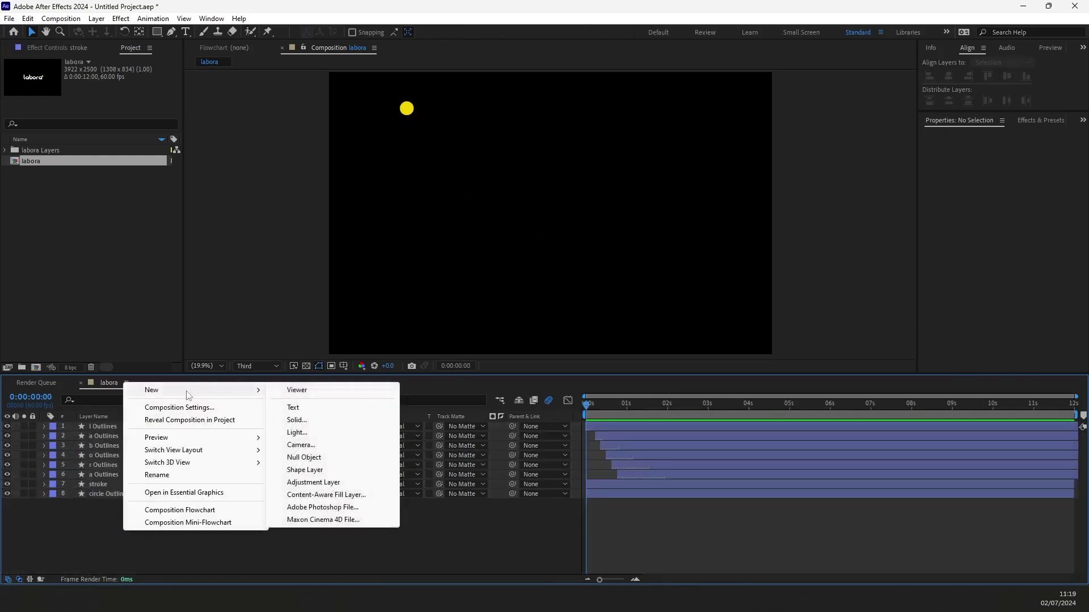
pyautogui.click(300, 457)
pyautogui.moveTo(170, 519); pyautogui.dragTo(106, 437)
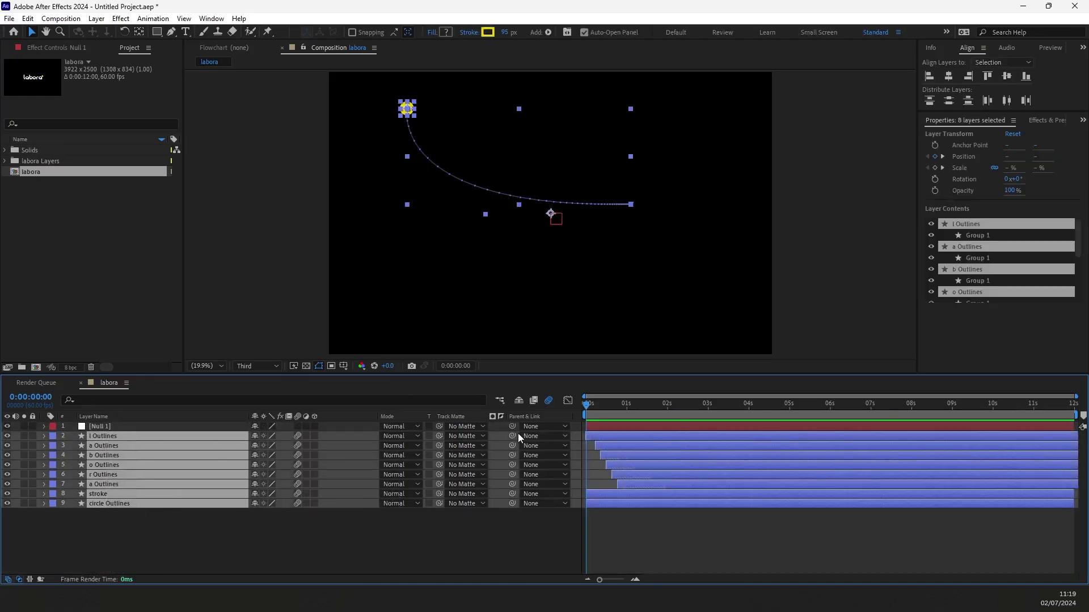
pyautogui.moveTo(512, 436); pyautogui.dragTo(181, 430)
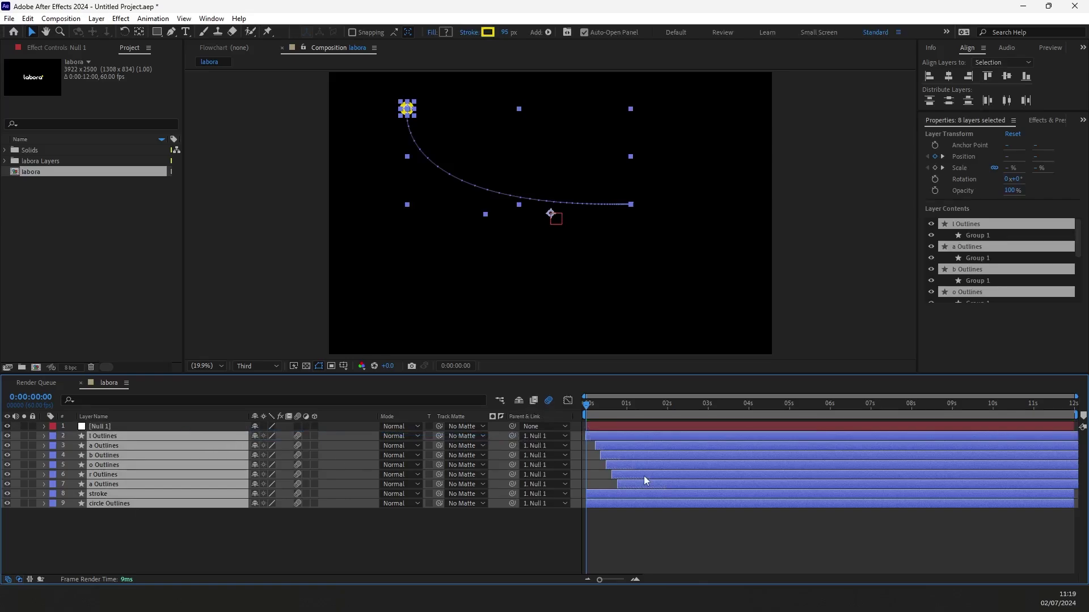
# Keyframe the null's Position from 1389, 1250 at 0 seconds to 1961, 1250 at about 1 second.
pyautogui.press('p')
pyautogui.press('p')
pyautogui.click(138, 430)
pyautogui.press('p')
pyautogui.click(73, 436)
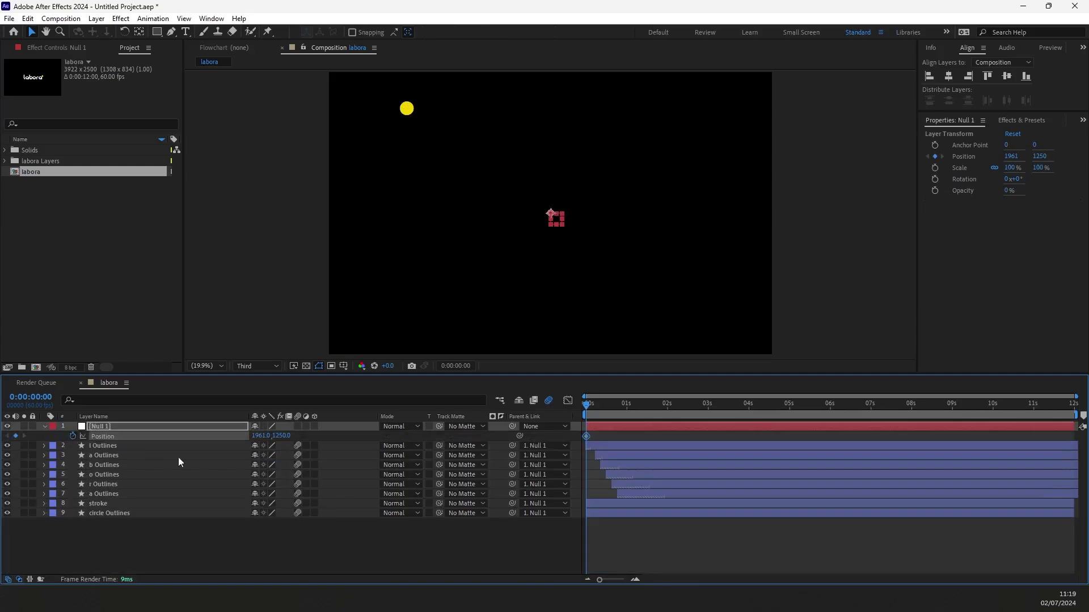
pyautogui.moveTo(586, 437); pyautogui.dragTo(626, 437)
pyautogui.moveTo(261, 435); pyautogui.dragTo(175, 435)
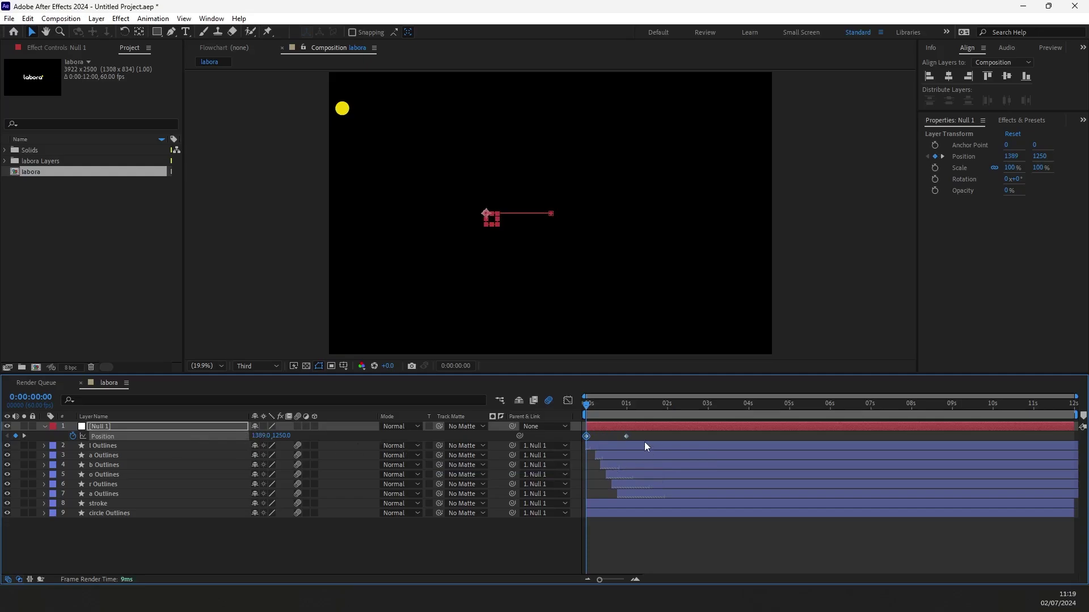
# Apply Easy Ease to the null's Position keyframes, shape the speed graph to peak early with a long slowdown, and preview.
pyautogui.moveTo(645, 446); pyautogui.dragTo(565, 428)
pyautogui.press('F9')
pyautogui.click(567, 401)
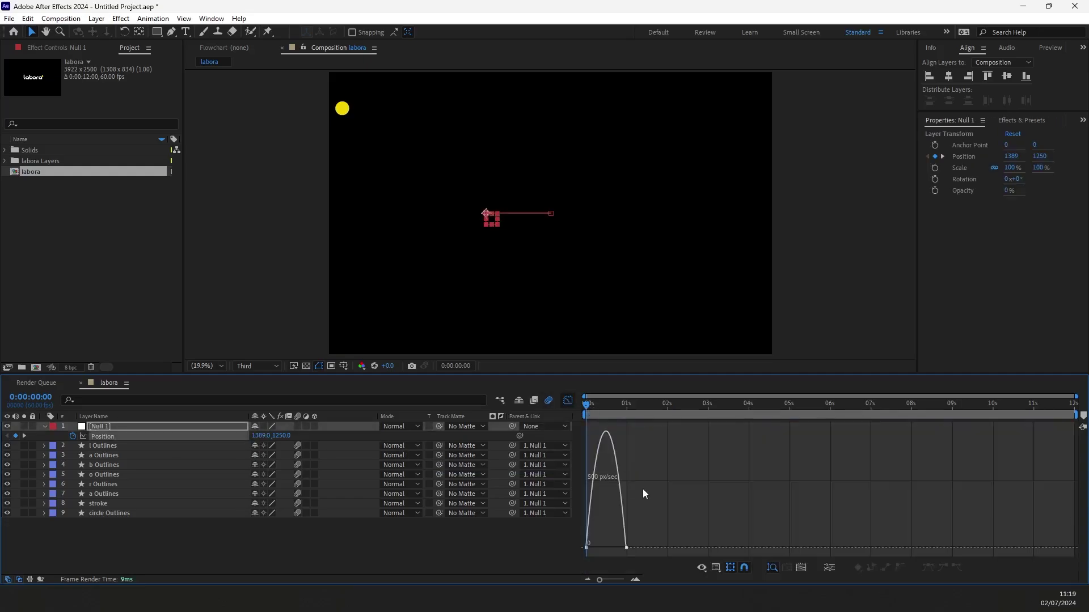
pyautogui.click(626, 547)
pyautogui.moveTo(620, 548); pyautogui.dragTo(589, 548)
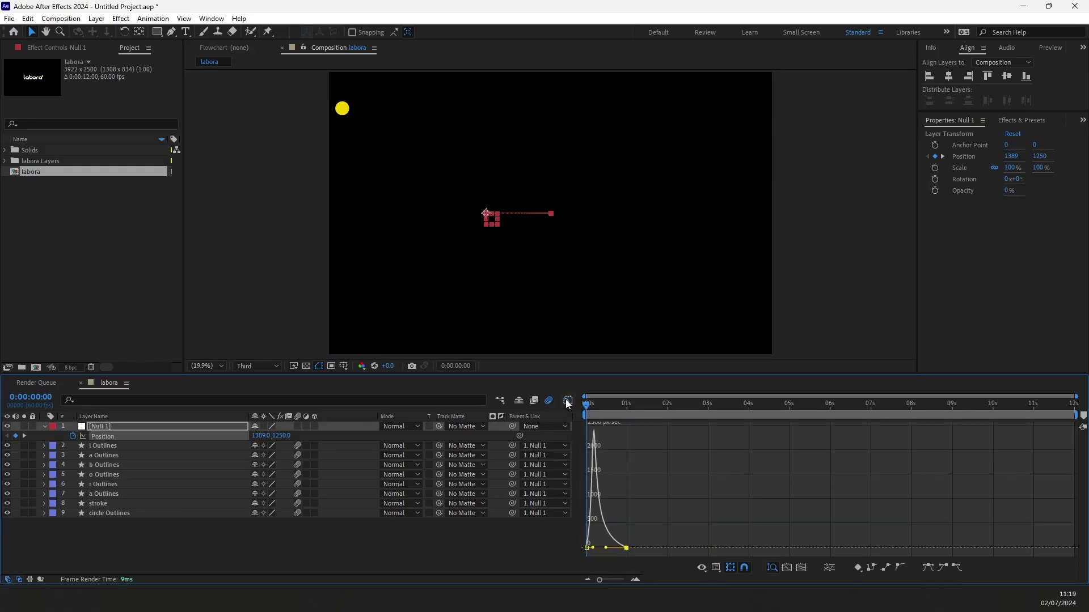
pyautogui.click(567, 401)
pyautogui.press('space')
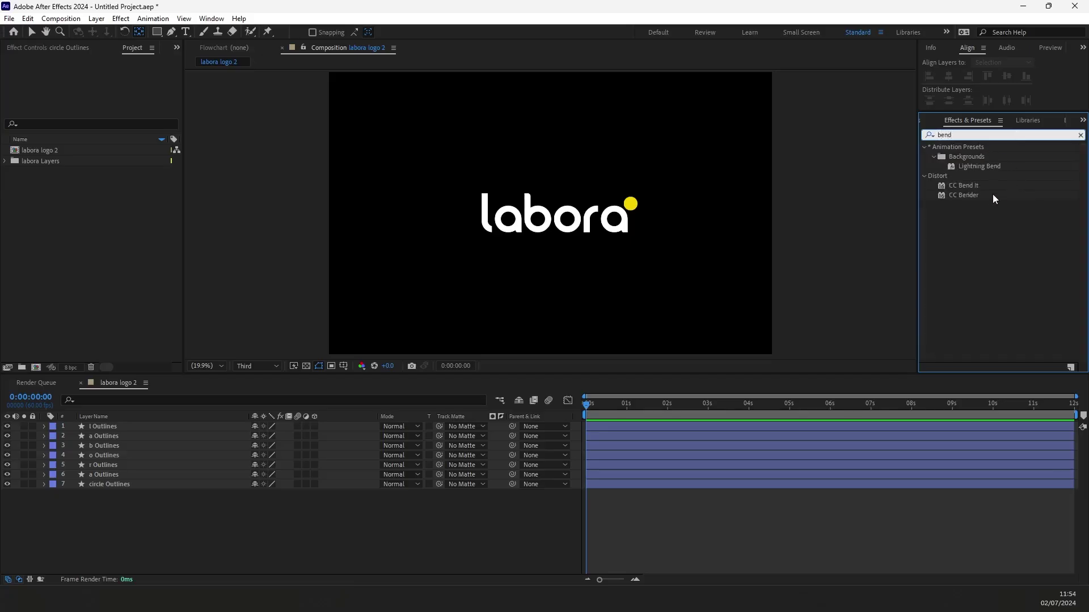
# Apply CC Bender to the l Outlines layer and place its Top and Base points at the letter's upper and lower ends.
pyautogui.moveTo(971, 195); pyautogui.dragTo(95, 426)
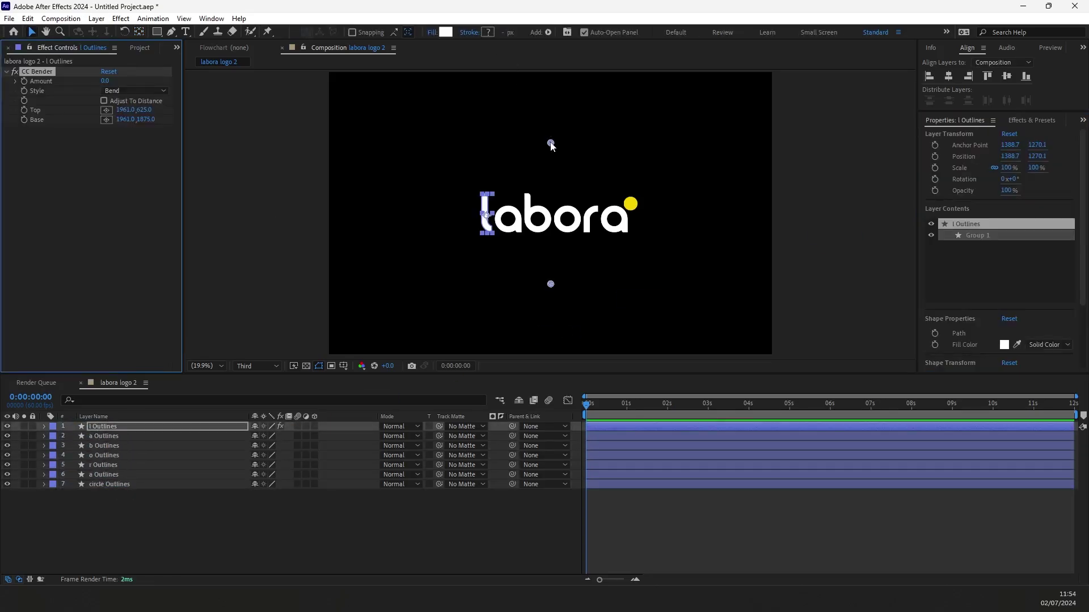
pyautogui.moveTo(551, 144); pyautogui.dragTo(485, 193)
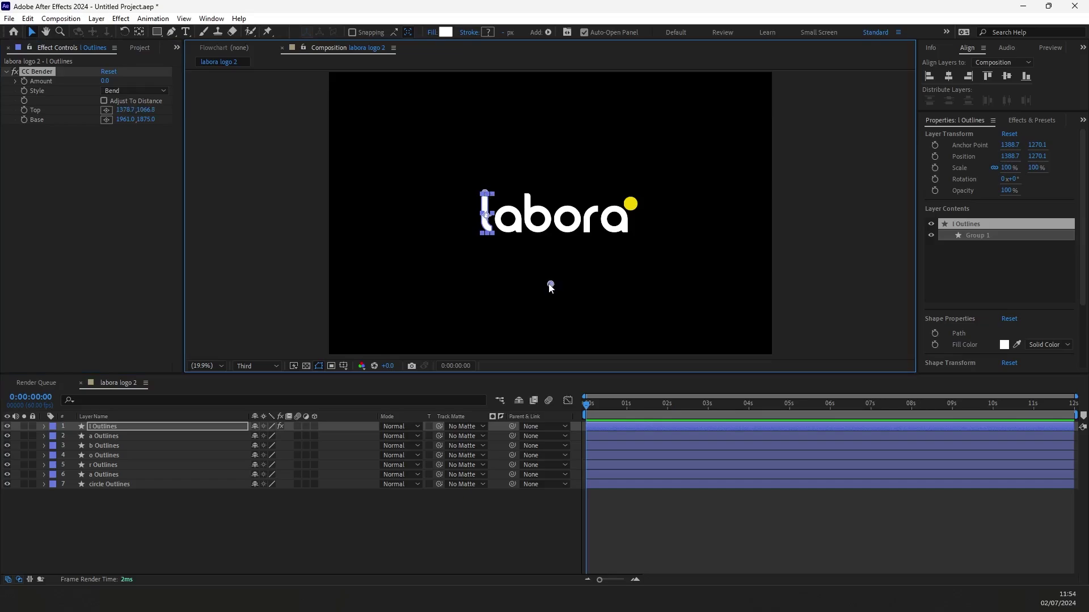
pyautogui.moveTo(550, 286); pyautogui.dragTo(486, 245)
# Keyframe the l's CC Bender Amount at 4 around frame 12 and 0 around frame 28.
pyautogui.click(24, 86)
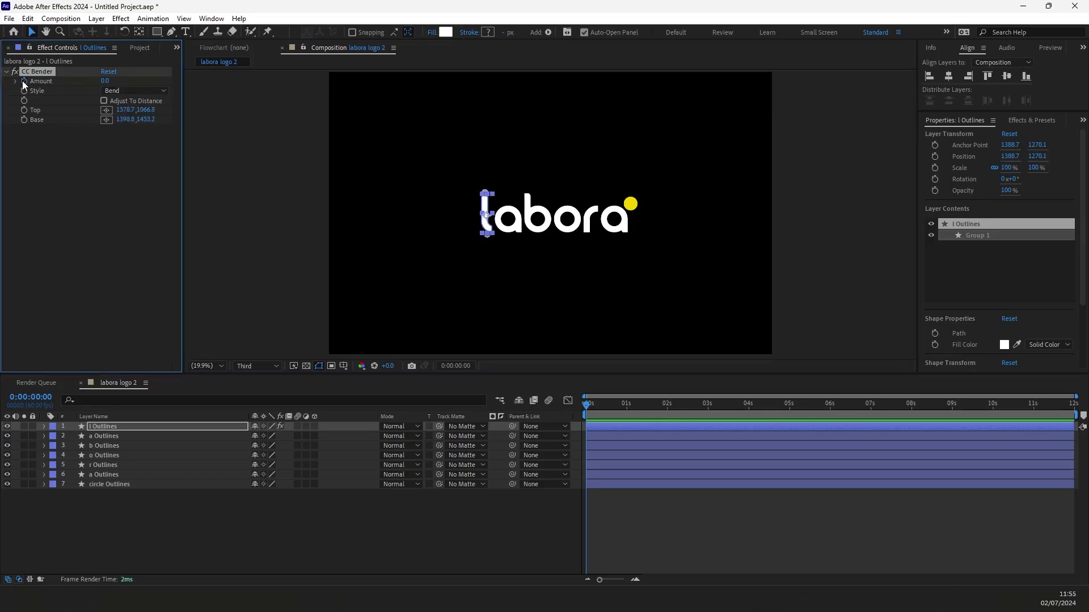
pyautogui.click(112, 427)
pyautogui.press('u')
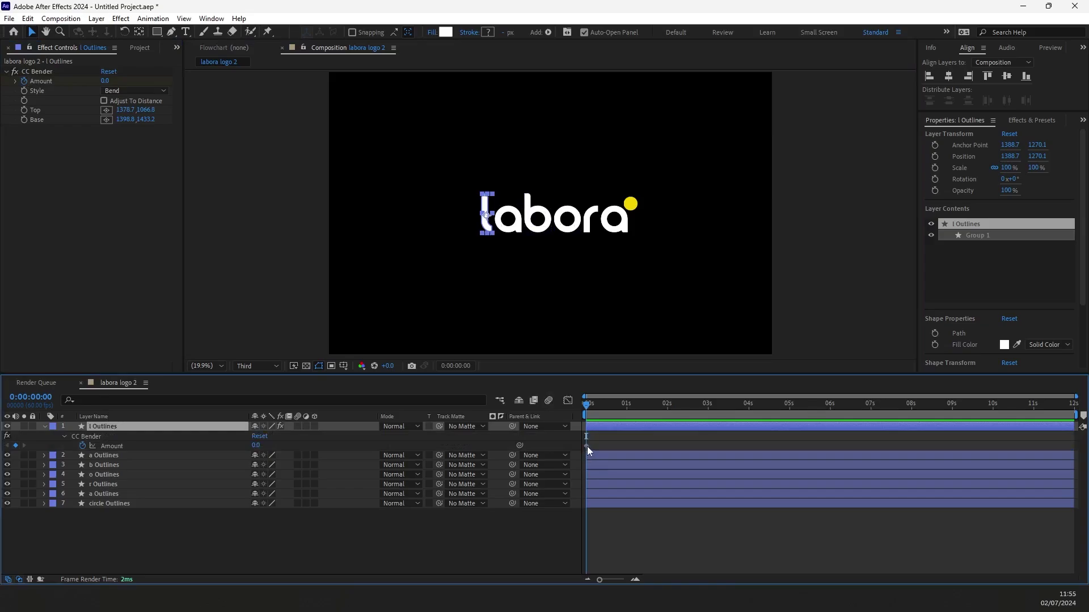
pyautogui.moveTo(587, 446)
pyautogui.mouseDown()
pyautogui.moveTo(621, 451)
pyautogui.moveTo(606, 451)
pyautogui.mouseUp()
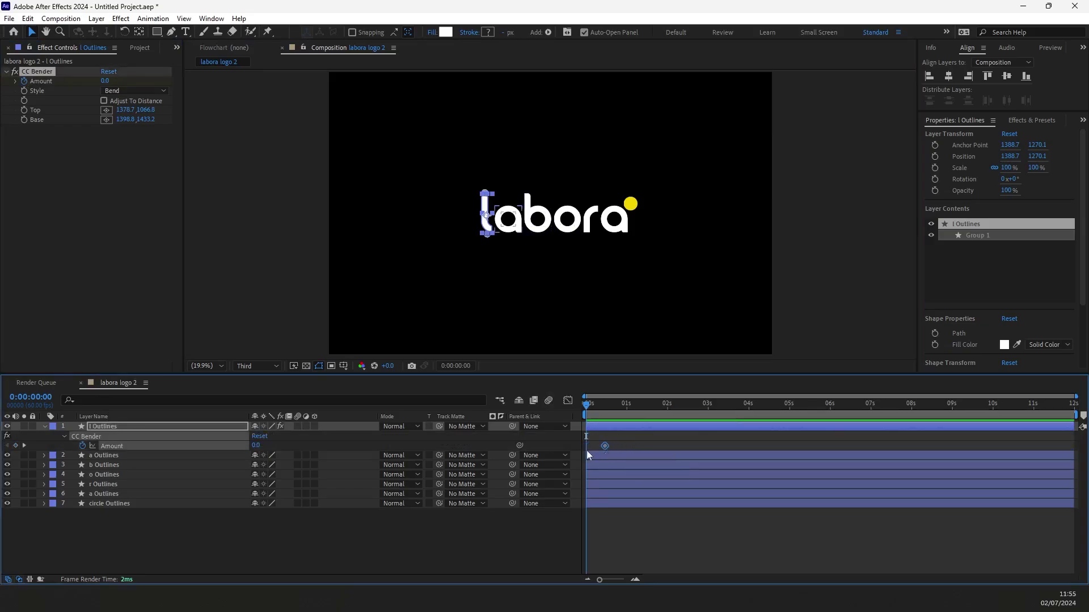
pyautogui.click(107, 81)
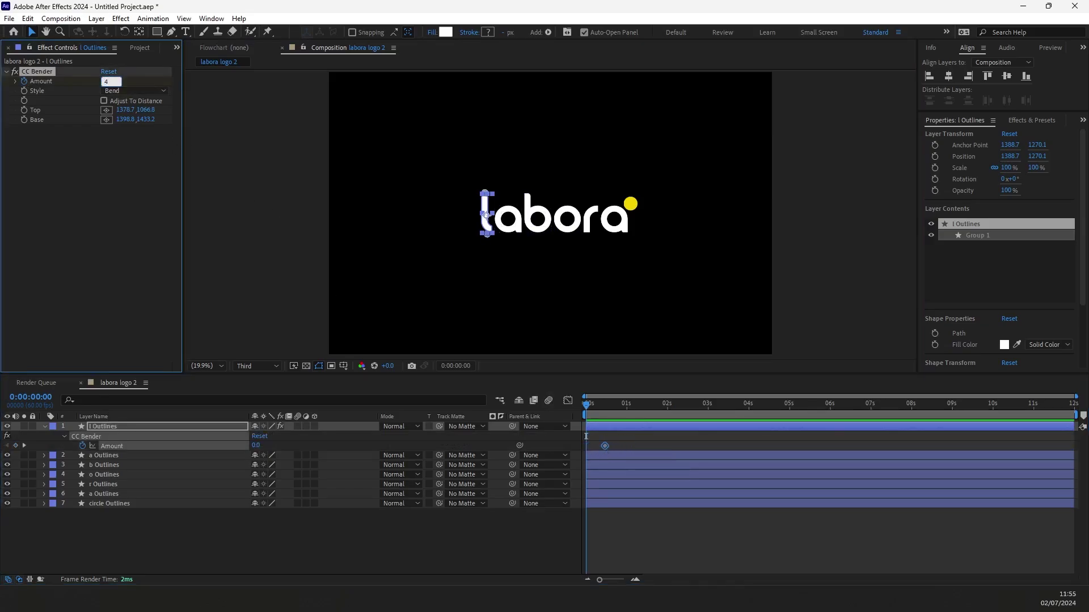
pyautogui.press('Return')
pyautogui.moveTo(590, 448); pyautogui.dragTo(593, 447)
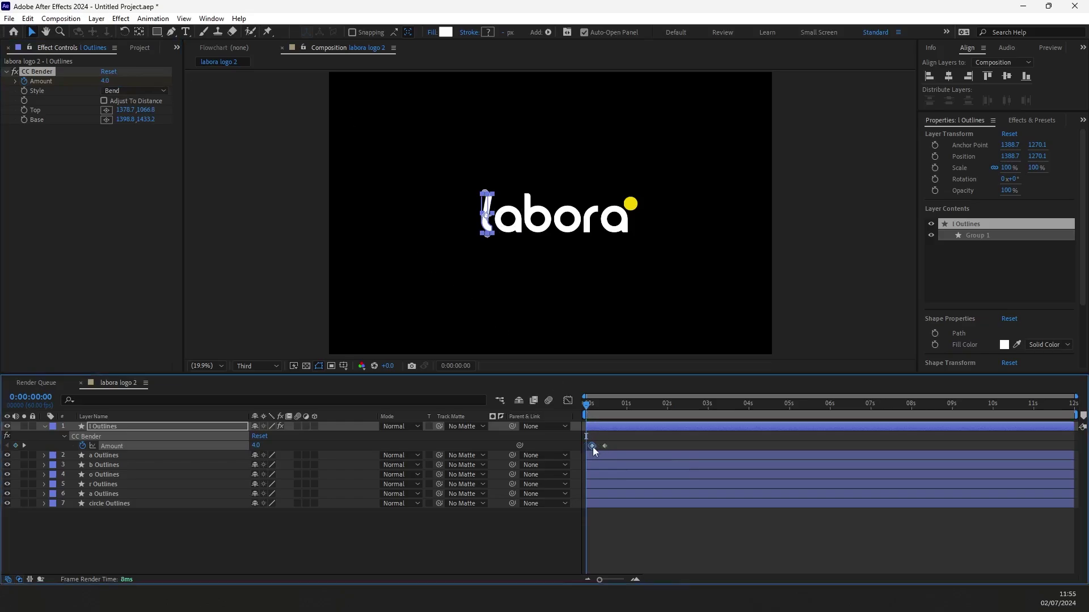
# Keyframe the l's CC Bender Amount at -4 at 0 seconds, apply Easy Ease to all three keyframes, and preview the bend.
pyautogui.click(106, 81)
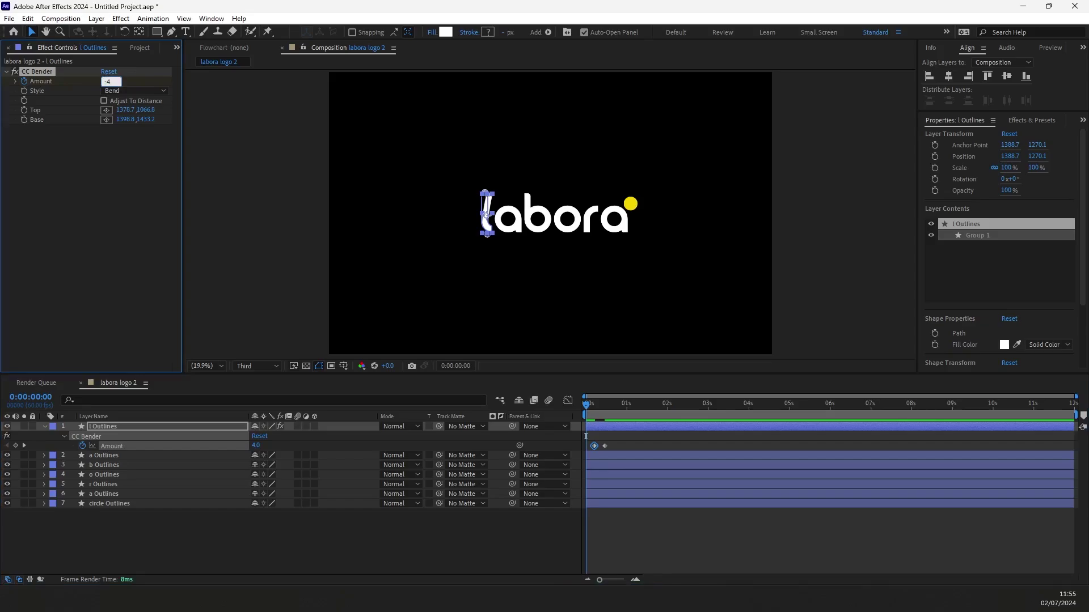
pyautogui.press('Return')
pyautogui.moveTo(628, 445); pyautogui.dragTo(581, 441)
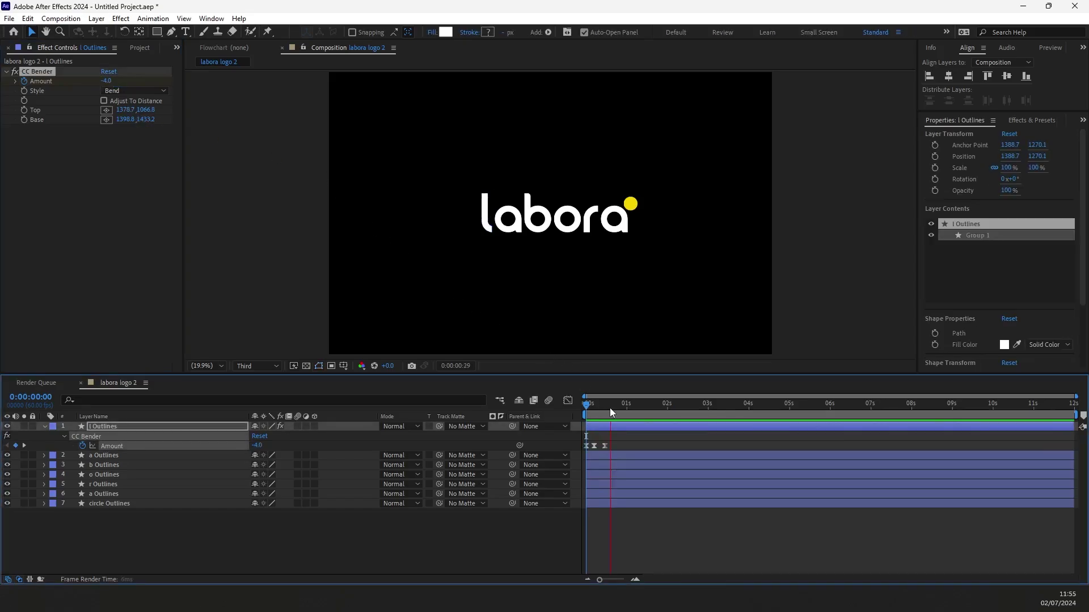
pyautogui.press('space')
pyautogui.moveTo(608, 407); pyautogui.dragTo(574, 408)
pyautogui.press('space')
# Set up CC Bender on the first a, placing its Base point at the bottom of the letter.
pyautogui.click(103, 456)
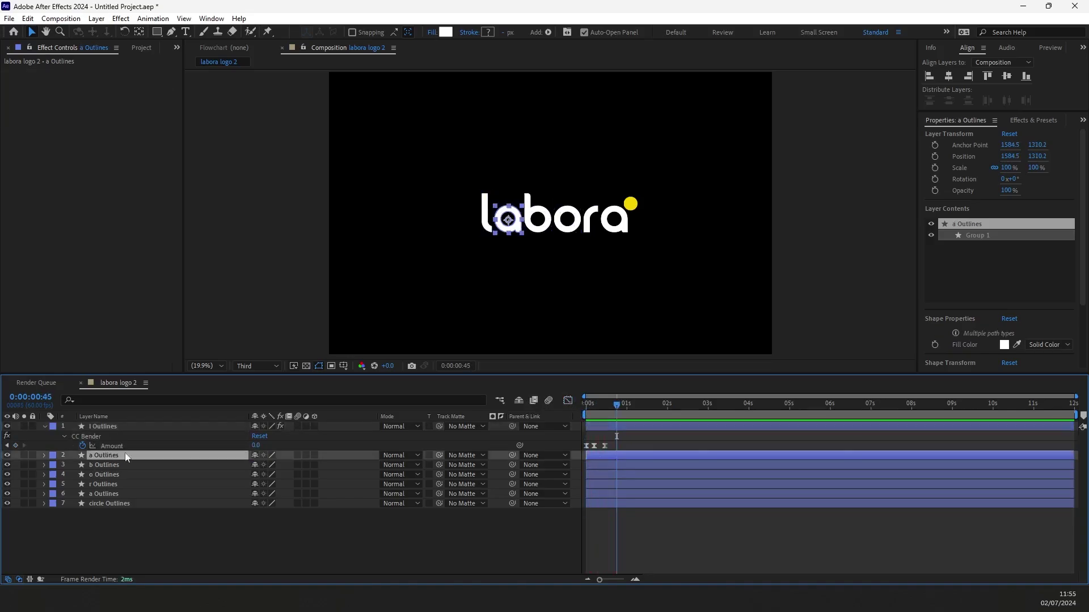
pyautogui.press('j')
pyautogui.click(508, 232)
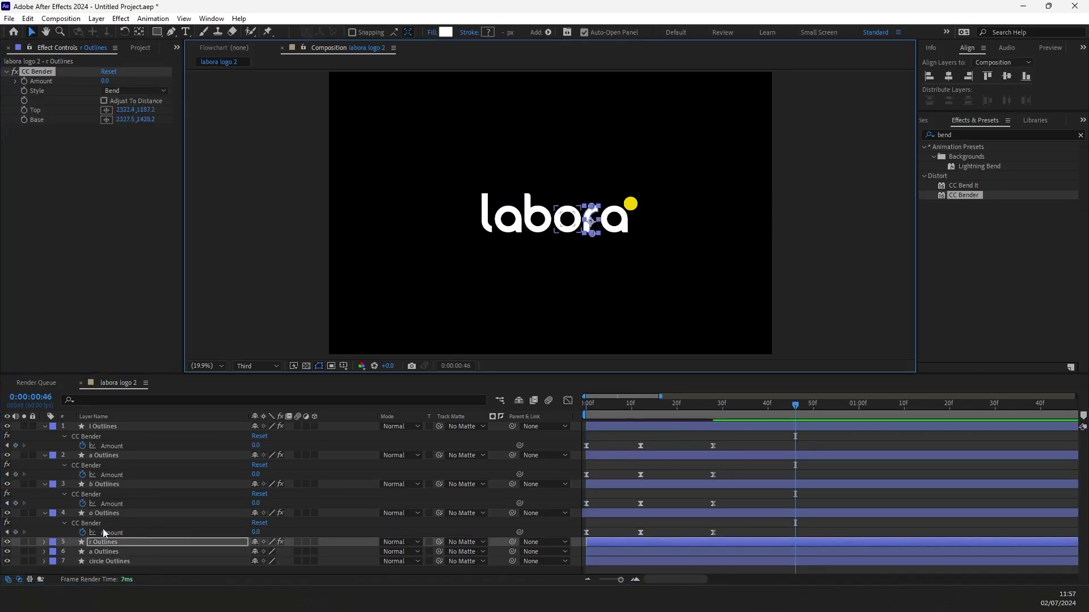
# Copy the CC Bender Amount keyframes from the o layer and paste them onto the r layer.
pyautogui.click(111, 532)
pyautogui.hotkey('ctrl', 'c')
pyautogui.hotkey('ctrl', 'v')
# Apply CC Bender to the last a layer and set a keyframed Amount of 4.
pyautogui.moveTo(963, 195); pyautogui.dragTo(152, 475)
pyautogui.hotkey('ctrl', 'a')
pyautogui.press('u')
pyautogui.click(112, 530)
pyautogui.click(104, 541)
pyautogui.click(105, 81)
pyautogui.write('4')
# Select the last a's CC Bender Amount keyframes, and collapse the properties of all layers.
pyautogui.hotkey('ctrl', 'a')
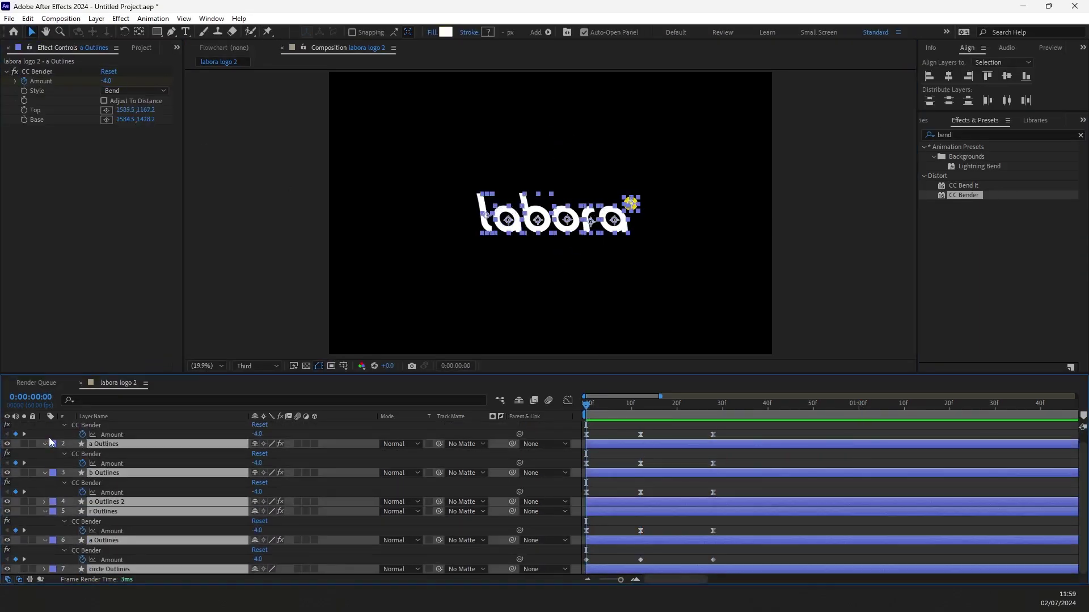
pyautogui.press('u')
pyautogui.click(104, 473)
pyautogui.keyDown('shift'); pyautogui.click(118, 426); pyautogui.keyUp('shift')
pyautogui.press('u')
pyautogui.moveTo(614, 562); pyautogui.dragTo(583, 556)
pyautogui.hotkey('ctrl', 'a')
pyautogui.press('u')
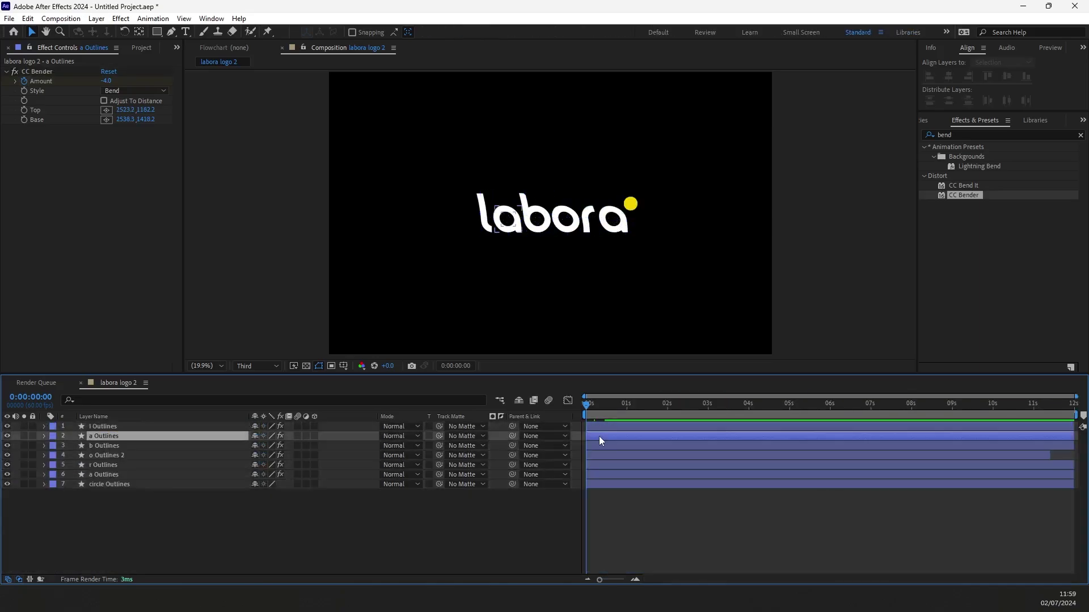
# Stagger the a, b, o, r and last a layers so each begins roughly 10 frames after the previous one, and preview.
pyautogui.moveTo(598, 436); pyautogui.dragTo(605, 437)
pyautogui.moveTo(590, 446); pyautogui.dragTo(623, 456)
pyautogui.moveTo(603, 465); pyautogui.dragTo(629, 466)
pyautogui.moveTo(608, 475); pyautogui.dragTo(640, 475)
pyautogui.press('space')
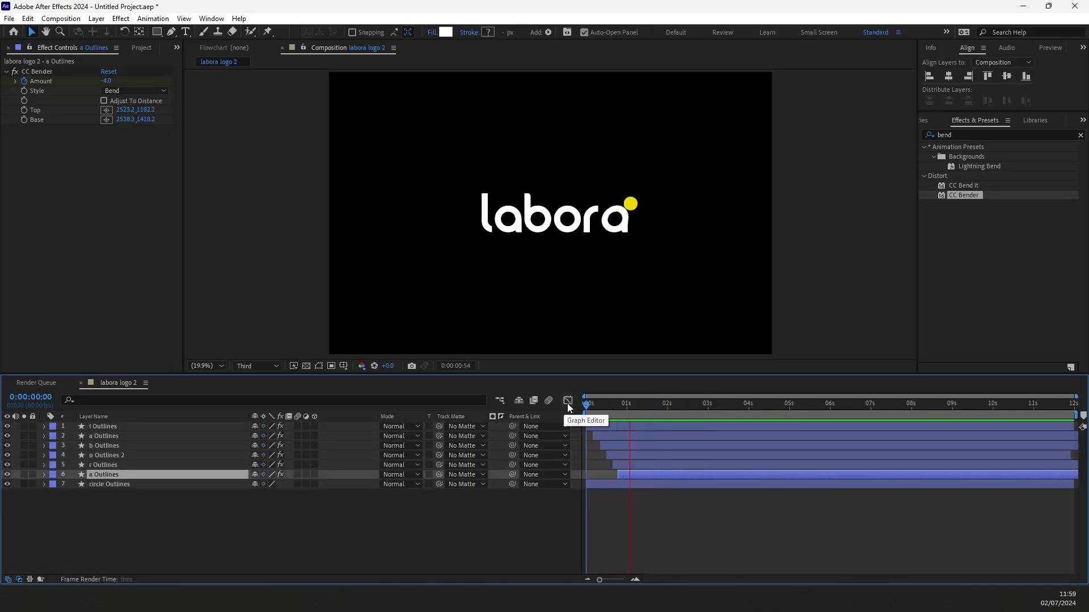
pyautogui.press('space')
# Tighten the stagger so the a, b, o, r and last a layers start at about frames 5, 10, 17, 24 and 31.
pyautogui.scroll(4, 607, 434)
pyautogui.moveTo(618, 436); pyautogui.dragTo(604, 436)
pyautogui.moveTo(651, 446); pyautogui.dragTo(621, 446)
pyautogui.moveTo(680, 455)
pyautogui.mouseDown()
pyautogui.moveTo(645, 456)
pyautogui.moveTo(663, 467)
pyautogui.mouseUp()
pyautogui.moveTo(726, 474); pyautogui.dragTo(682, 474)
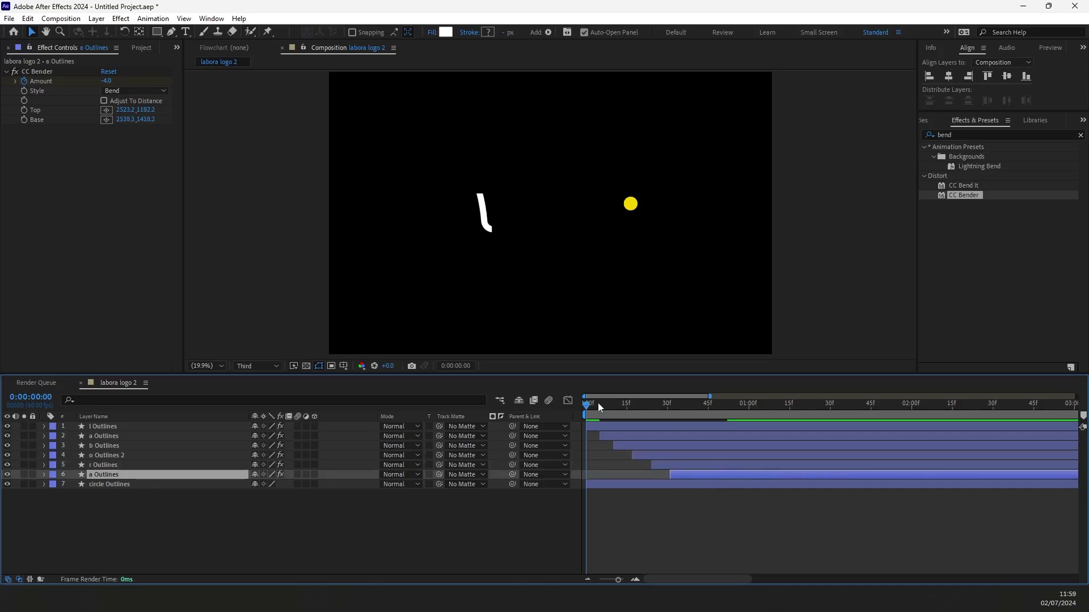
# Set a circle Position keyframe at about frame 37 and offset the circle up and to the right at frame 42 to about 2691, 1144.
pyautogui.moveTo(597, 404); pyautogui.dragTo(700, 420)
pyautogui.click(108, 484)
pyautogui.click(73, 494)
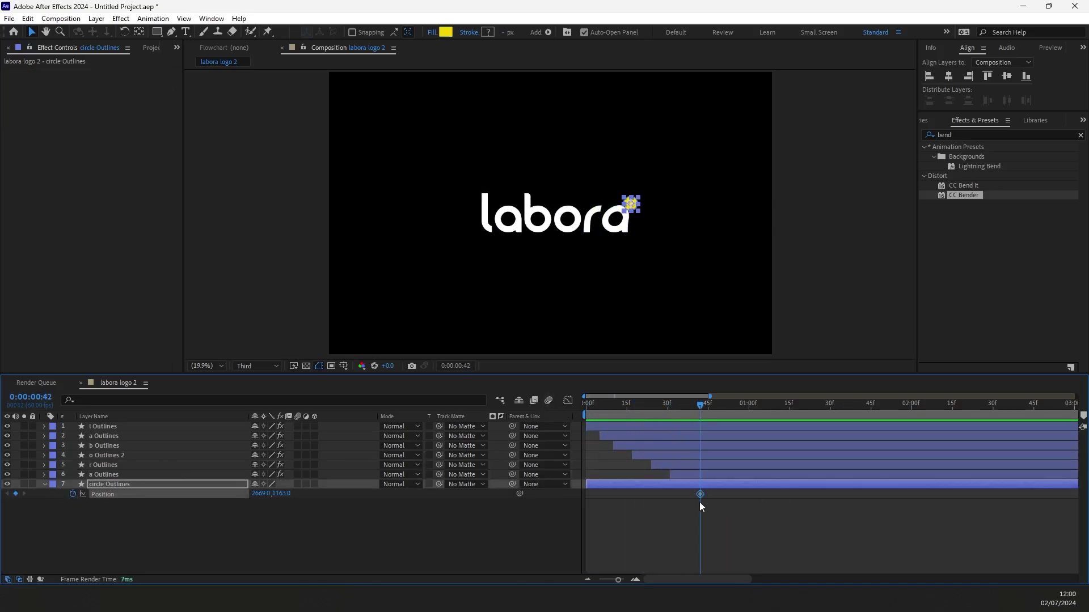
pyautogui.moveTo(699, 494)
pyautogui.mouseDown()
pyautogui.moveTo(672, 494)
pyautogui.moveTo(691, 497)
pyautogui.mouseUp()
pyautogui.scroll(5, 632, 208)
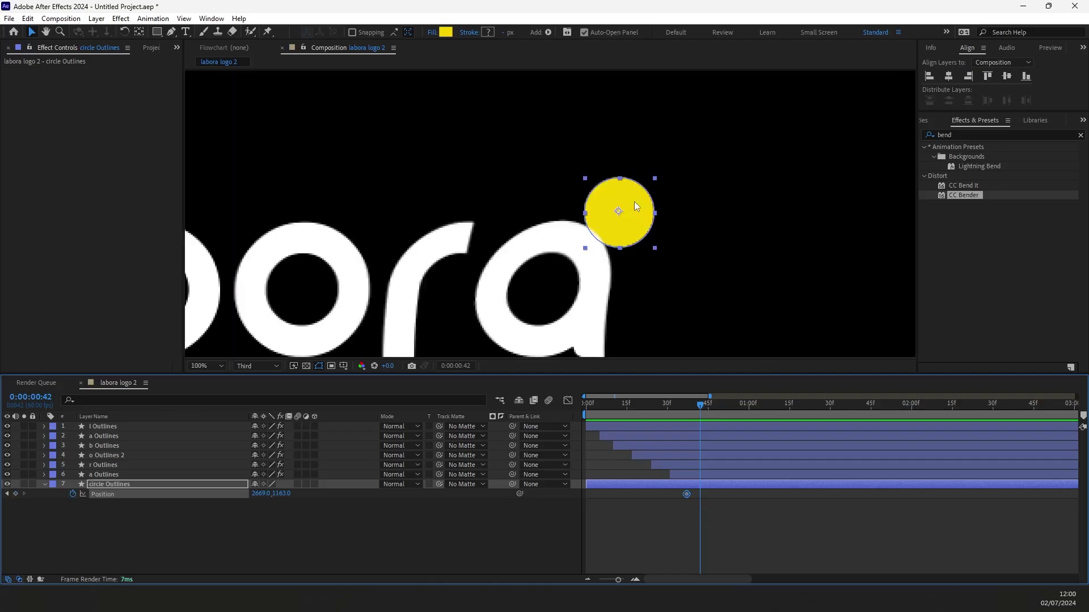
pyautogui.moveTo(635, 206); pyautogui.dragTo(648, 195)
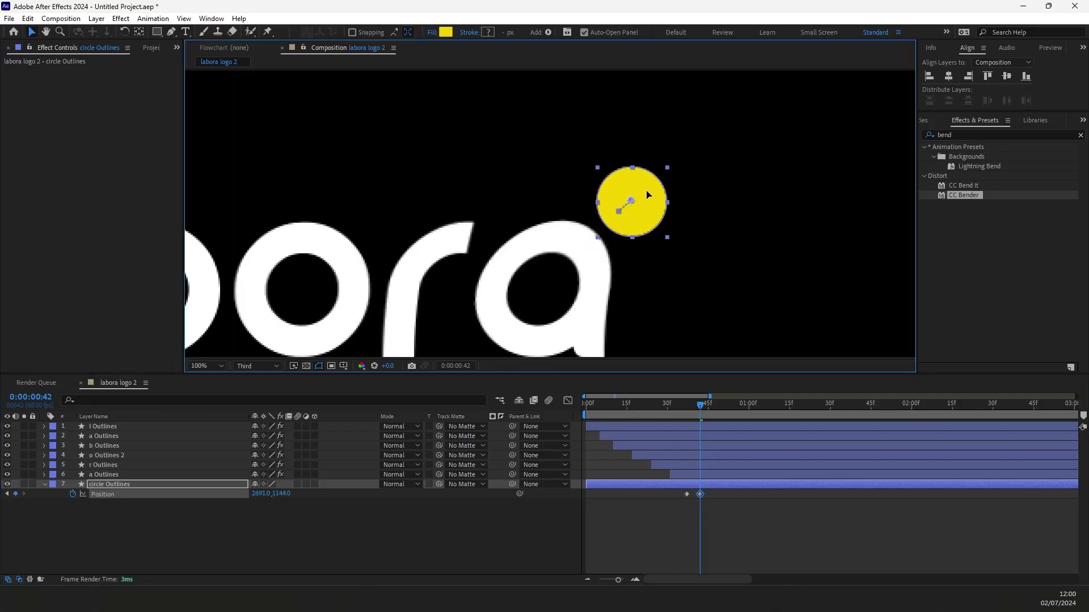
# Copy the circle's first Position keyframe to frame 47 and apply Easy Ease to all three keyframes.
pyautogui.click(687, 494)
pyautogui.hotkey('ctrl', 'c')
pyautogui.click(713, 407)
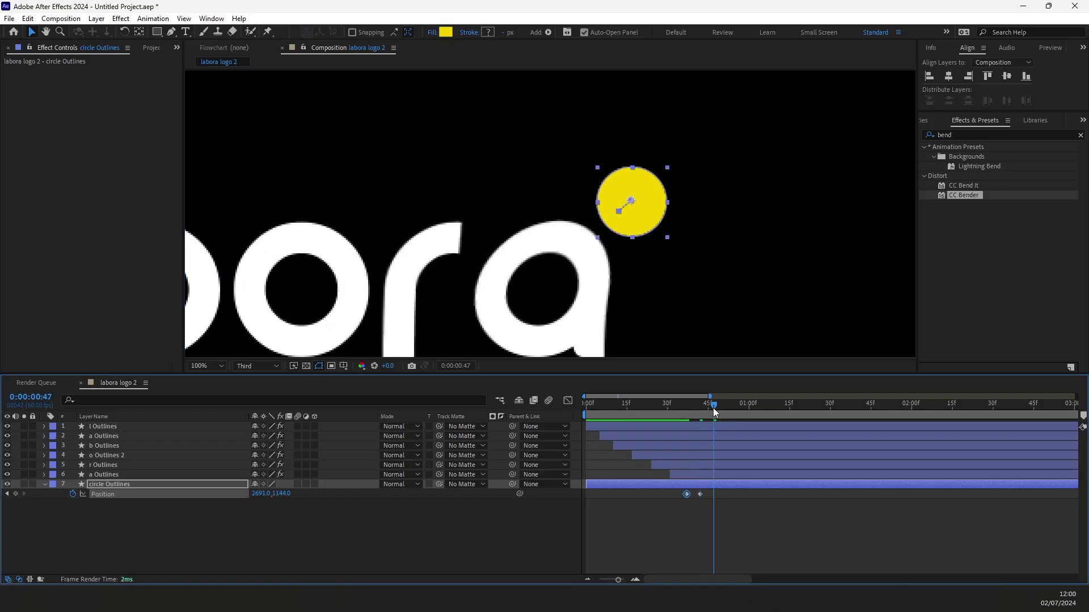
pyautogui.hotkey('ctrl', 'v')
pyautogui.moveTo(762, 533); pyautogui.dragTo(665, 484)
pyautogui.press('F9')
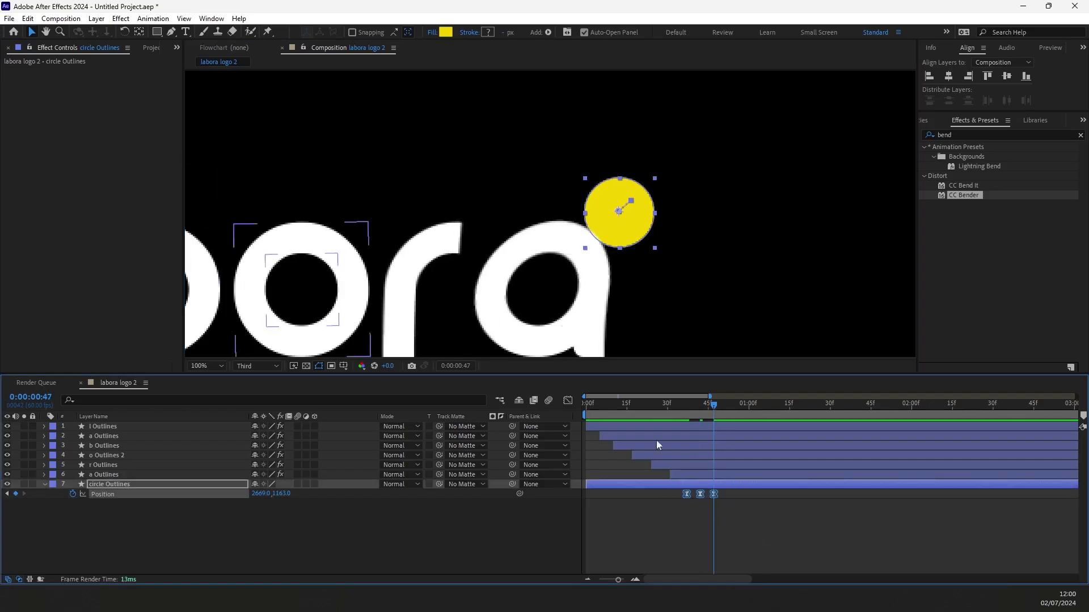
pyautogui.press('space')
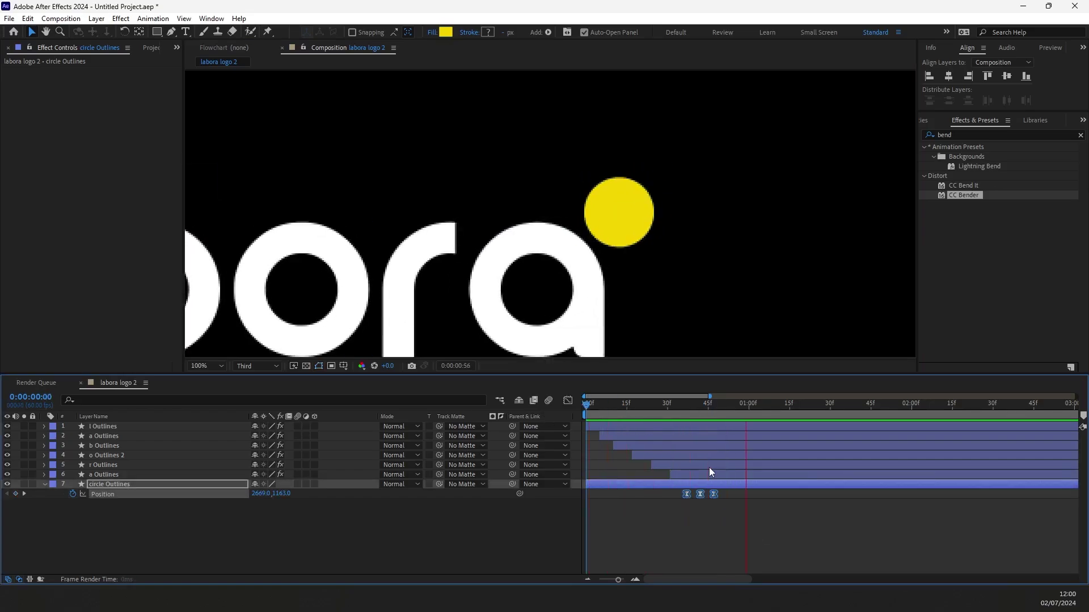
pyautogui.press('space')
# Stretch the circle's three Position keyframes evenly so the last one lands at about 1:00.
pyautogui.click(729, 494)
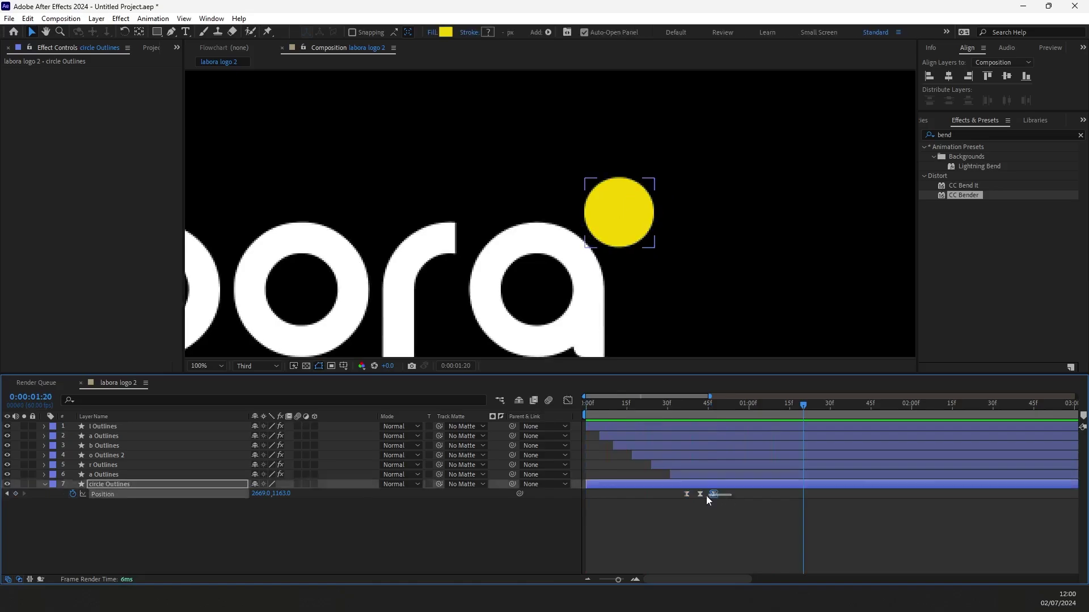
pyautogui.click(658, 406)
pyautogui.press('space')
pyautogui.press('space')
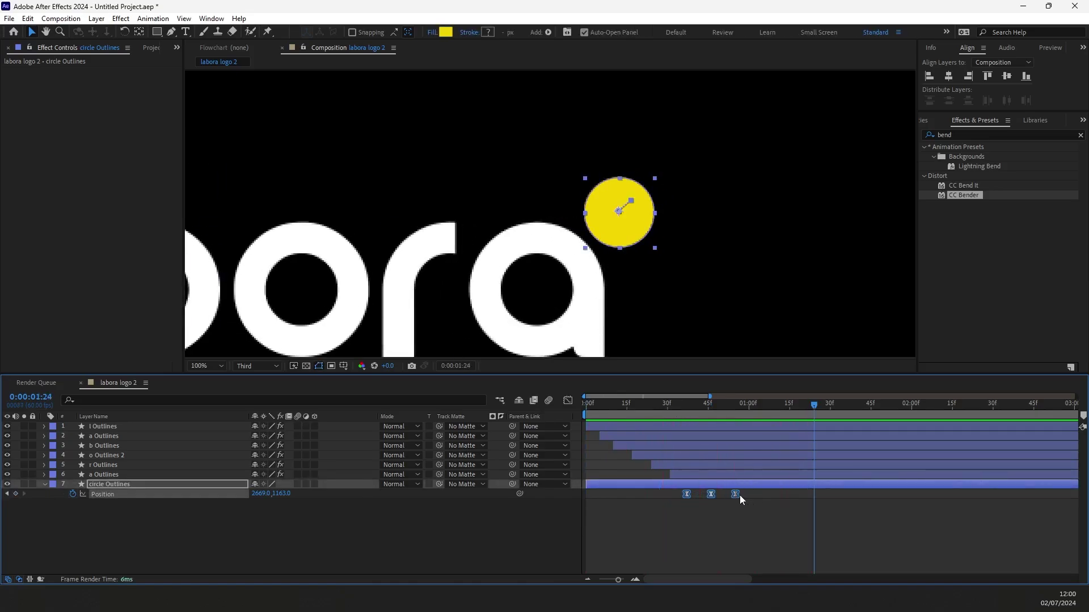
pyautogui.click(743, 494)
pyautogui.moveTo(748, 495)
pyautogui.mouseDown()
pyautogui.moveTo(663, 490)
pyautogui.moveTo(749, 493)
pyautogui.mouseUp()
# Adjust the circle's Position speed curve at its middle keyframe in the Graph Editor.
pyautogui.click(567, 400)
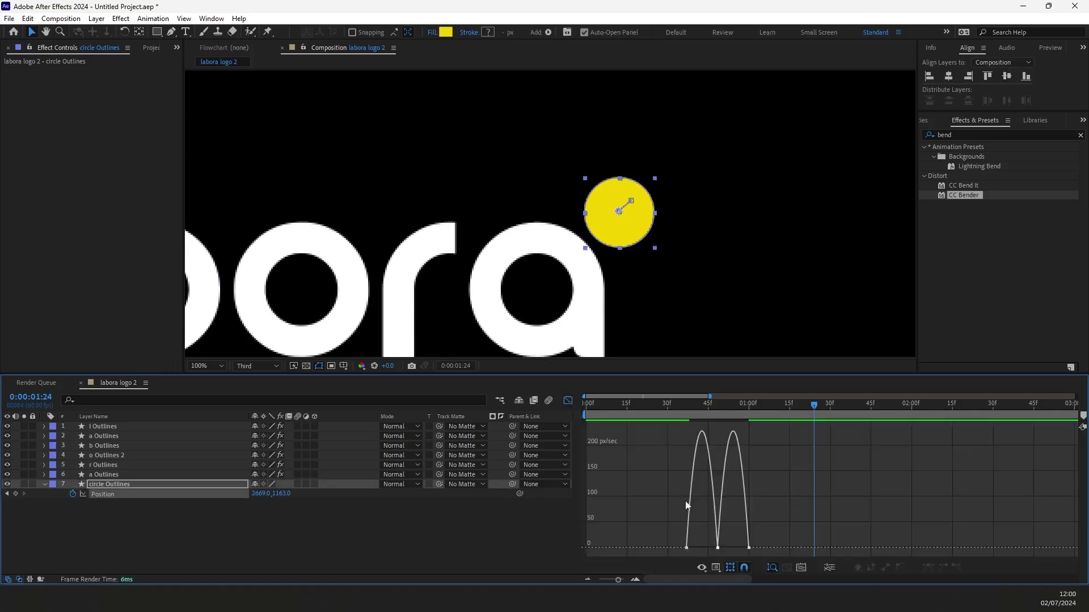
pyautogui.click(718, 548)
pyautogui.moveTo(715, 547); pyautogui.dragTo(718, 553)
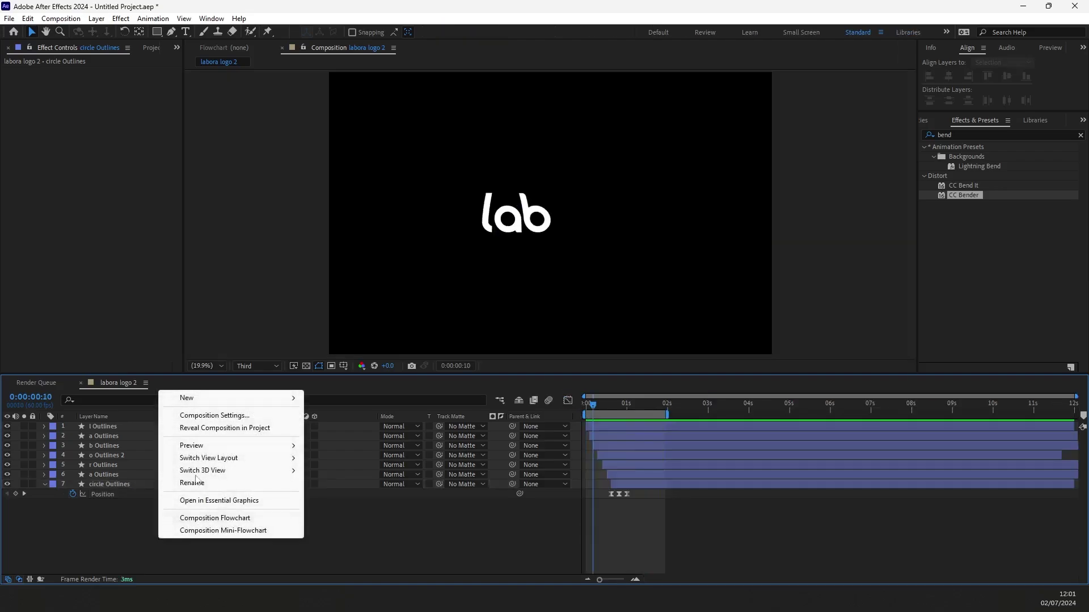
# Create a null object and parent all the letter layers and the circle layer to it.
pyautogui.moveTo(193, 397)
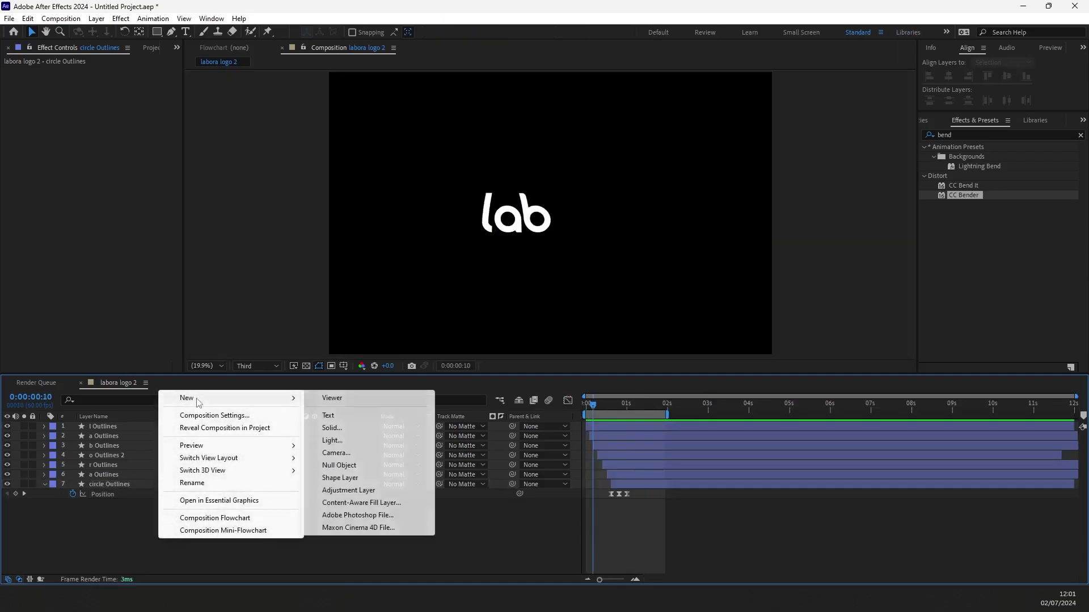
pyautogui.click(340, 465)
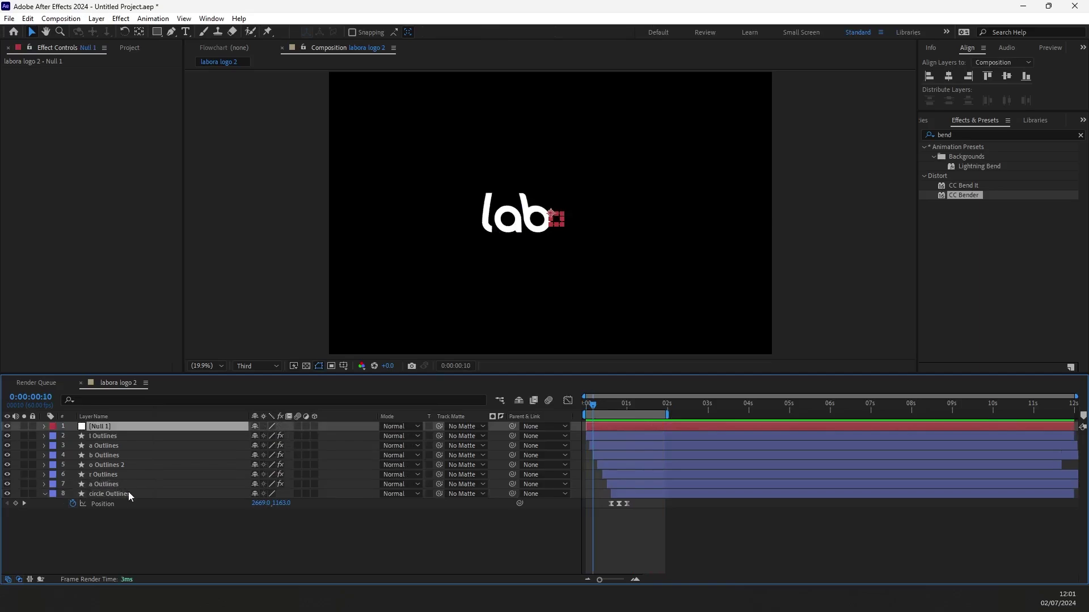
pyautogui.click(130, 496)
pyautogui.keyDown('shift'); pyautogui.click(146, 439); pyautogui.keyUp('shift')
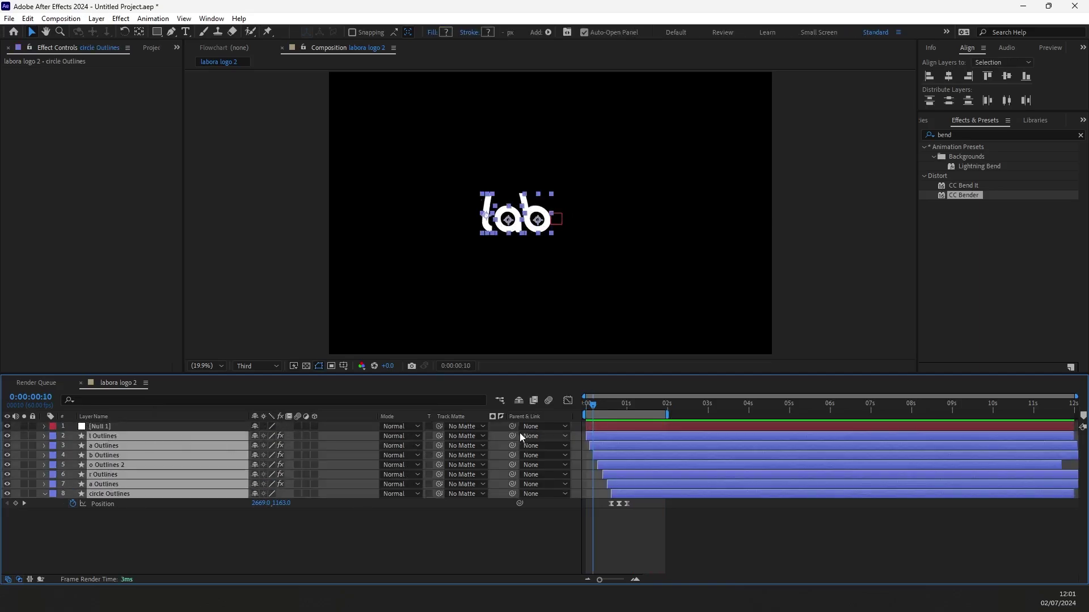
pyautogui.moveTo(512, 436); pyautogui.dragTo(108, 426)
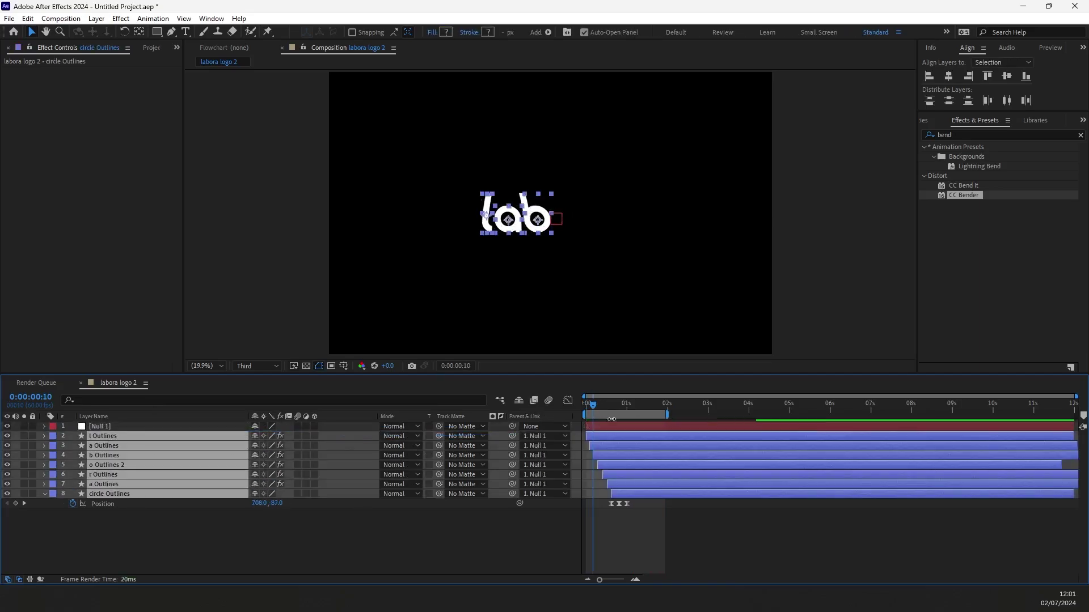
# Keyframe the null's Position at its current place near 1:20 and at about 1418, 1250 at the start of the timeline.
pyautogui.moveTo(641, 408); pyautogui.dragTo(646, 407)
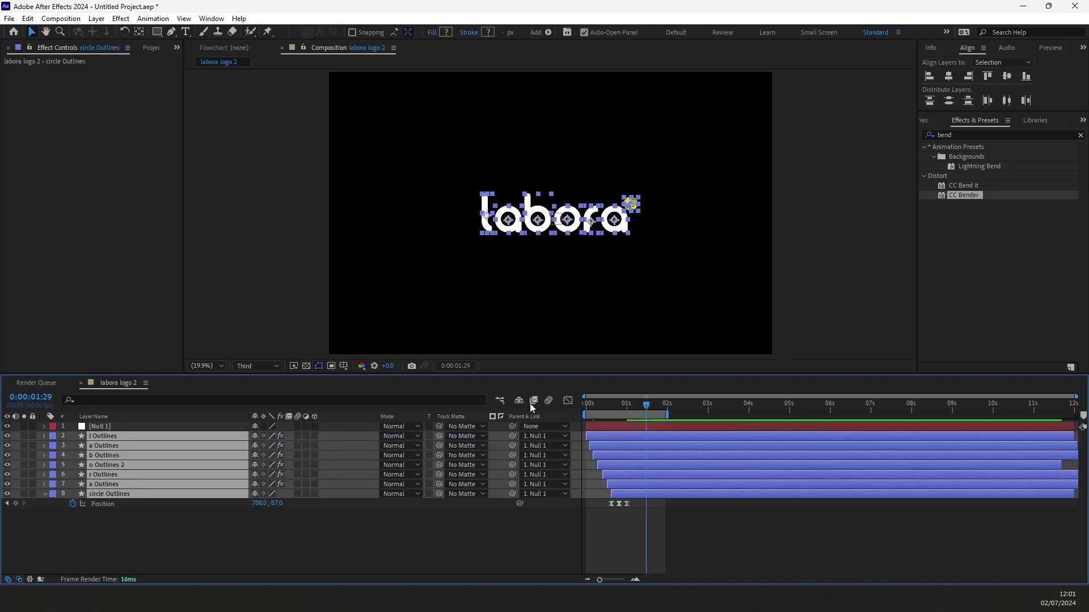
pyautogui.click(98, 427)
pyautogui.press('p')
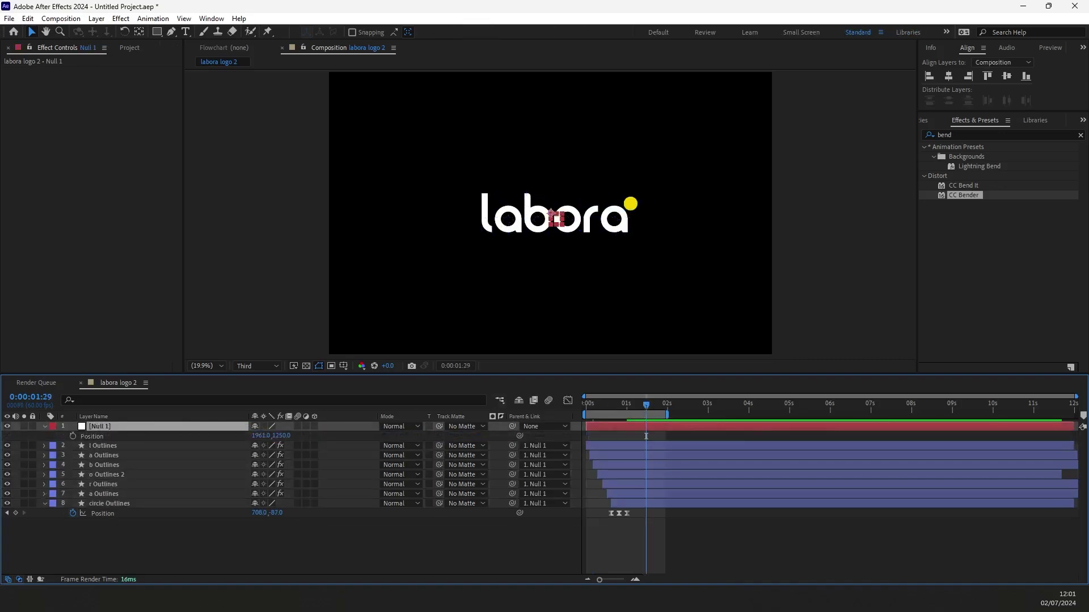
pyautogui.click(604, 409)
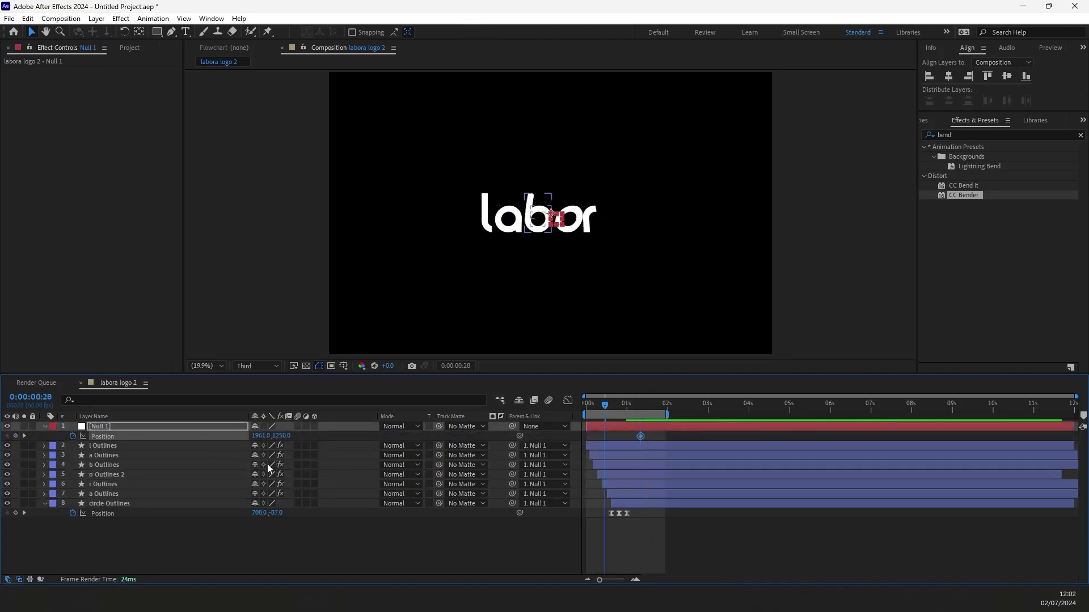
pyautogui.moveTo(256, 436); pyautogui.dragTo(208, 435)
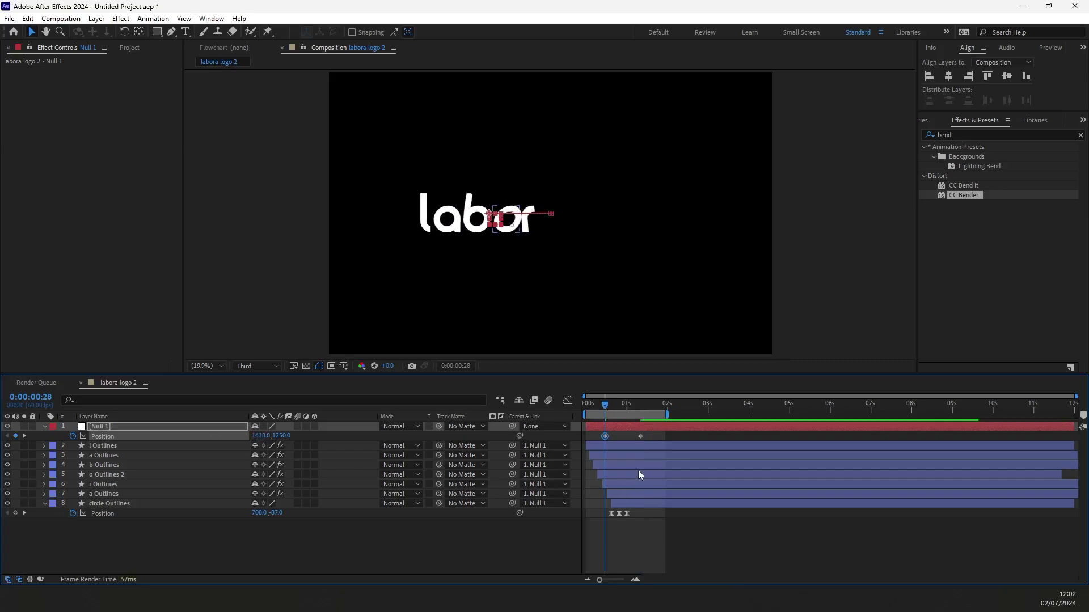
pyautogui.moveTo(605, 437); pyautogui.dragTo(587, 436)
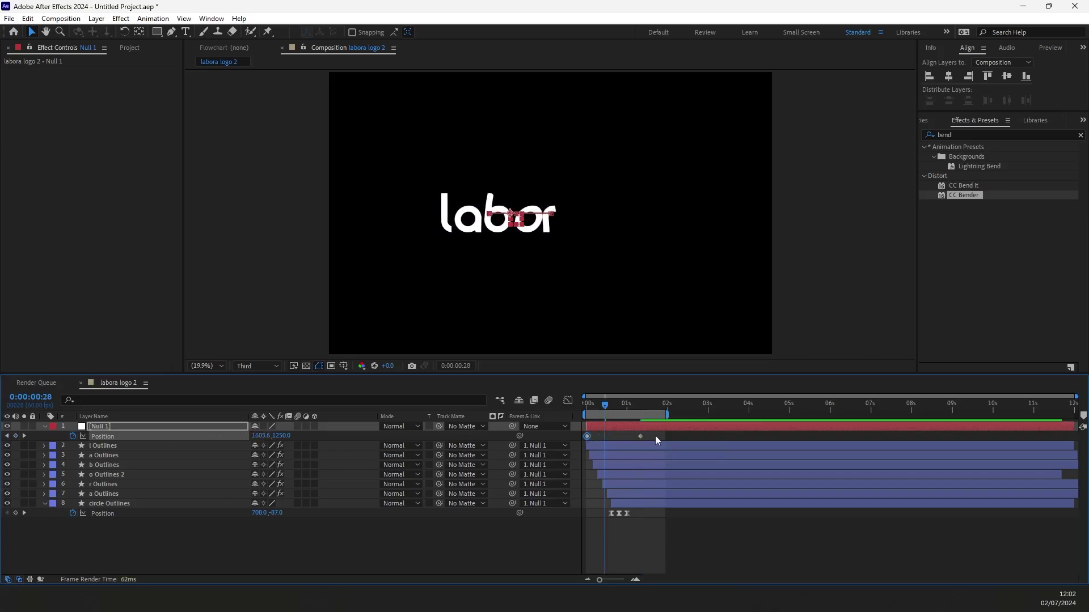
# Apply Easy Ease to the null's Position keyframes, shift the end keyframe to about 1:00, and reshape the speed graph for a fast start and slow finish.
pyautogui.click(558, 436)
pyautogui.press('F9')
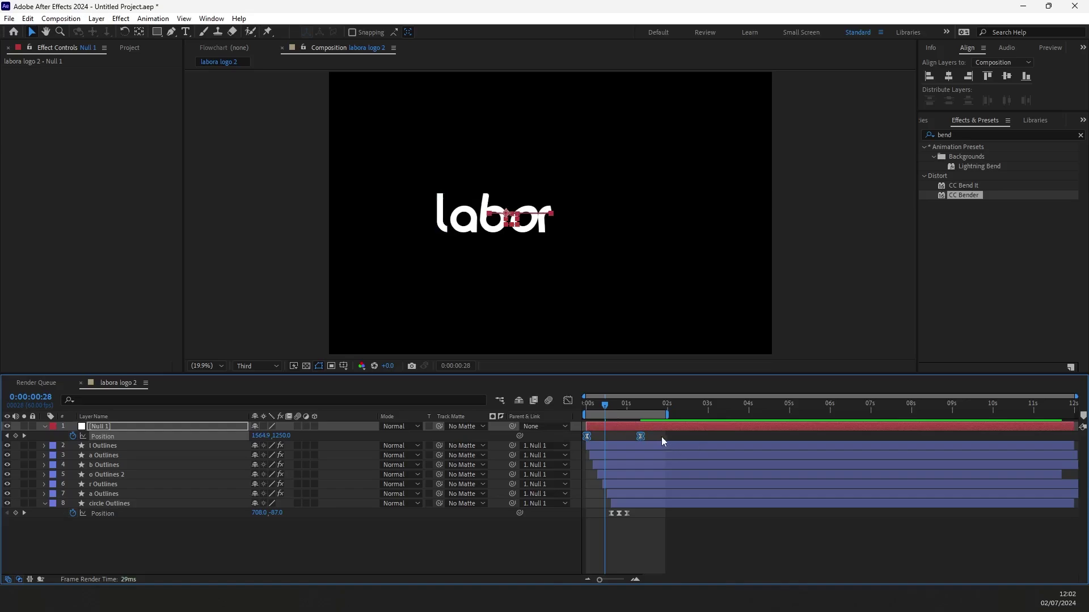
pyautogui.click(661, 438)
pyautogui.moveTo(641, 437); pyautogui.dragTo(628, 437)
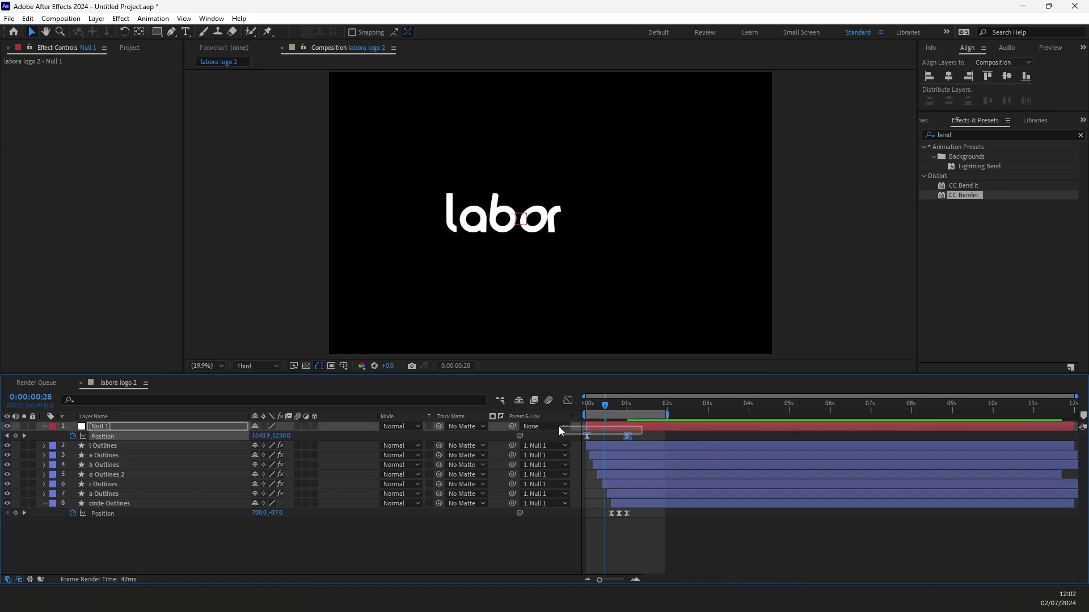
pyautogui.click(567, 402)
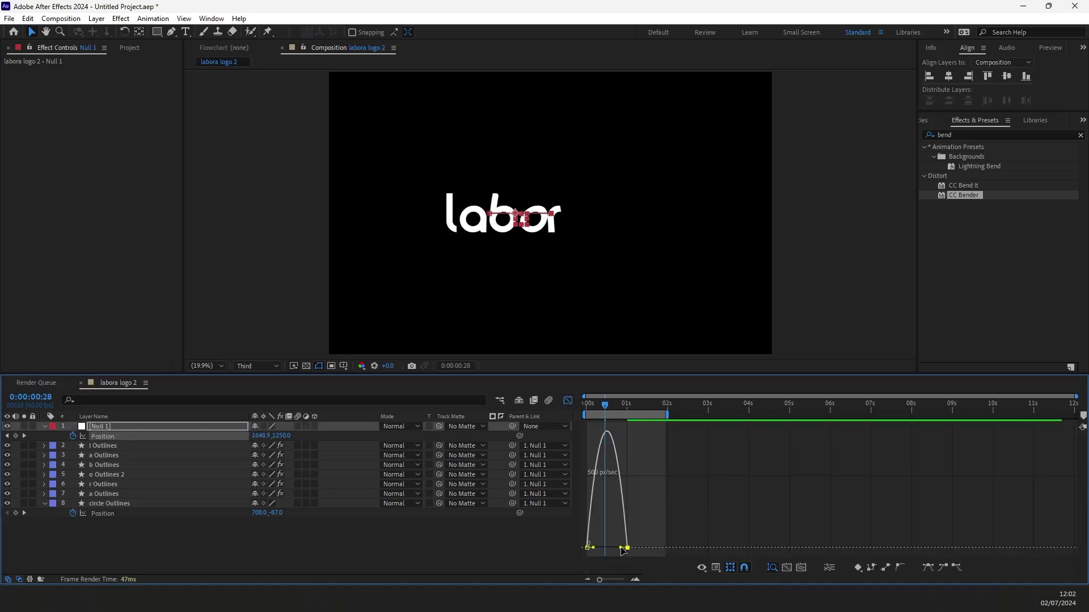
pyautogui.moveTo(622, 549); pyautogui.dragTo(593, 548)
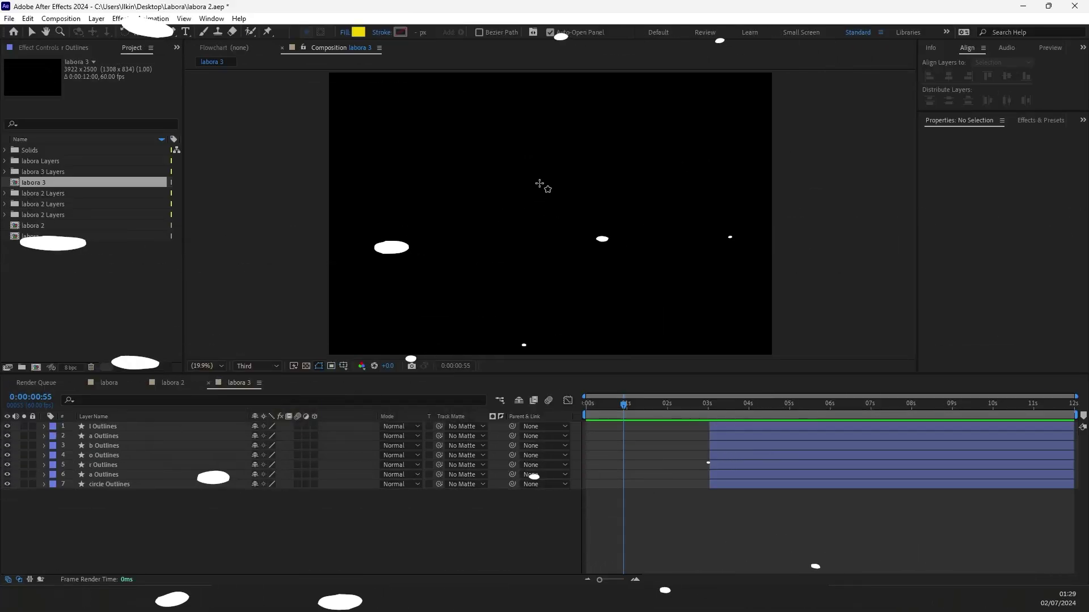
# Draw a narrow upright yellow rectangle in the labora 3 composition, about 120 by 617 px before scaling, and centre it.
pyautogui.moveTo(543, 179)
pyautogui.mouseDown()
pyautogui.moveTo(559, 250)
pyautogui.moveTo(548, 229)
pyautogui.mouseUp()
pyautogui.click(950, 76)
pyautogui.press('v')
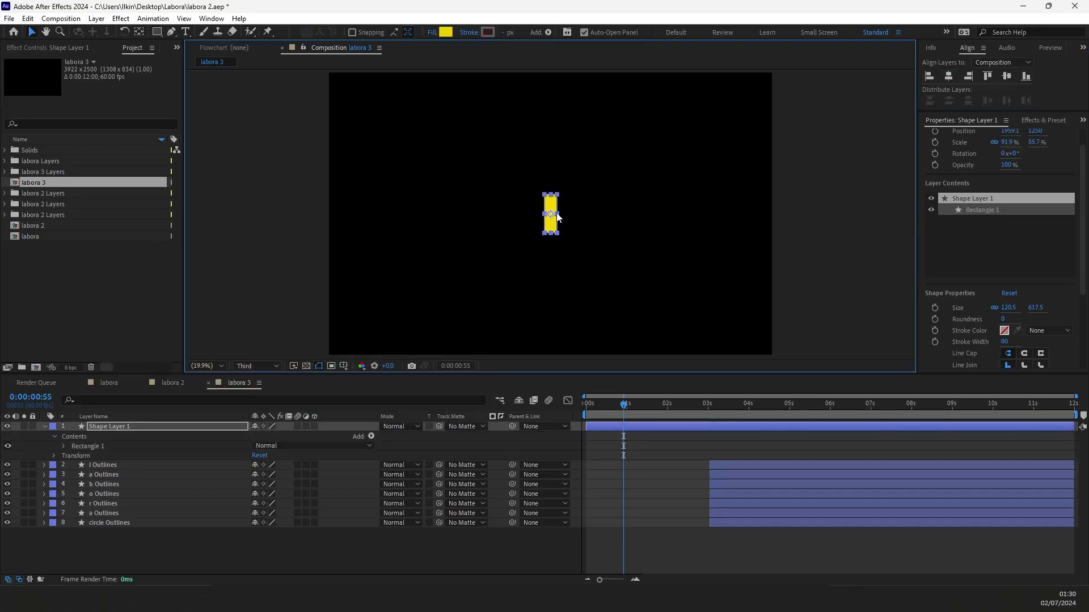
# Set a Scale keyframe of 59.6, 55.7% on the rectangle layer and place it at about frame 31.
pyautogui.click(118, 425)
pyautogui.press('s')
pyautogui.click(72, 436)
pyautogui.scroll(2, 597, 465)
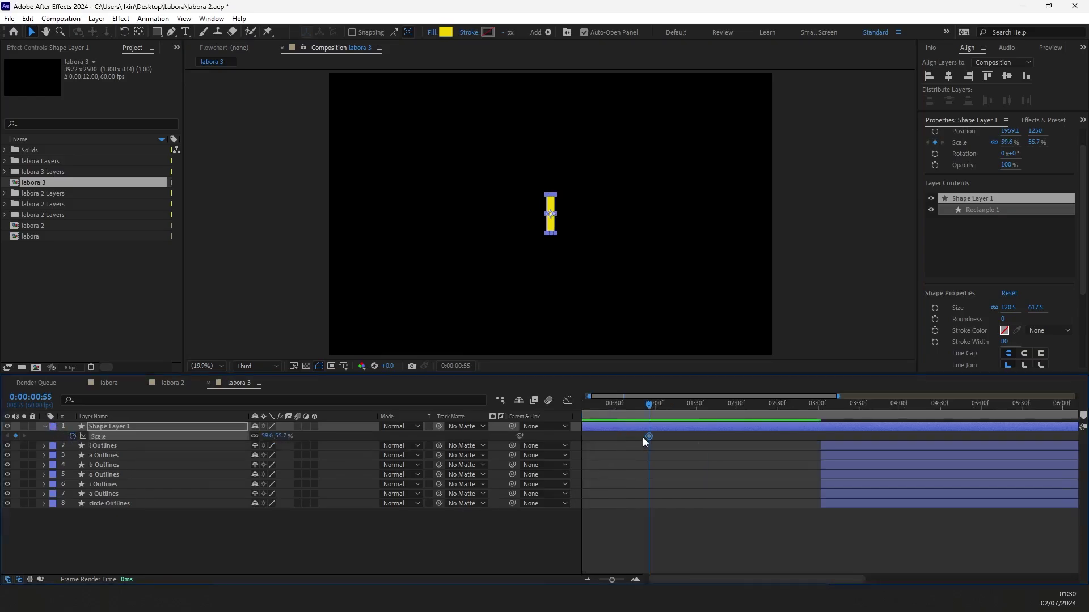
pyautogui.moveTo(648, 437); pyautogui.dragTo(573, 406)
pyautogui.moveTo(651, 435); pyautogui.dragTo(627, 435)
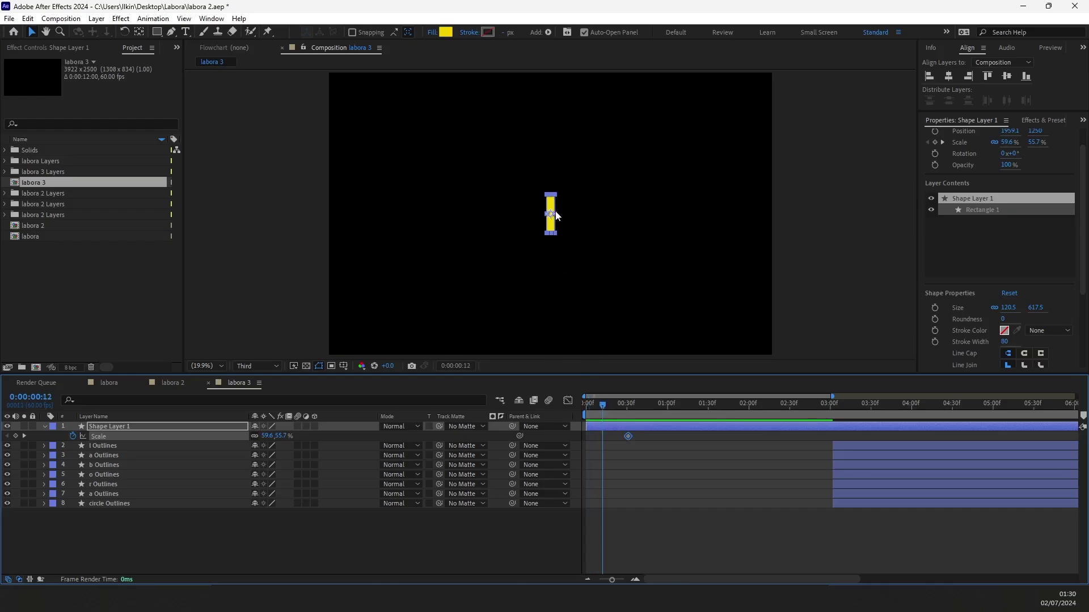
# Add the rectangle's Scale keyframes at frame 12 and the start, with 3% width at the start, and shift the last one to about frame 27.
pyautogui.moveTo(555, 216)
pyautogui.mouseDown()
pyautogui.moveTo(566, 214)
pyautogui.moveTo(547, 219)
pyautogui.mouseUp()
pyautogui.click(588, 408)
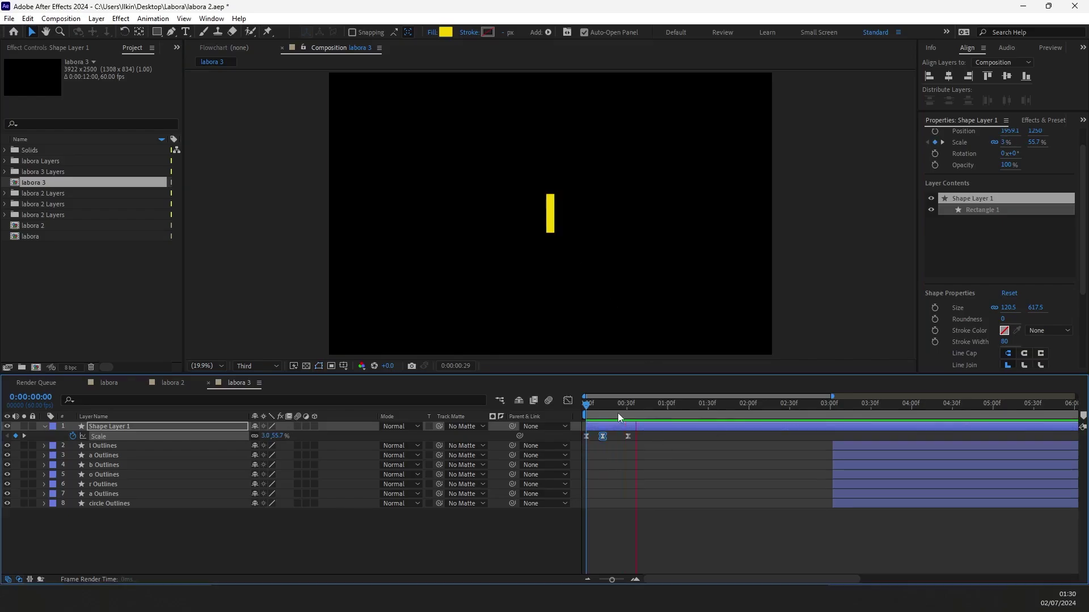
pyautogui.press('space')
pyautogui.moveTo(612, 407); pyautogui.dragTo(630, 409)
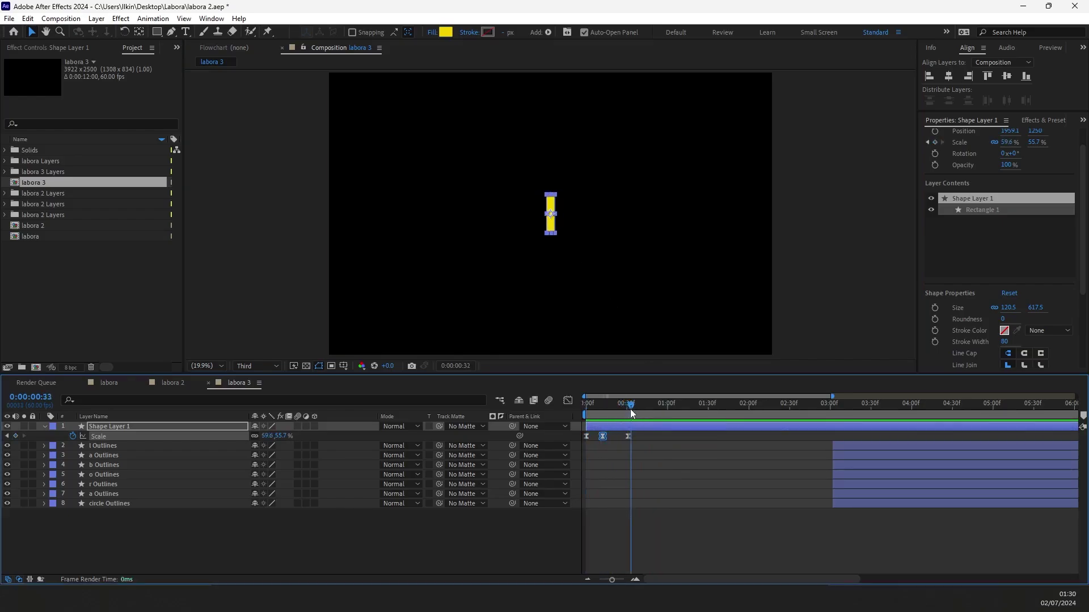
pyautogui.click(629, 436)
# Keyframe the rectangle's Position at about frame 28 with X about 1410, and at about frame 43 with X 1959.1.
pyautogui.click(160, 430)
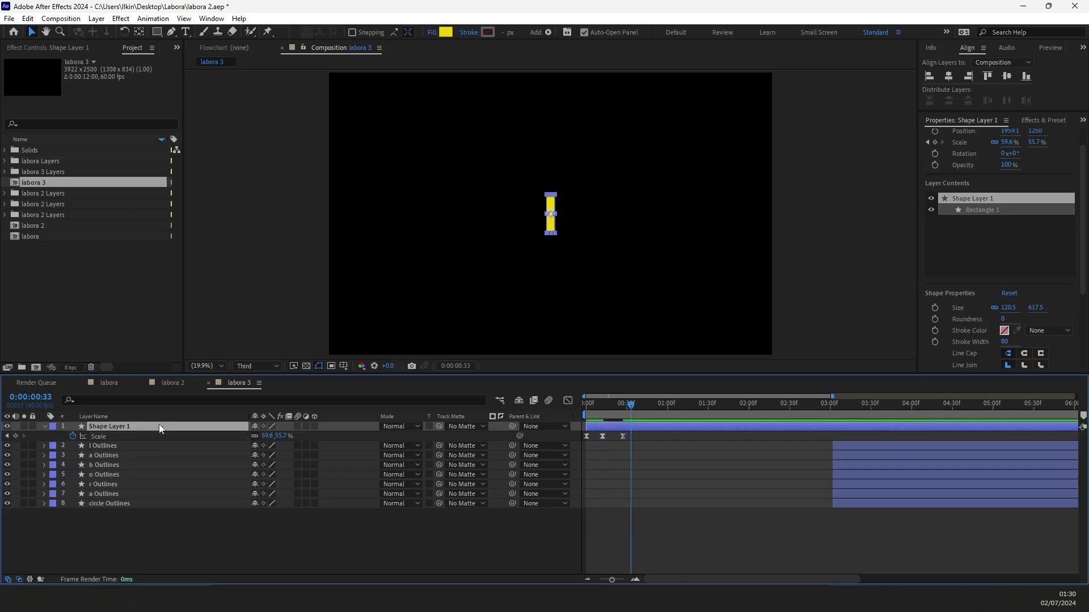
pyautogui.click(73, 436)
pyautogui.hotkey('shift', 's')
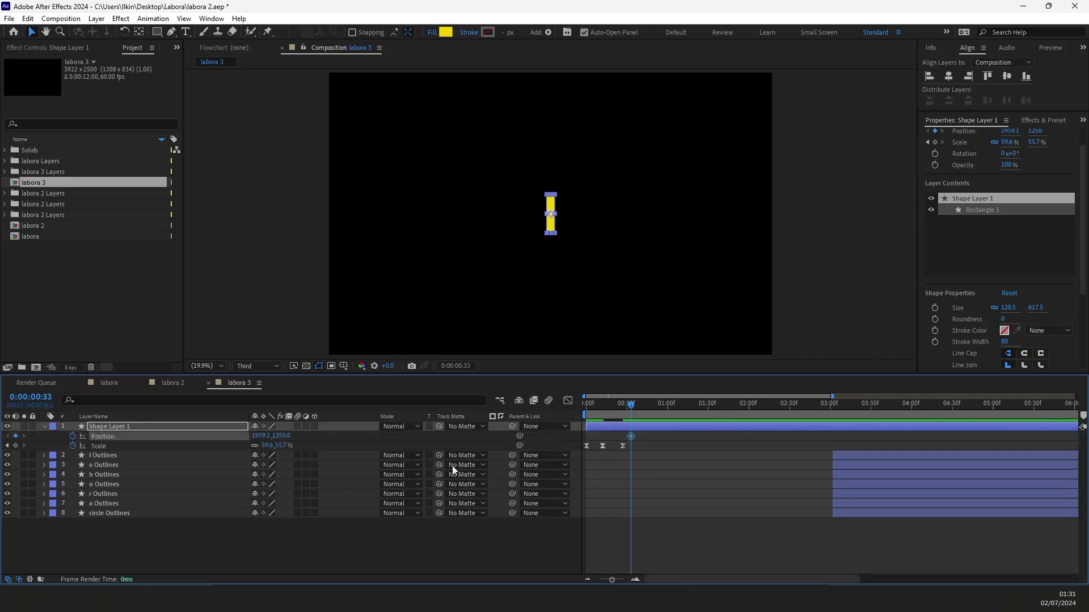
pyautogui.moveTo(628, 436); pyautogui.dragTo(624, 404)
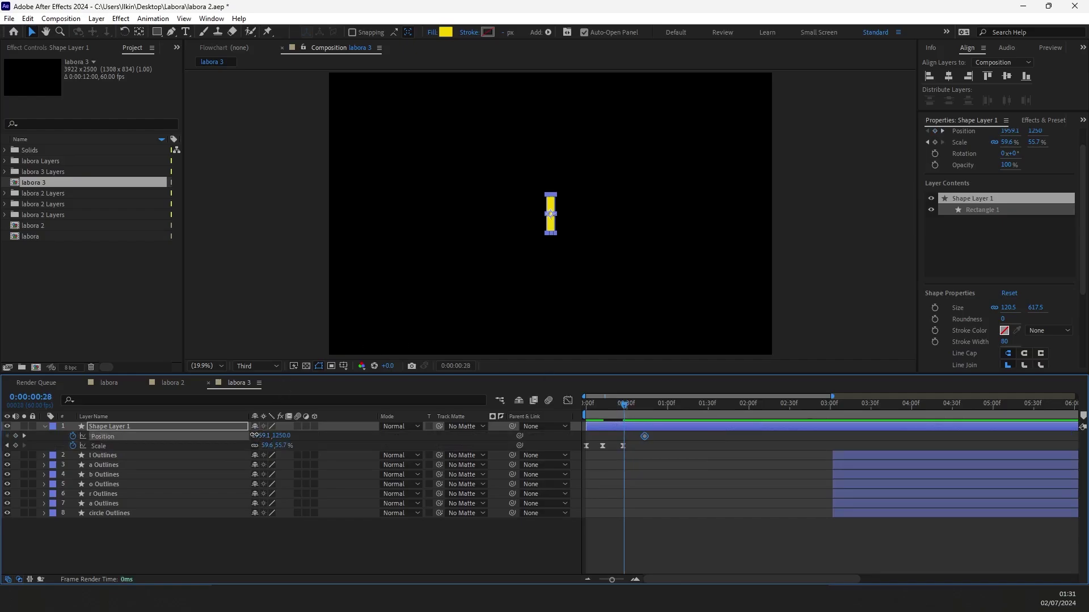
pyautogui.moveTo(254, 436); pyautogui.dragTo(32, 436)
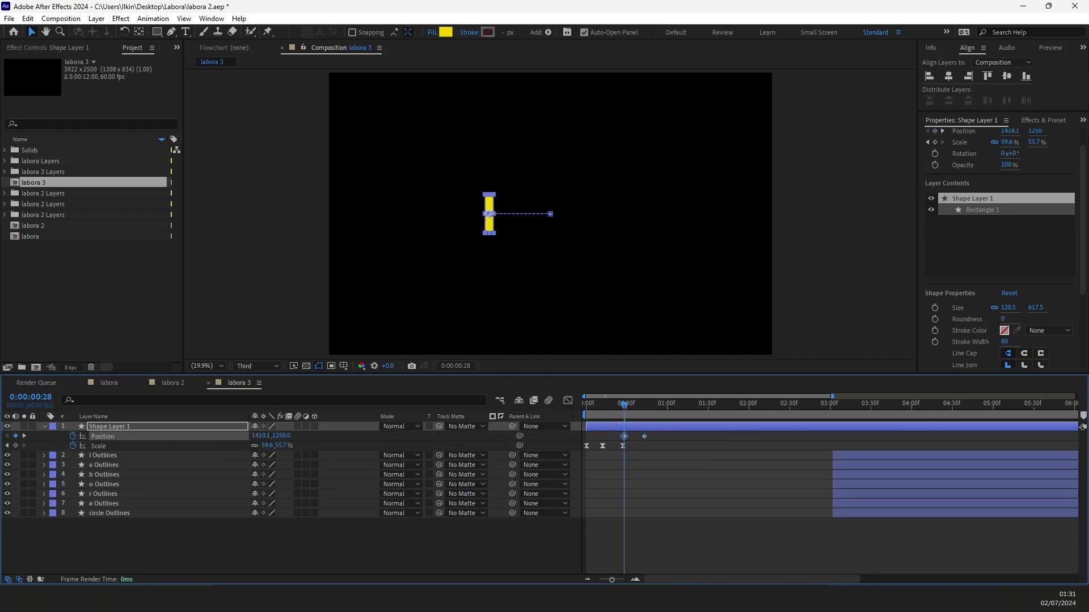
# Apply Easy Ease to both rectangle Position keyframes and reshape their speed graph for a quick start and slow finish.
pyautogui.moveTo(667, 439); pyautogui.dragTo(603, 439)
pyautogui.press('F9')
pyautogui.click(629, 440)
pyautogui.click(568, 401)
pyautogui.moveTo(637, 547); pyautogui.dragTo(606, 548)
pyautogui.click(566, 401)
# Retime the rectangle's Position keyframes to about frames 13 and 42, and preview from the start.
pyautogui.moveTo(593, 406); pyautogui.dragTo(644, 437)
pyautogui.press('space')
pyautogui.click(607, 416)
pyautogui.moveTo(599, 404); pyautogui.dragTo(580, 409)
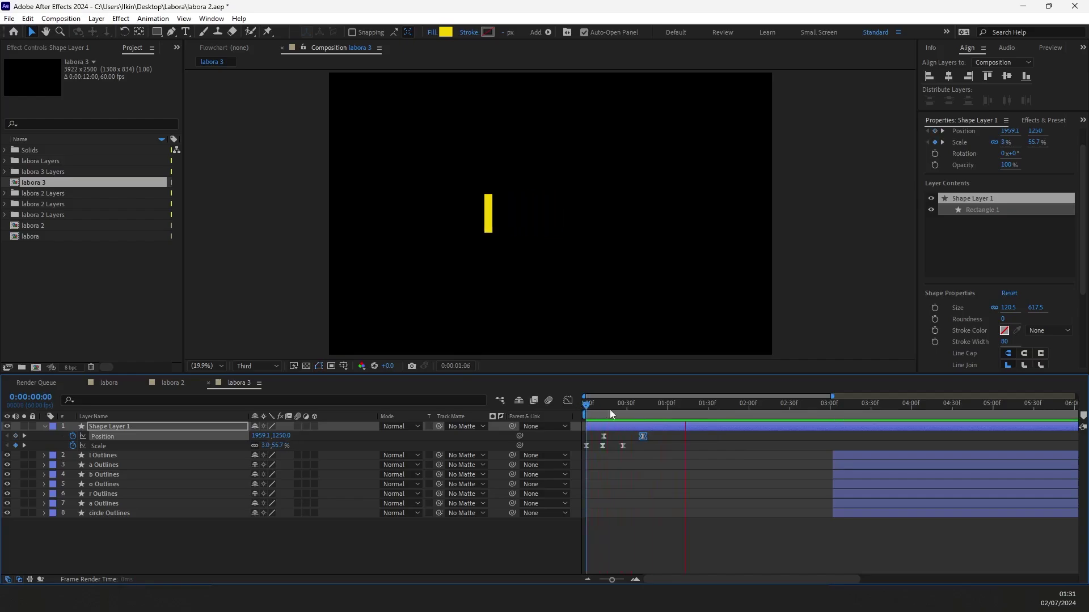
# Retime the rectangle's Position keyframes to about frames 20 and 43 and its last two Scale keyframes to about 20 and 36, and preview.
pyautogui.press('space')
pyautogui.moveTo(643, 436); pyautogui.dragTo(633, 436)
pyautogui.moveTo(604, 436)
pyautogui.mouseDown()
pyautogui.moveTo(621, 436)
pyautogui.moveTo(615, 447)
pyautogui.mouseUp()
pyautogui.press('space')
pyautogui.press('space')
pyautogui.press('space')
pyautogui.press('space')
pyautogui.press('space')
pyautogui.press('space')
# Start the l Outlines layer at about frame 43, where the rectangle finishes sliding.
pyautogui.moveTo(602, 405); pyautogui.dragTo(580, 406)
pyautogui.moveTo(583, 432); pyautogui.dragTo(644, 436)
pyautogui.press('space')
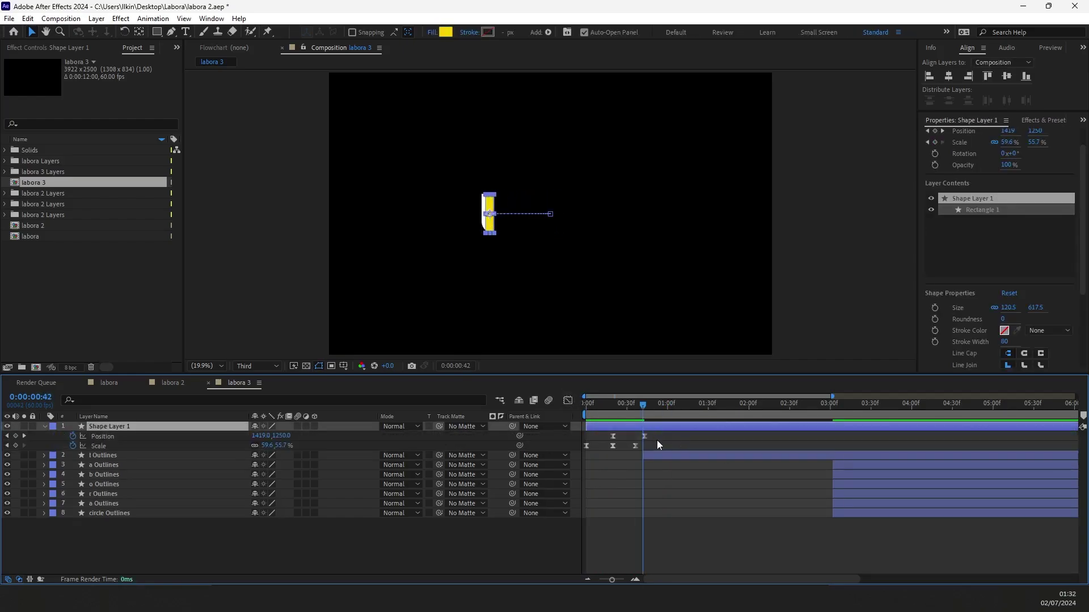
pyautogui.click(650, 455)
pyautogui.click(645, 409)
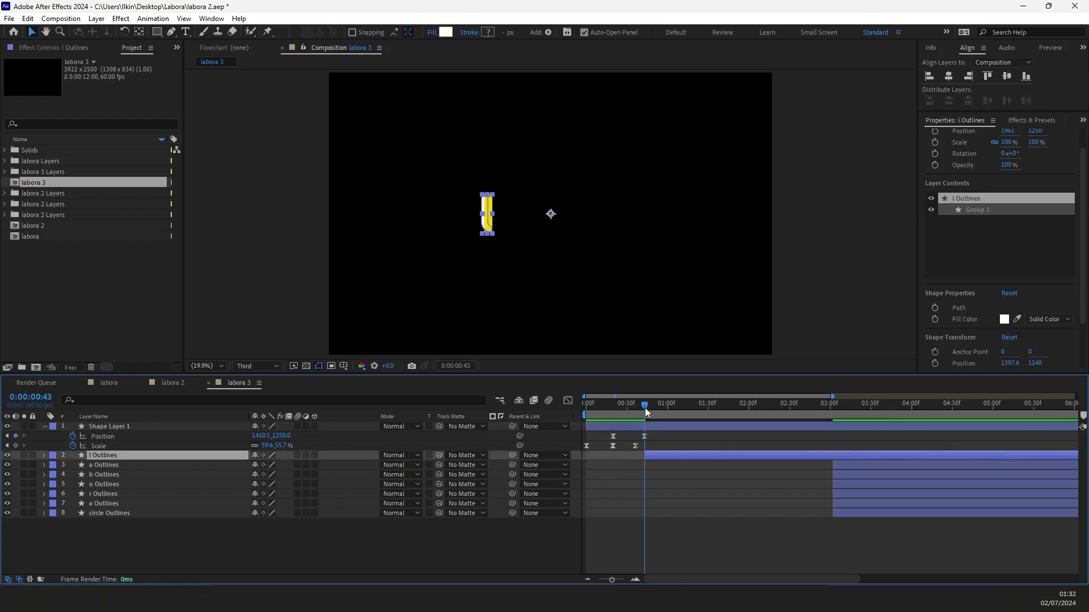
# Align the rectangle with the l's stem around frame 44, with Position 1381.1, 1247 and 48.7% width.
pyautogui.click(644, 436)
pyautogui.scroll(2, 475, 206)
pyautogui.scroll(3, 476, 208)
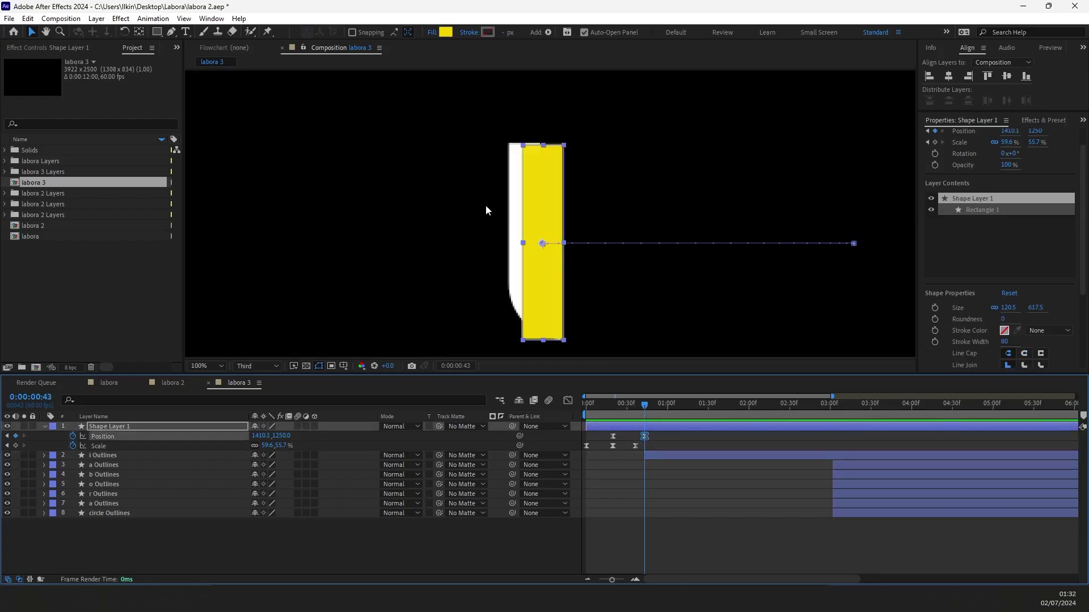
pyautogui.moveTo(545, 230); pyautogui.dragTo(509, 243)
pyautogui.moveTo(629, 408)
pyautogui.mouseDown()
pyautogui.moveTo(617, 409)
pyautogui.moveTo(665, 410)
pyautogui.moveTo(645, 408)
pyautogui.mouseUp()
# Move the l's anchor point to the letter's centre and animate its Scale from about 4.5% width at frame 44 to 100% at about 1:08.
pyautogui.click(661, 458)
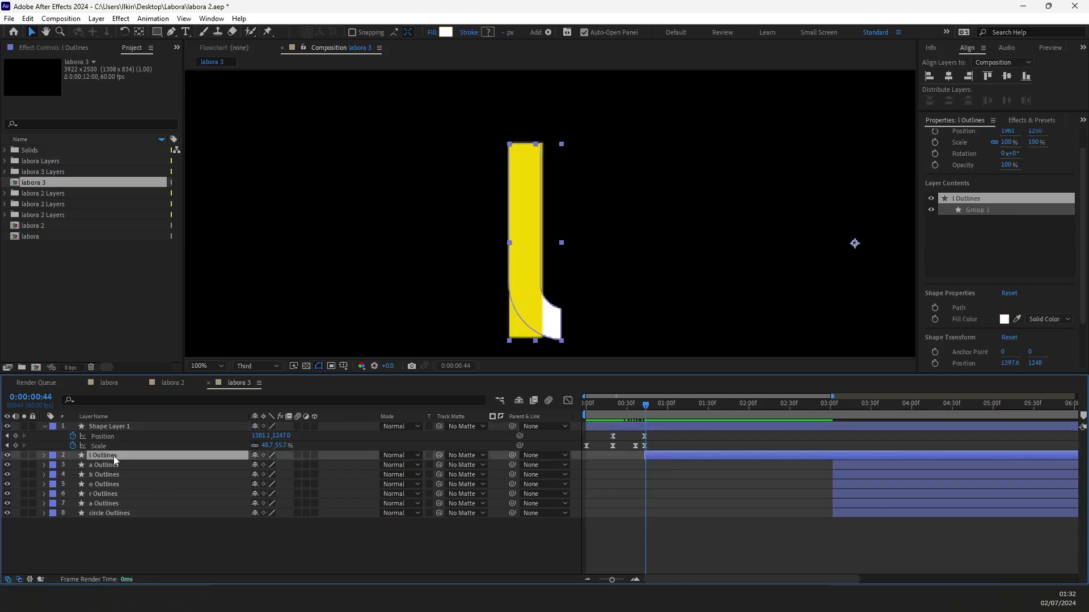
pyautogui.moveTo(550, 250); pyautogui.dragTo(532, 243)
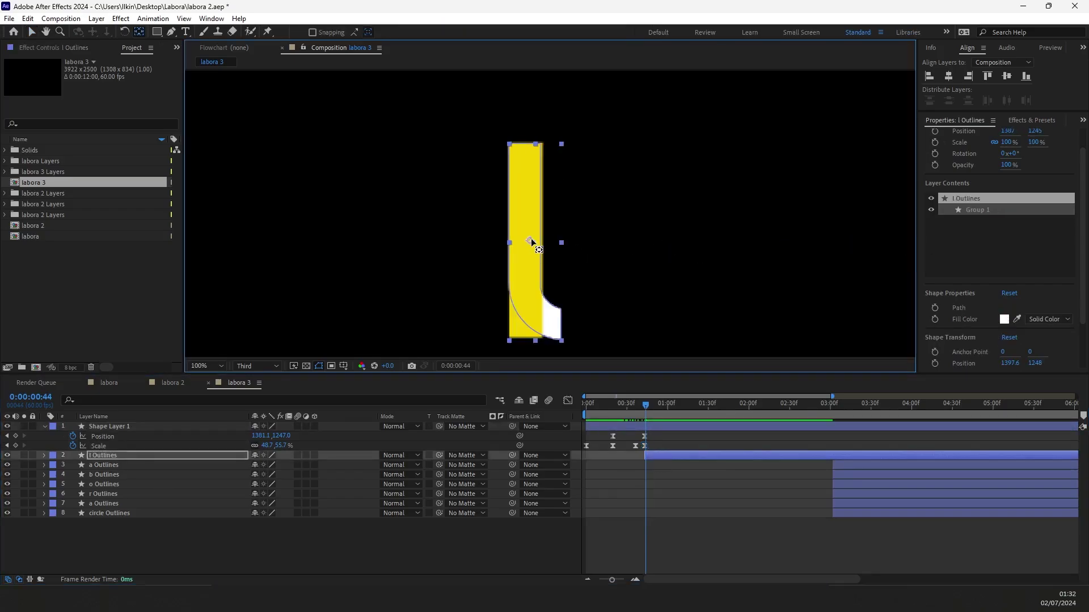
pyautogui.click(120, 461)
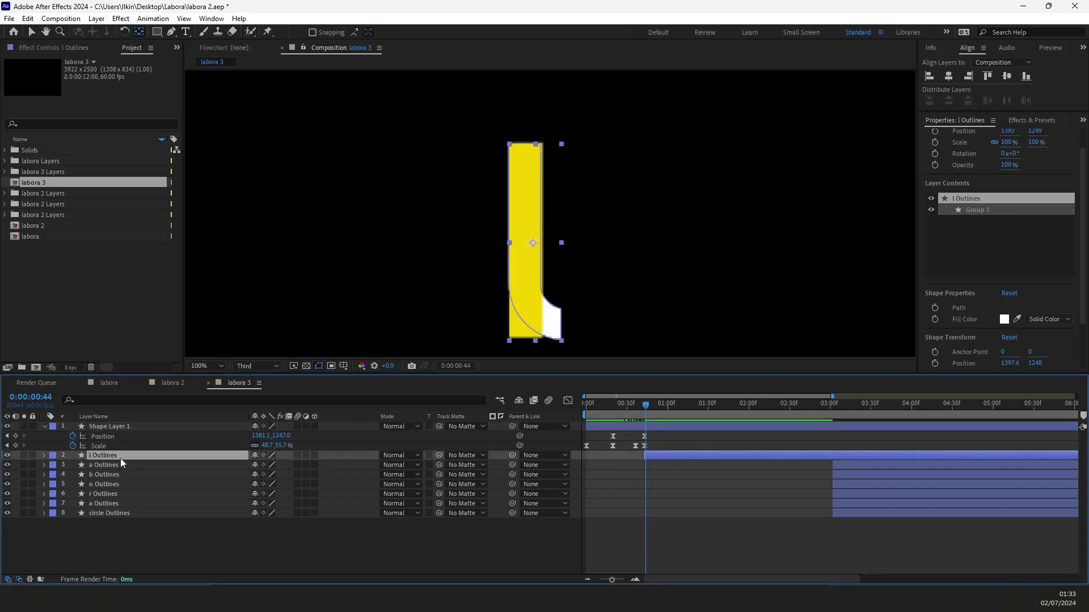
pyautogui.press('s')
pyautogui.click(73, 465)
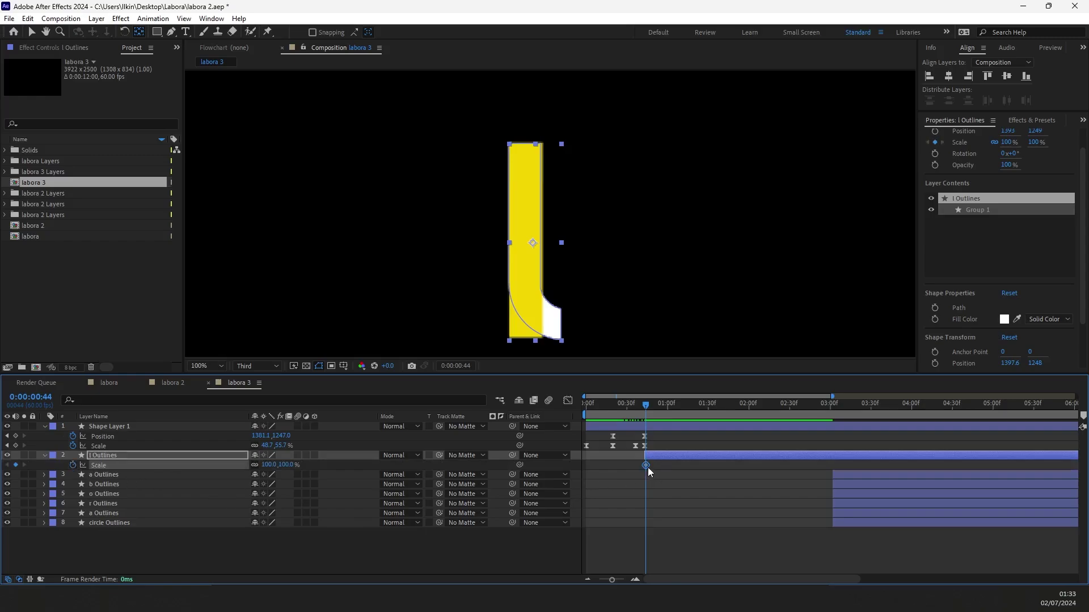
pyautogui.moveTo(562, 246); pyautogui.dragTo(533, 248)
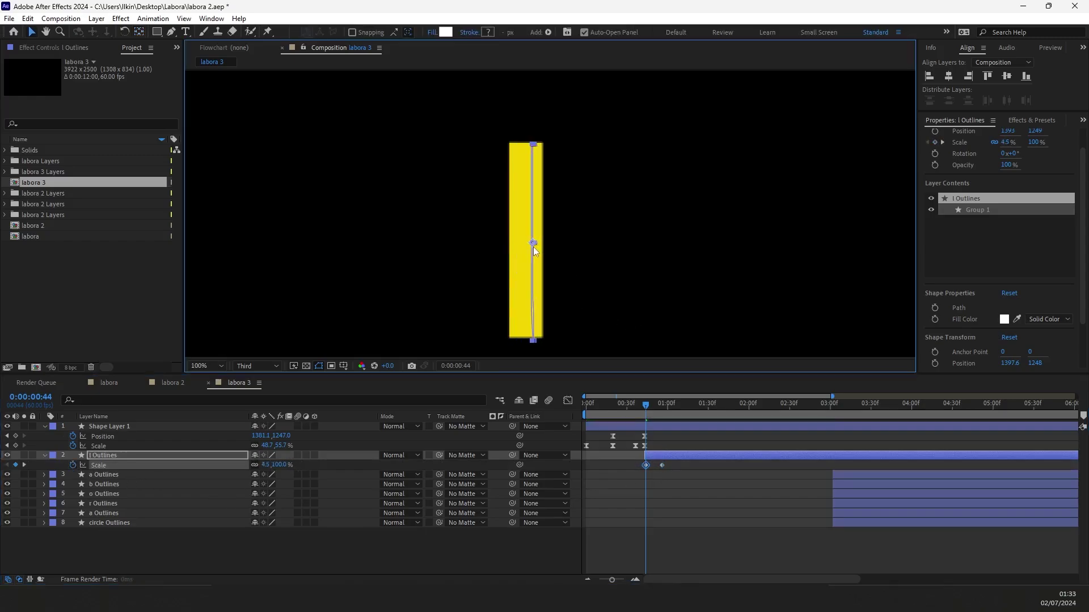
pyautogui.click(672, 468)
pyautogui.moveTo(678, 465)
pyautogui.mouseDown()
pyautogui.moveTo(625, 465)
pyautogui.moveTo(678, 466)
pyautogui.mouseUp()
# Move the l's anchor point to its left edge and place three Scale keyframes at about frames 34, 42 and 50.
pyautogui.click(660, 416)
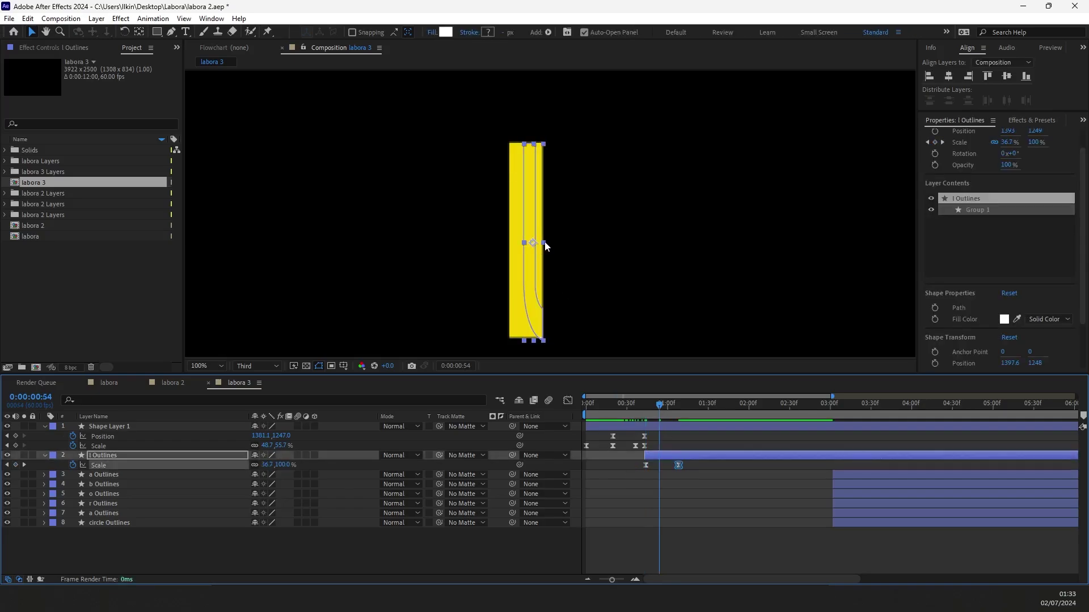
pyautogui.moveTo(545, 245); pyautogui.dragTo(501, 244)
pyautogui.press('y')
pyautogui.moveTo(681, 465); pyautogui.dragTo(640, 464)
pyautogui.click(638, 404)
pyautogui.moveTo(639, 404); pyautogui.dragTo(679, 404)
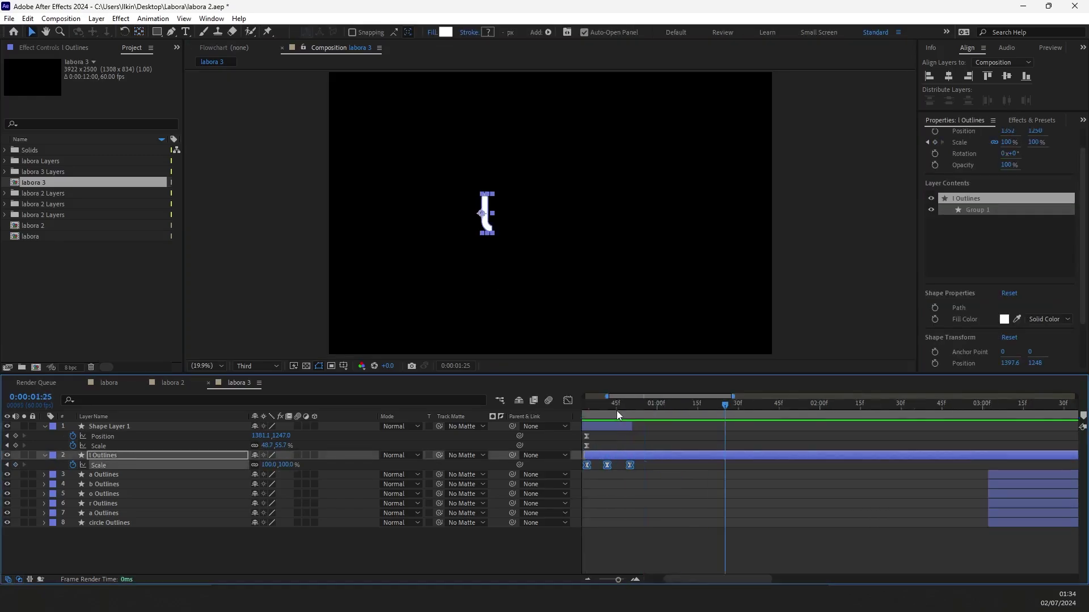
# Preview the l's reveal and compress the spacing between its Scale keyframes.
pyautogui.click(596, 426)
pyautogui.hscroll(-2, 596, 426)
pyautogui.press('space')
pyautogui.moveTo(670, 460); pyautogui.dragTo(728, 470)
pyautogui.keyDown('alt'); pyautogui.moveTo(722, 465); pyautogui.dragTo(708, 466); pyautogui.keyUp('alt')
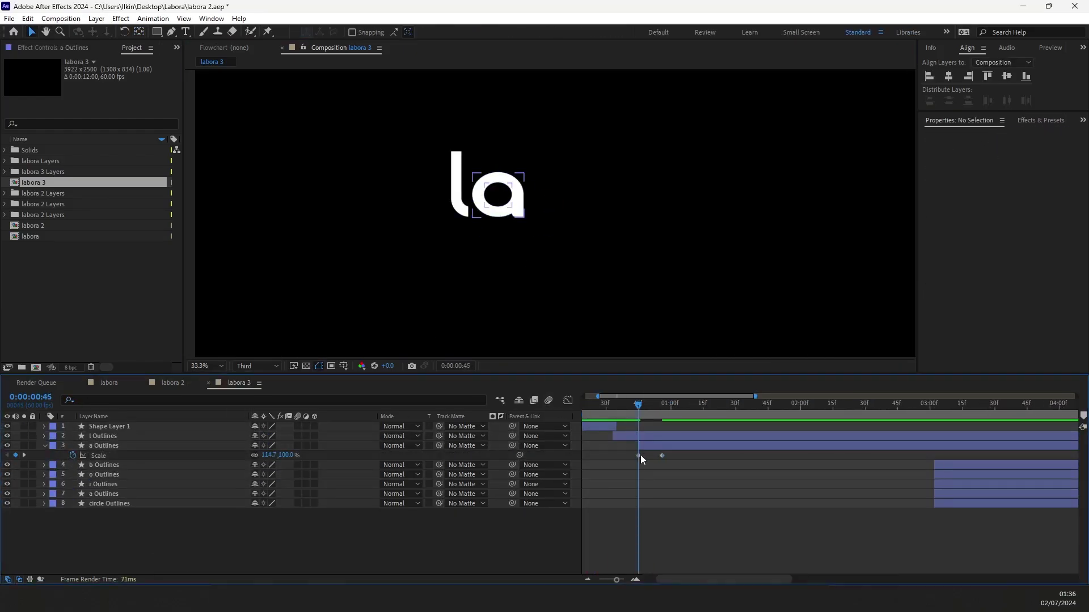
# Go to about frame 54 between the first a's Scale keyframes, and select the r Outlines layer.
pyautogui.click(656, 405)
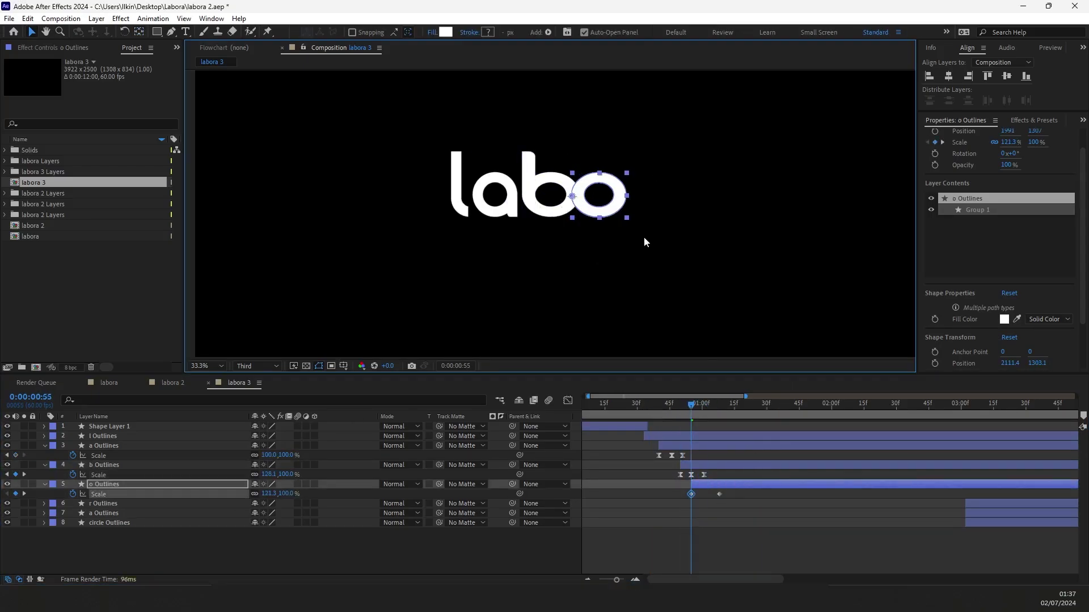
pyautogui.click(767, 506)
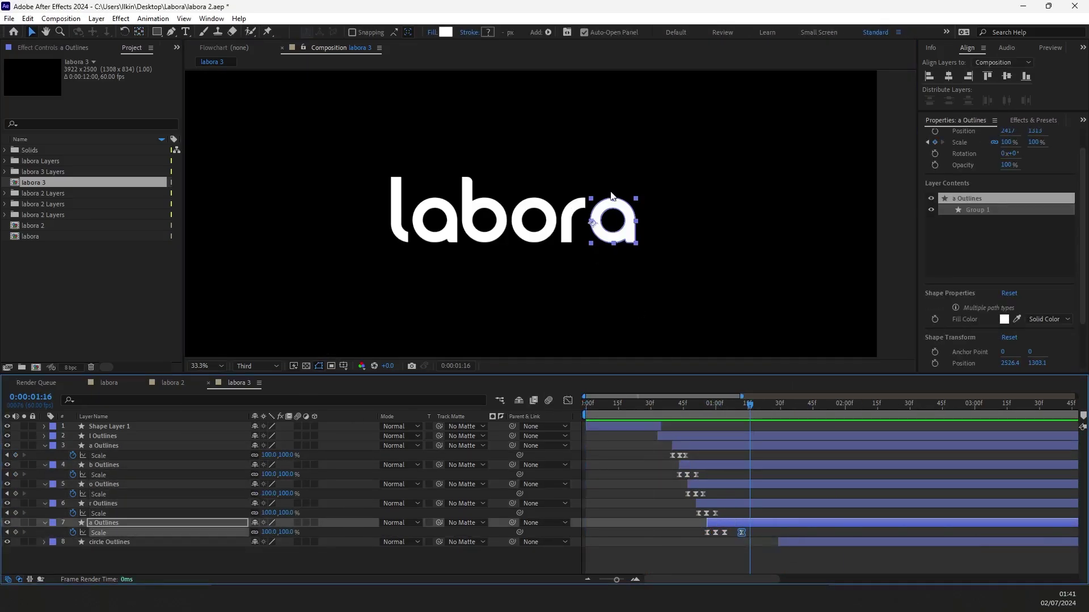
# Keyframe the last a squashed to 65% height with Position Y 1361 at 1:16, and copy its unsquashed Position and Scale keyframes to about 1:21.
pyautogui.moveTo(611, 196); pyautogui.dragTo(617, 250)
pyautogui.hotkey('alt', 'shift', 'p')
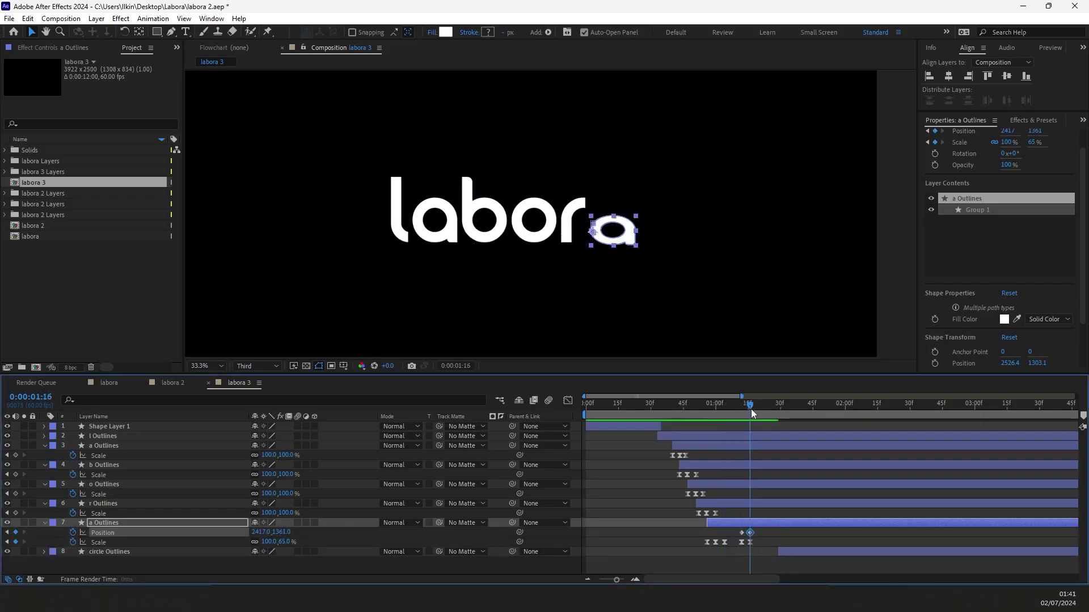
pyautogui.click(741, 532)
pyautogui.hotkey('ctrl', 'c')
pyautogui.hotkey('ctrl', 'v')
pyautogui.click(742, 542)
pyautogui.moveTo(768, 532); pyautogui.dragTo(730, 534)
pyautogui.hotkey('ctrl', 'c')
pyautogui.hotkey('ctrl', 'v')
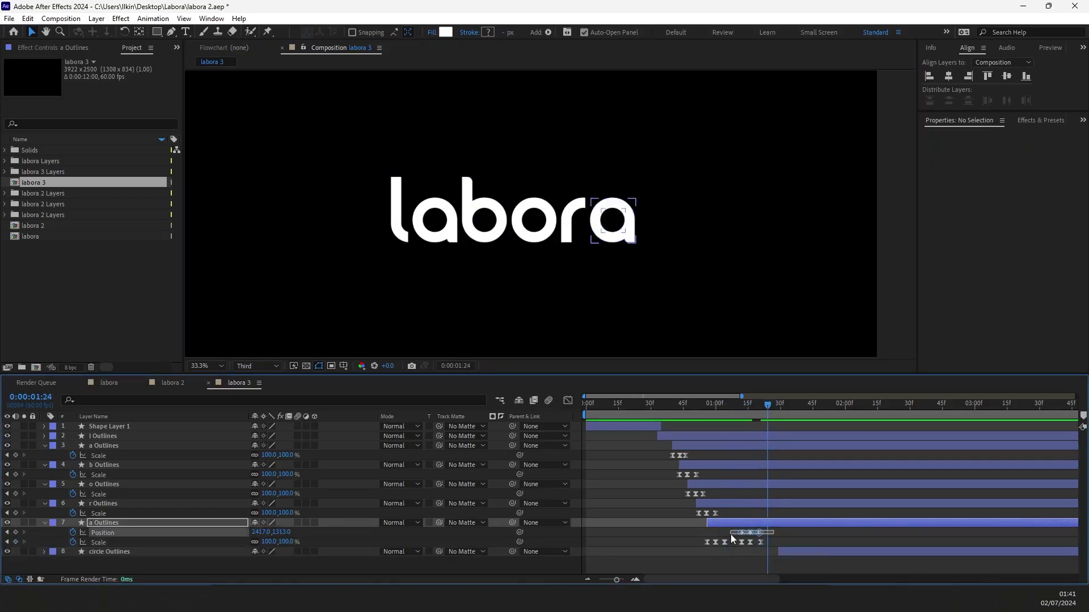
# Apply Easy Ease to the last a's Position keyframes and retime its squash keyframes to about 1:12, 1:20 and 1:27.
pyautogui.press('F9')
pyautogui.click(746, 405)
pyautogui.moveTo(747, 404); pyautogui.dragTo(705, 406)
pyautogui.press('space')
pyautogui.press('space')
pyautogui.moveTo(736, 529); pyautogui.dragTo(775, 542)
pyautogui.click(774, 542)
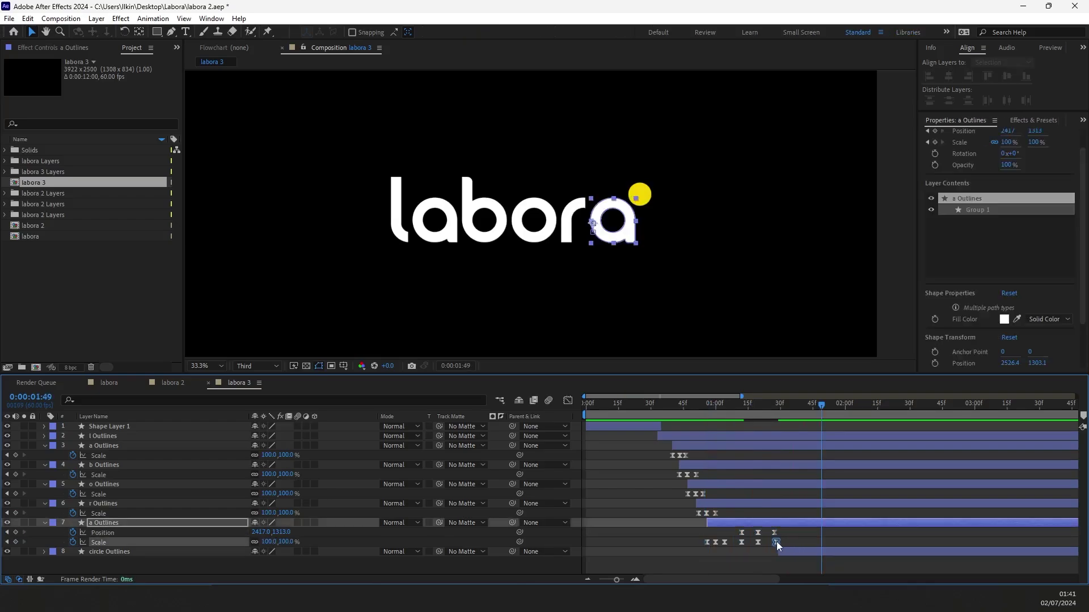
# Start the circle Outlines layer at 1:20 and collapse the keyframed properties of all layers.
pyautogui.moveTo(821, 420); pyautogui.dragTo(757, 420)
pyautogui.moveTo(778, 552); pyautogui.dragTo(757, 552)
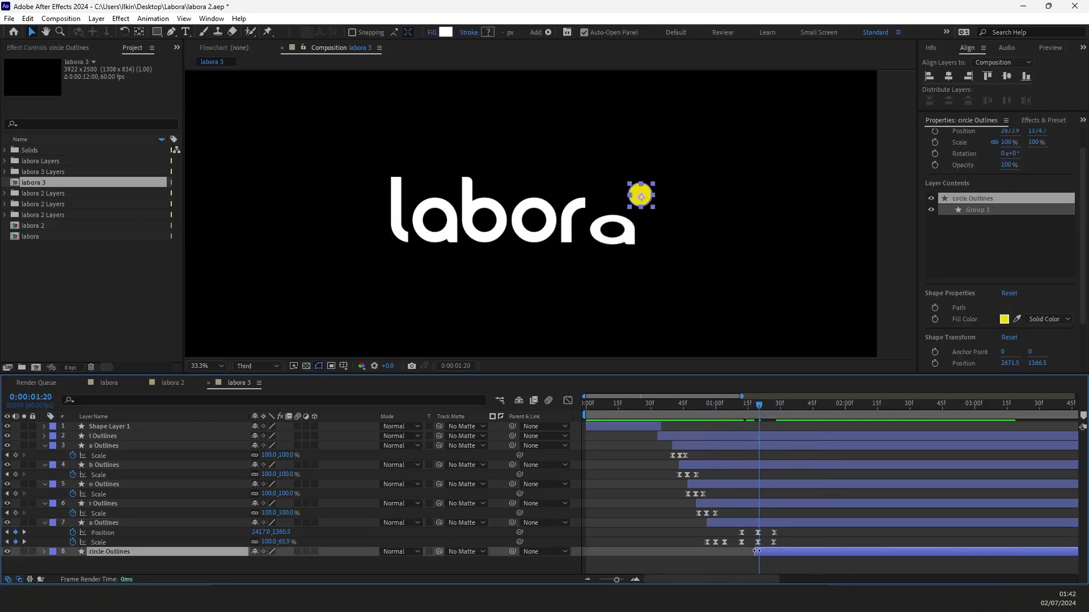
pyautogui.hotkey('ctrl', 'a')
pyautogui.press('u')
pyautogui.click(121, 516)
# Draw an unfilled Pen path from the top of the last a, arcing high up and down to the yellow circle.
pyautogui.press('g')
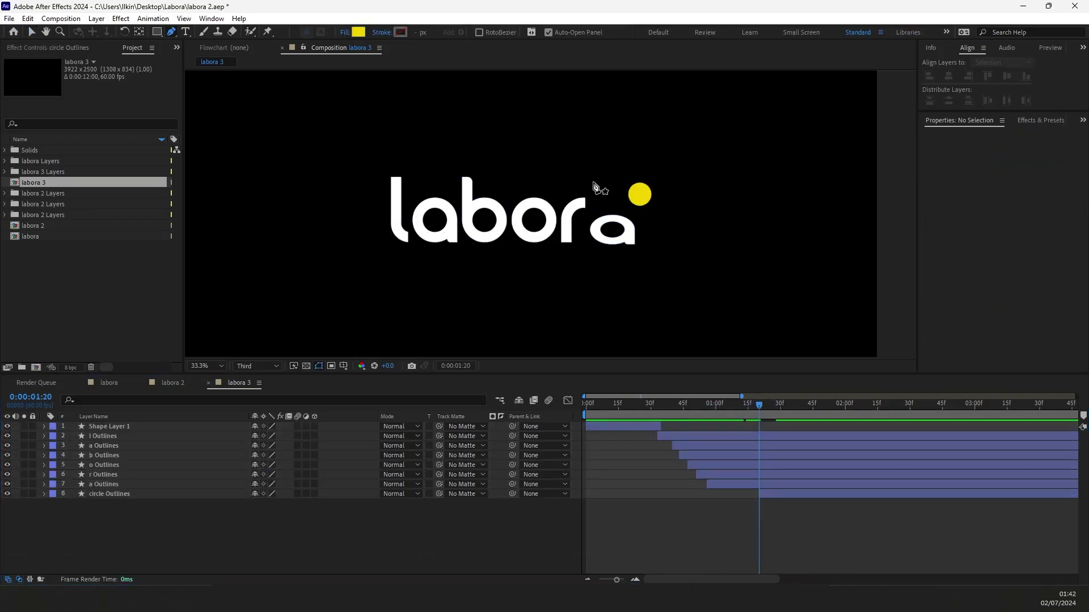
pyautogui.click(208, 366)
pyautogui.click(214, 380)
pyautogui.click(613, 210)
pyautogui.click(344, 32)
pyautogui.click(483, 155)
pyautogui.press('Return')
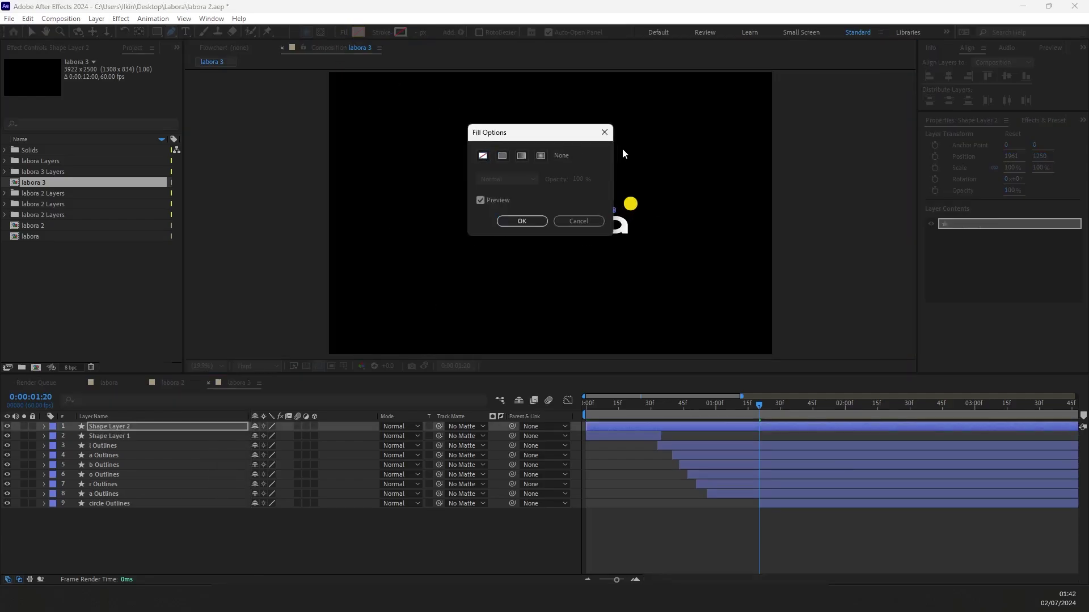
pyautogui.moveTo(634, 129); pyautogui.dragTo(665, 257)
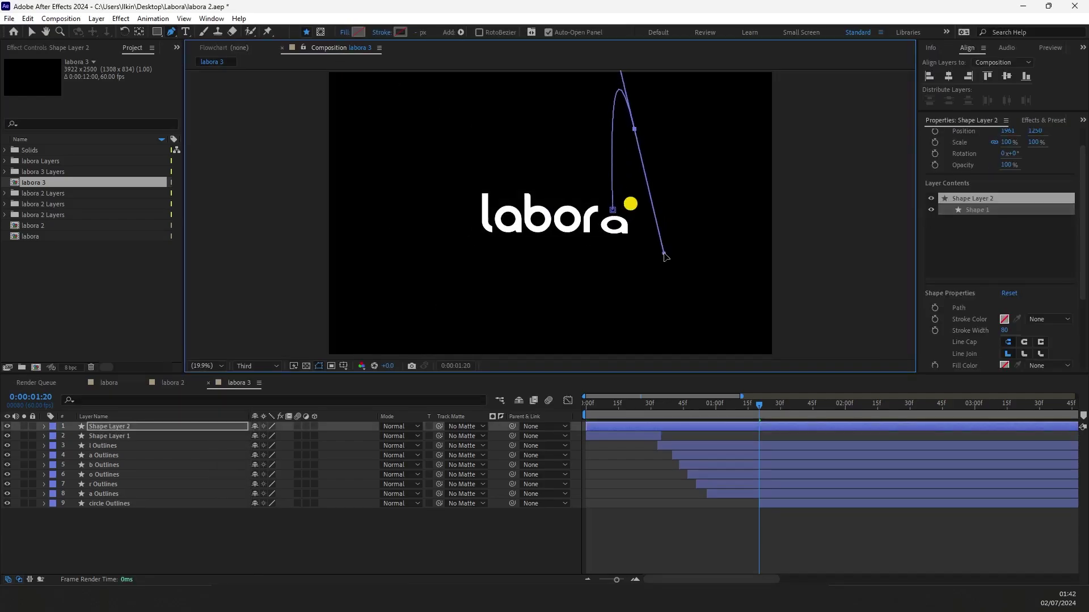
pyautogui.moveTo(638, 198); pyautogui.dragTo(634, 208)
# Copy the arc's Path from Shape Layer 2 into the circle Outlines' Position at 1:20 as a motion path, and hide Shape Layer 2.
pyautogui.click(170, 400)
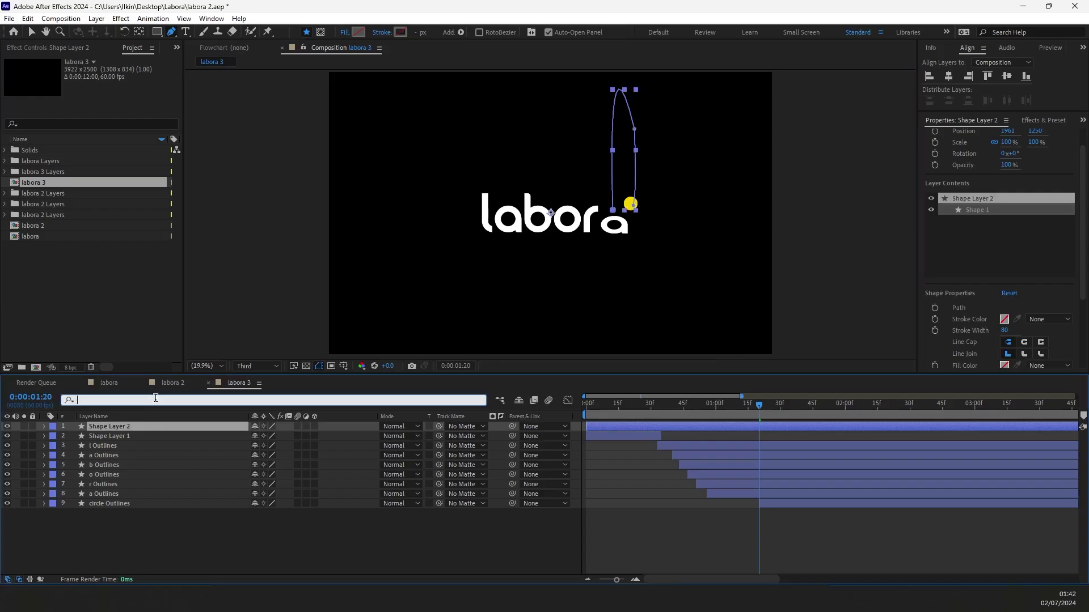
pyautogui.write('path')
pyautogui.click(84, 466)
pyautogui.click(44, 426)
pyautogui.click(65, 427)
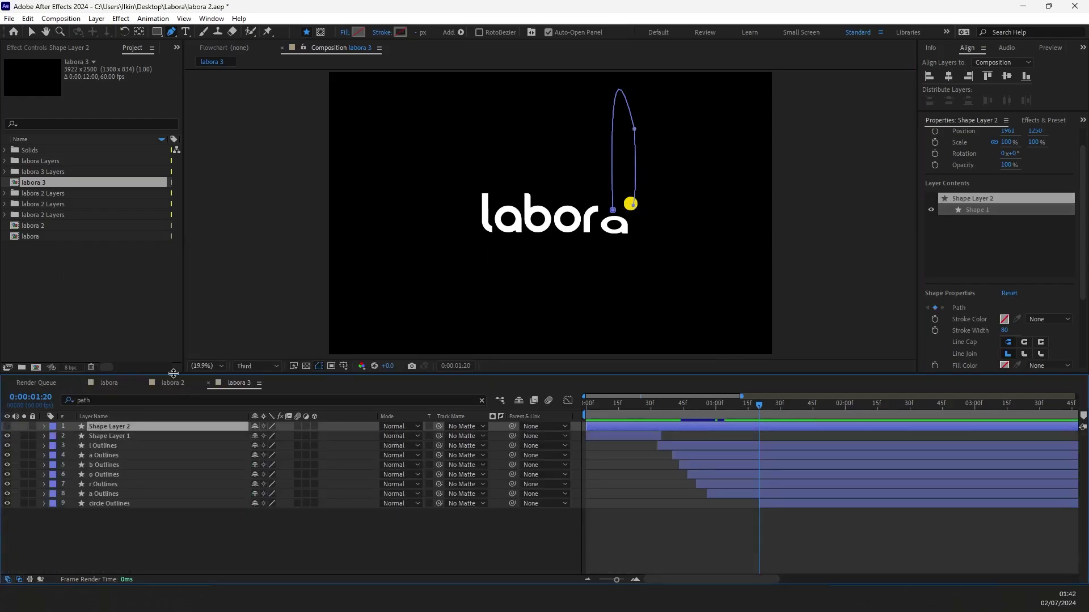
pyautogui.click(110, 503)
pyautogui.click(72, 513)
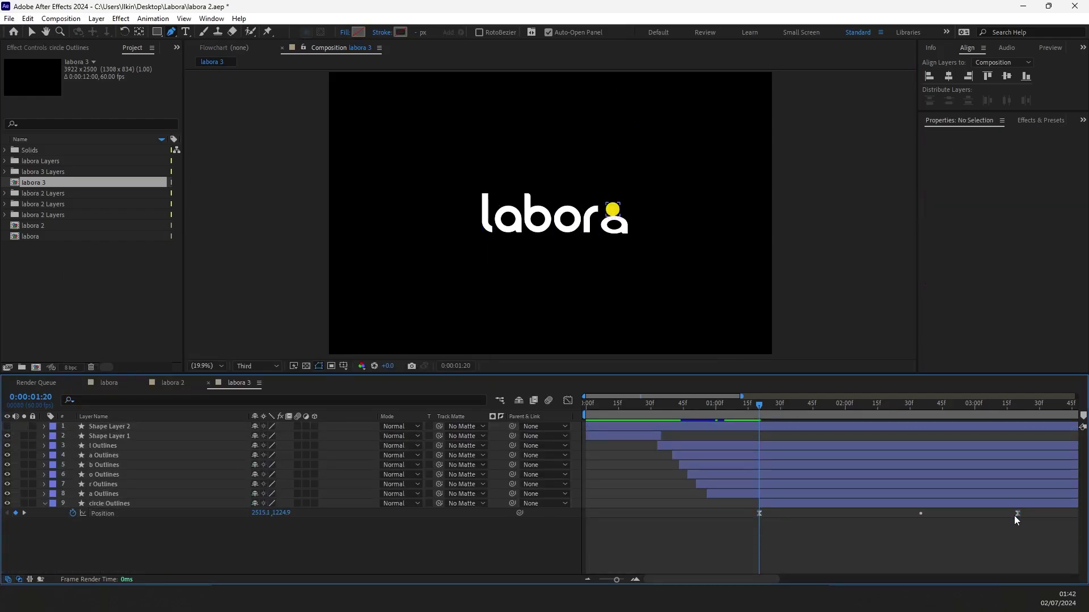
# Start the circle Outlines layer at 1:11 and retime its last Position keyframe to about 2:34.
pyautogui.click(567, 399)
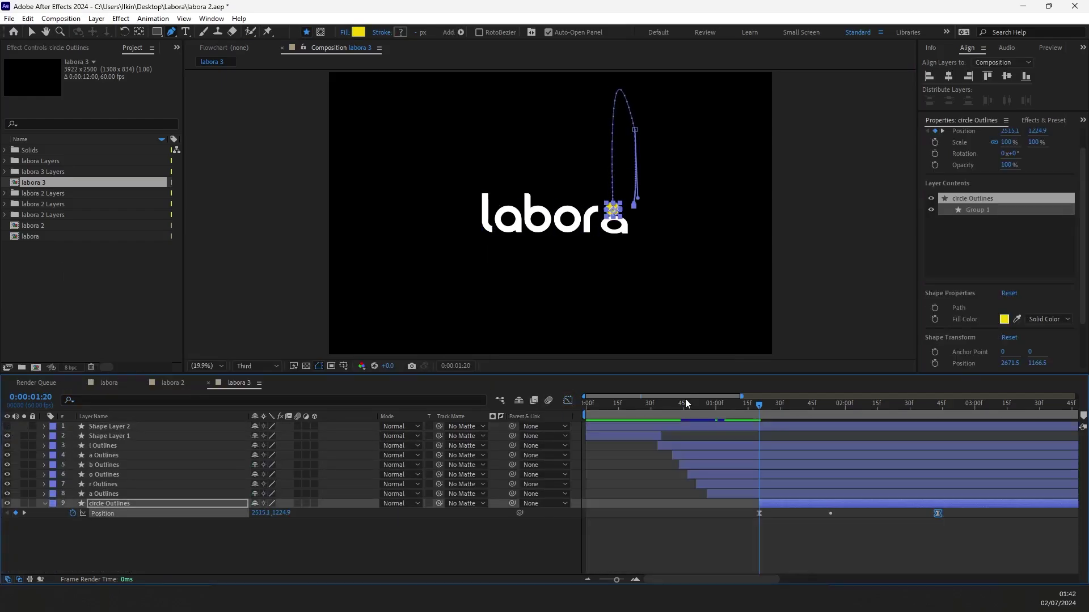
pyautogui.moveTo(736, 407)
pyautogui.mouseDown()
pyautogui.moveTo(754, 411)
pyautogui.moveTo(729, 409)
pyautogui.moveTo(738, 408)
pyautogui.mouseUp()
pyautogui.click(788, 494)
pyautogui.click(778, 503)
pyautogui.press('[')
pyautogui.scroll(4, 618, 212)
pyautogui.press('[')
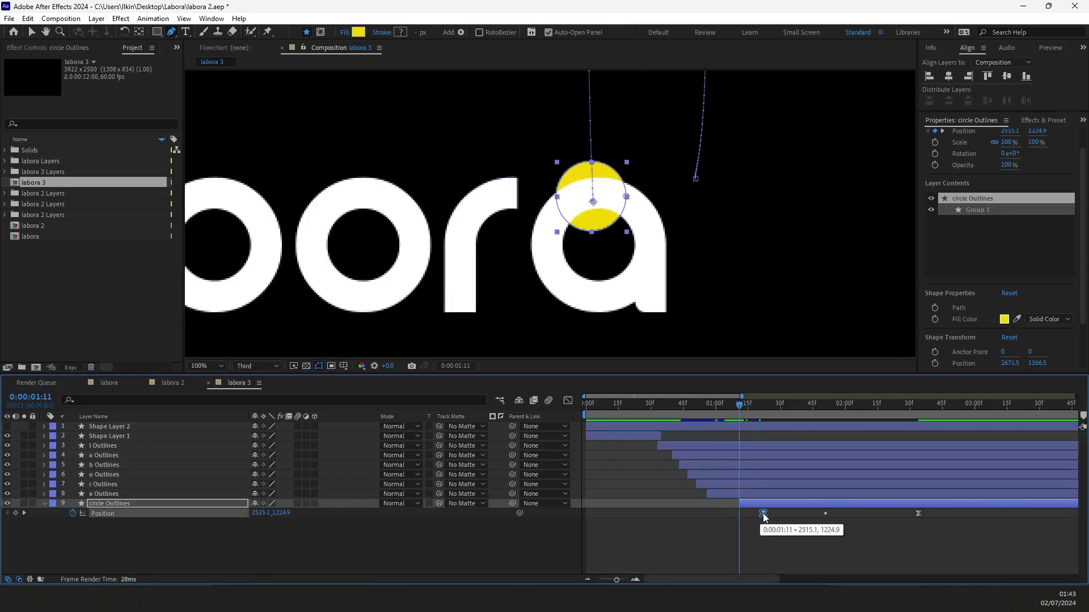
# Keyframe the circle's Position at 1:20 so that it rests on top of the squashed a.
pyautogui.press('v')
pyautogui.click(740, 514)
pyautogui.moveTo(739, 406); pyautogui.dragTo(758, 406)
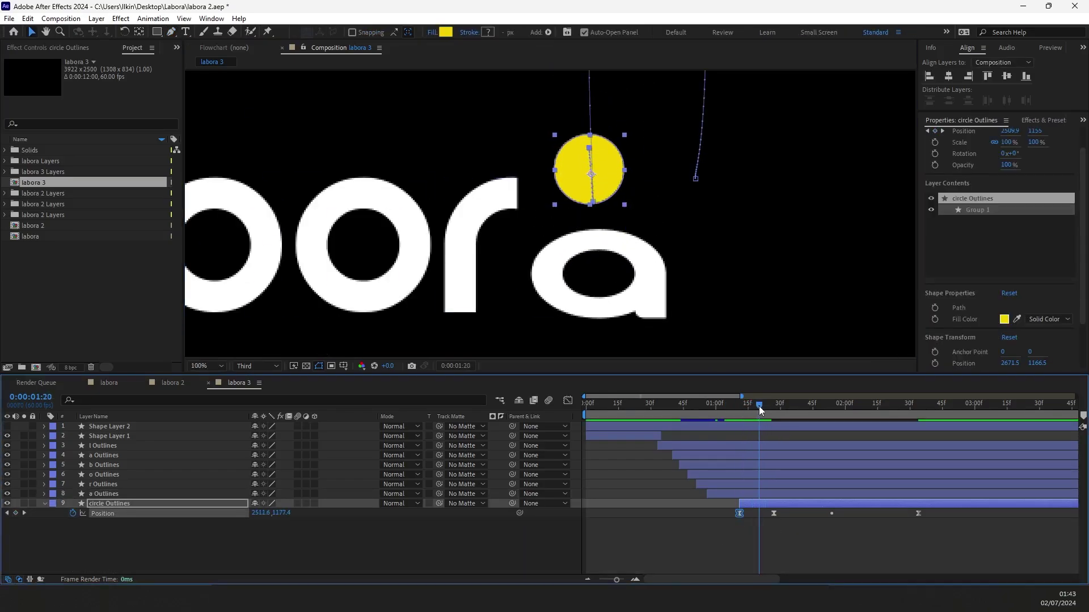
pyautogui.moveTo(739, 513); pyautogui.dragTo(740, 513)
pyautogui.moveTo(588, 170); pyautogui.dragTo(596, 198)
# Tighten the timing of the circle's early Position keyframes within about 1:16 to 1:22, checking its contact with the a.
pyautogui.moveTo(759, 406); pyautogui.dragTo(787, 406)
pyautogui.moveTo(773, 513); pyautogui.dragTo(767, 513)
pyautogui.moveTo(786, 406); pyautogui.dragTo(745, 406)
pyautogui.moveTo(767, 514); pyautogui.dragTo(750, 513)
pyautogui.scroll(1, 750, 518)
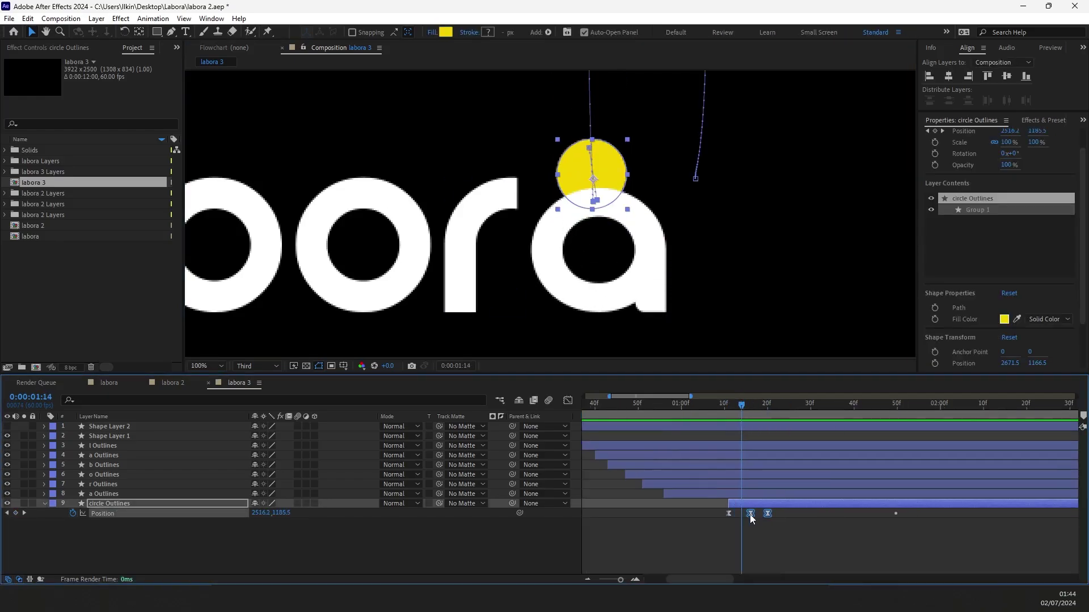
pyautogui.moveTo(742, 406); pyautogui.dragTo(780, 406)
pyautogui.moveTo(780, 513); pyautogui.dragTo(775, 513)
pyautogui.click(774, 407)
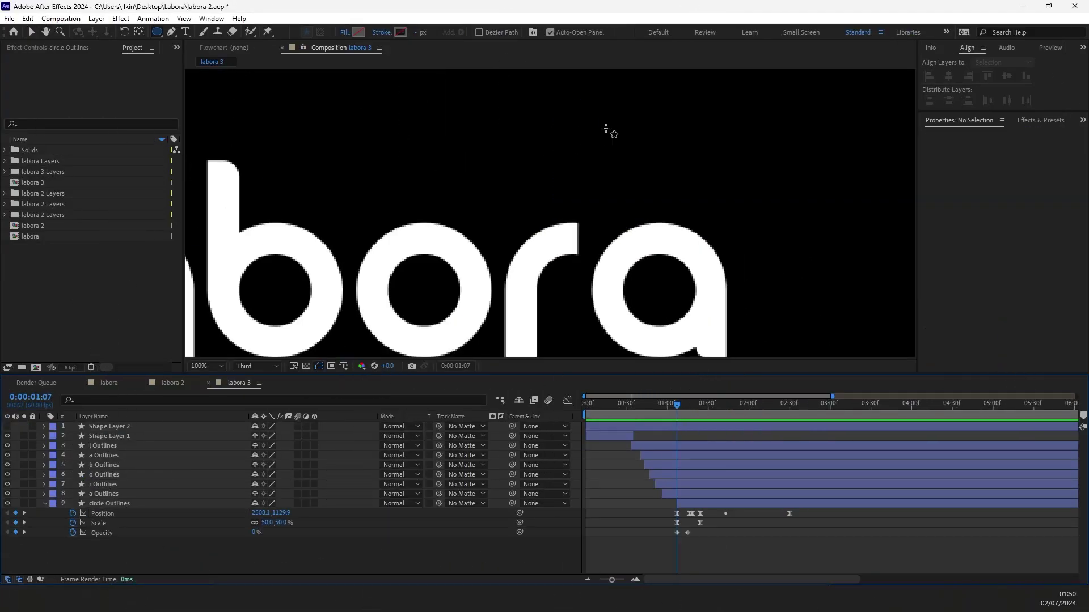
# Draw an unfilled circle of size 224 above the last a, with a yellow F5D300 stroke 15 px wide.
pyautogui.moveTo(593, 140); pyautogui.dragTo(721, 267)
pyautogui.click(400, 32)
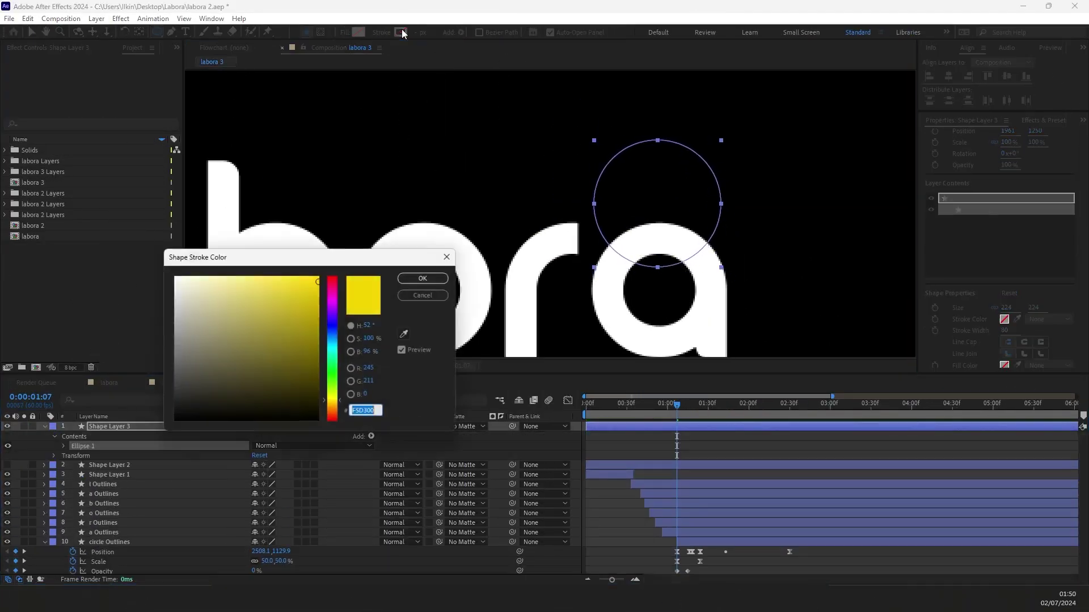
pyautogui.click(422, 278)
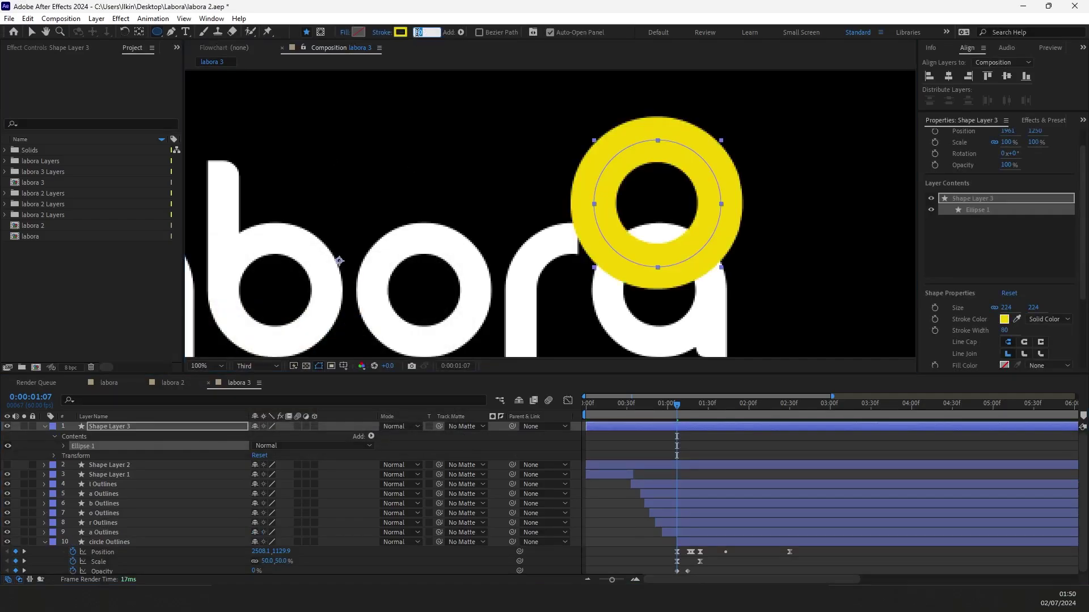
pyautogui.write('2')
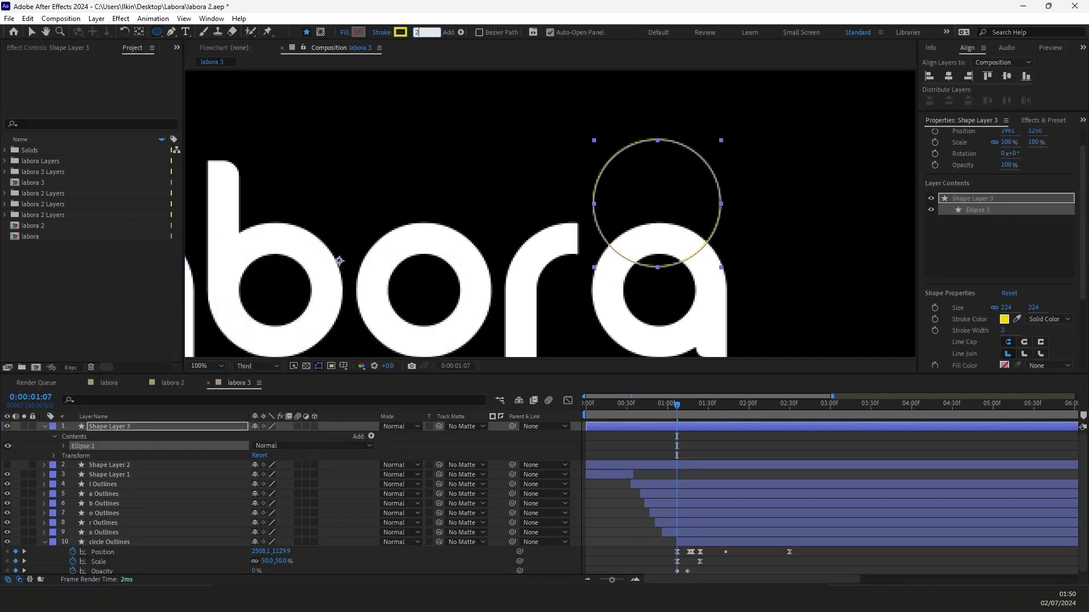
pyautogui.write('15')
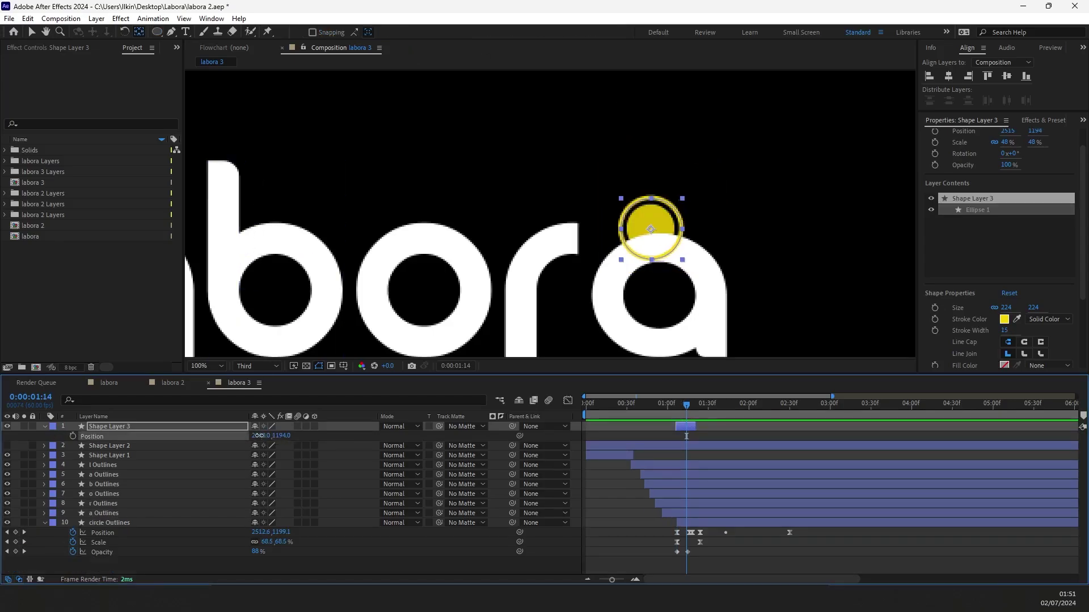
# Reposition the yellow ring over the filled yellow circle at 2508, 1191.
pyautogui.moveTo(263, 435); pyautogui.dragTo(276, 436)
pyautogui.press('p')
pyautogui.press('p')
pyautogui.hotkey('ctrl', 'z')
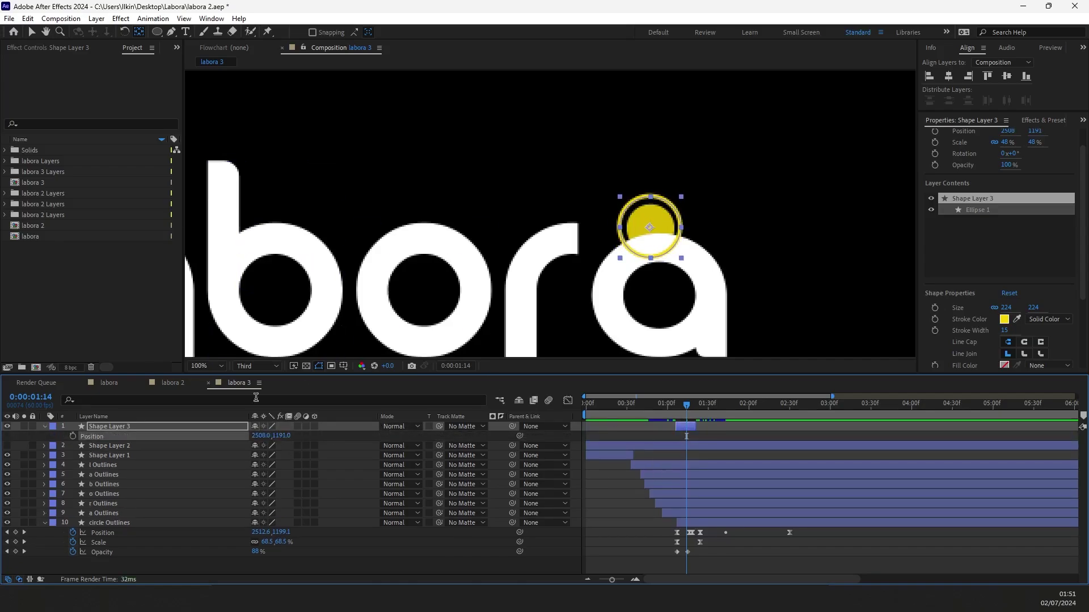
# Keyframe the ring's Scale at 48% near its layer start and 85% at 1:14.
pyautogui.press('s')
pyautogui.click(73, 436)
pyautogui.scroll(5, 667, 435)
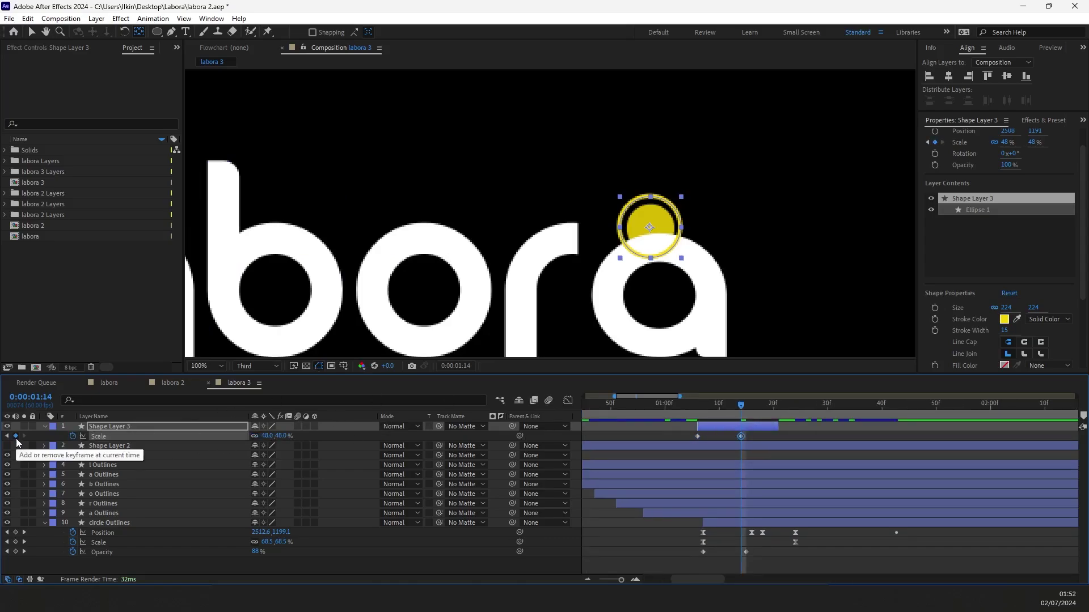
pyautogui.moveTo(277, 436); pyautogui.dragTo(291, 436)
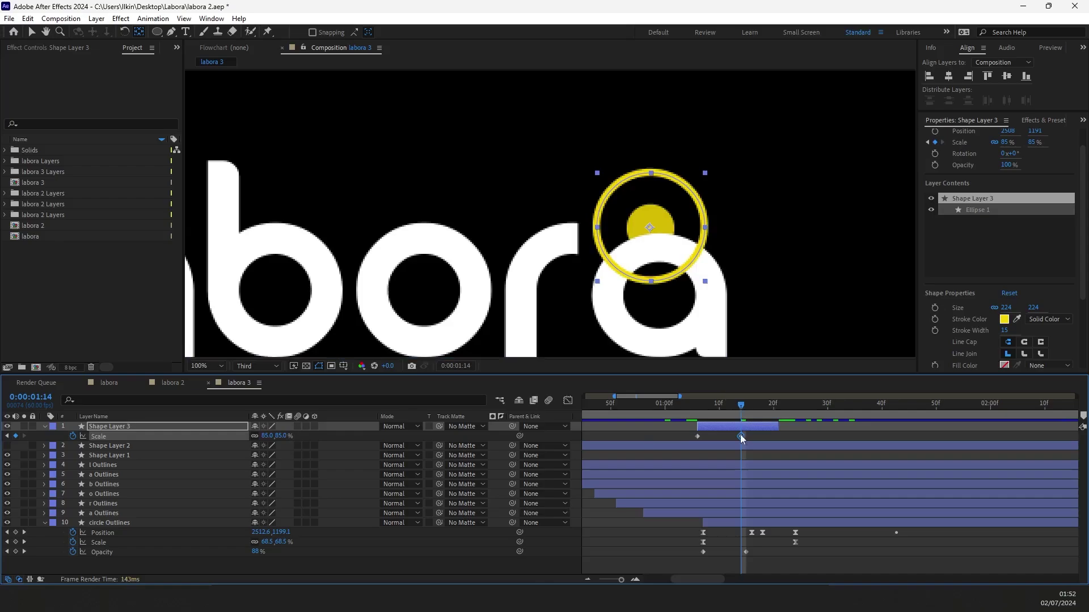
# Copy the ring's 48% Scale keyframe to 1:20, with the 85% keyframe moved to 1:13 and all three eased.
pyautogui.click(697, 436)
pyautogui.moveTo(741, 407); pyautogui.dragTo(678, 424)
pyautogui.hotkey('ctrl', 'c')
pyautogui.hotkey('ctrl', 'v')
pyautogui.click(693, 404)
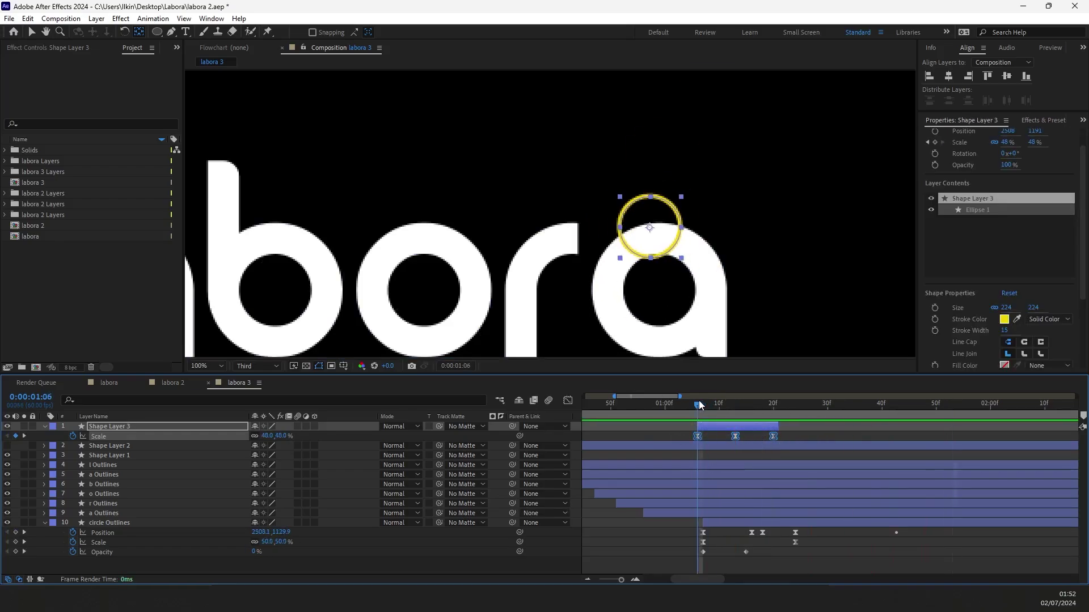
# Fade the ring in with Opacity keyframes of 0% at 1:06 and 100% at 1:13.
pyautogui.press('t')
pyautogui.click(72, 436)
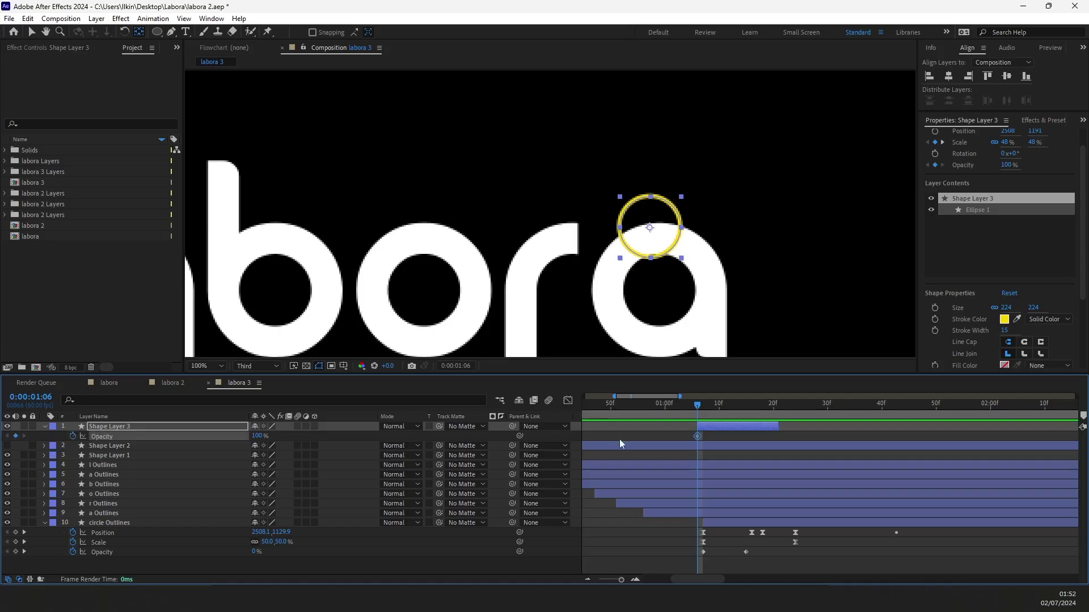
pyautogui.click(752, 404)
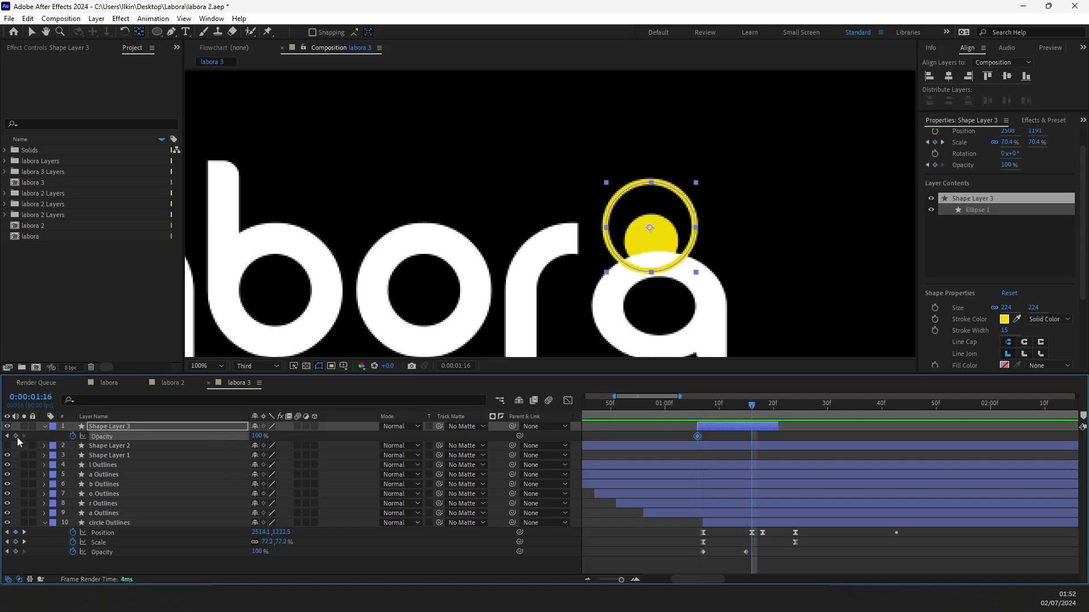
pyautogui.moveTo(697, 436); pyautogui.dragTo(747, 437)
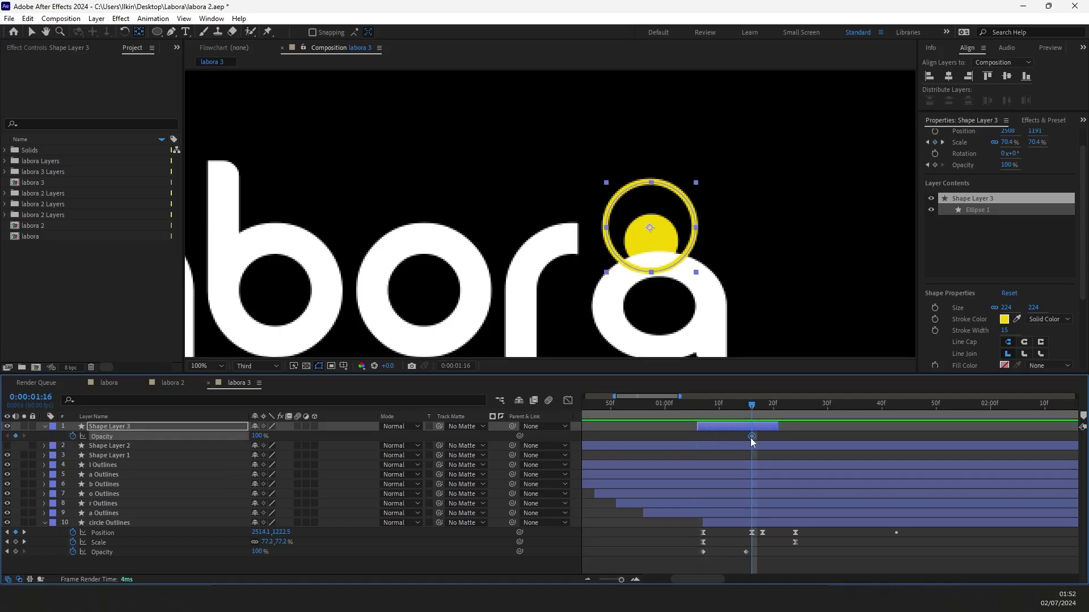
pyautogui.click(697, 404)
pyautogui.click(258, 436)
pyautogui.write('0')
pyautogui.press('Return')
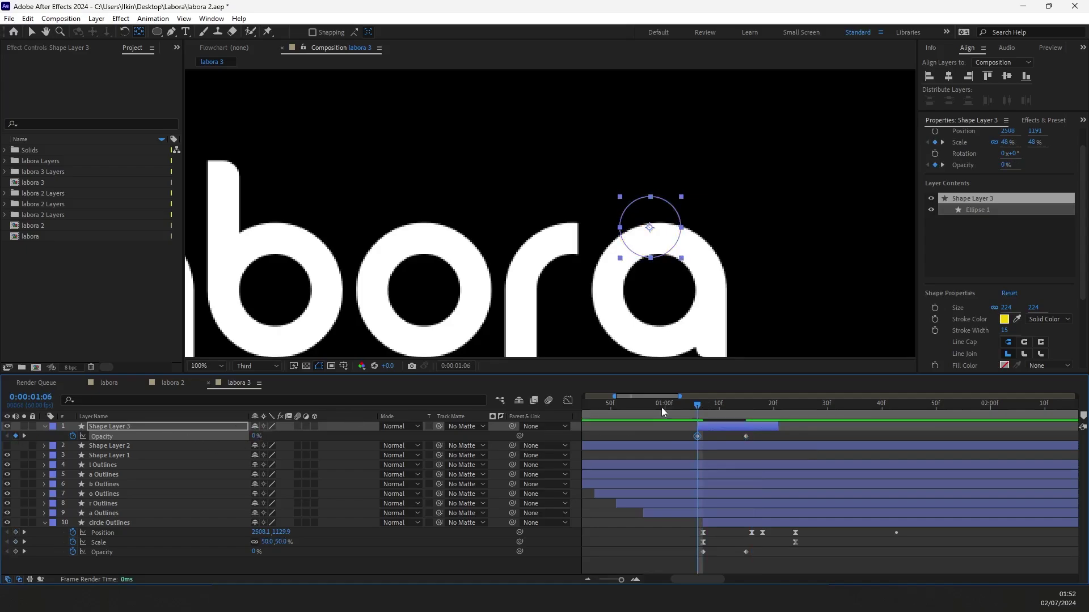
pyautogui.moveTo(699, 406); pyautogui.dragTo(772, 406)
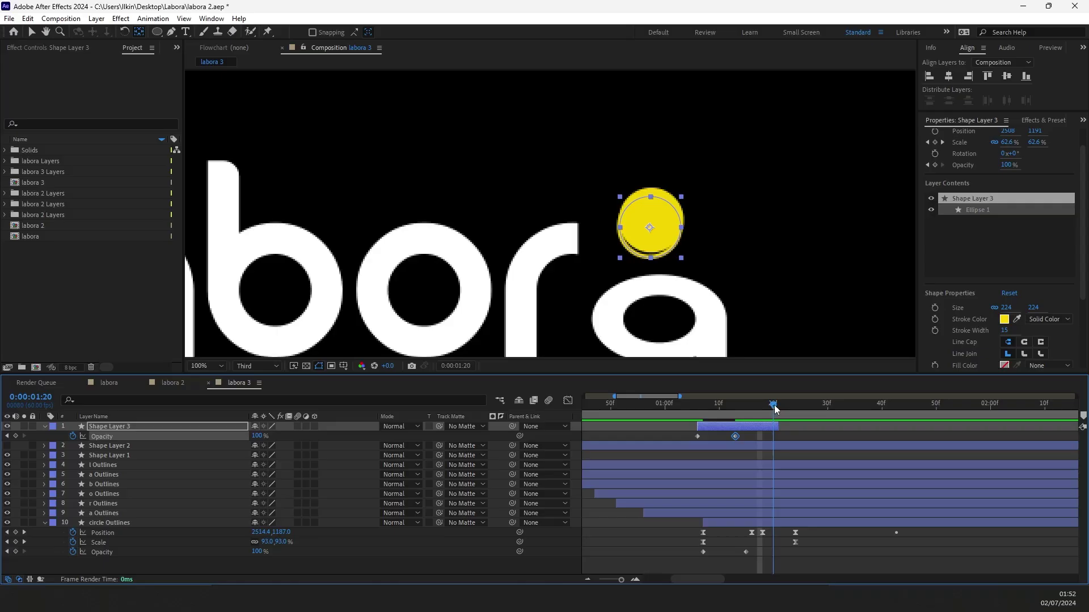